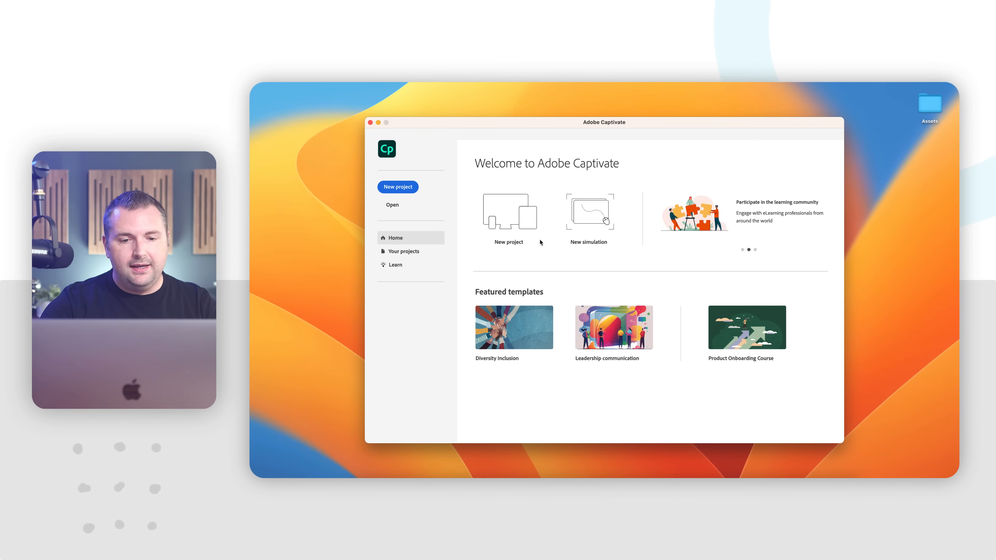
Create a new project from the welcome screen
left_click(511, 220)
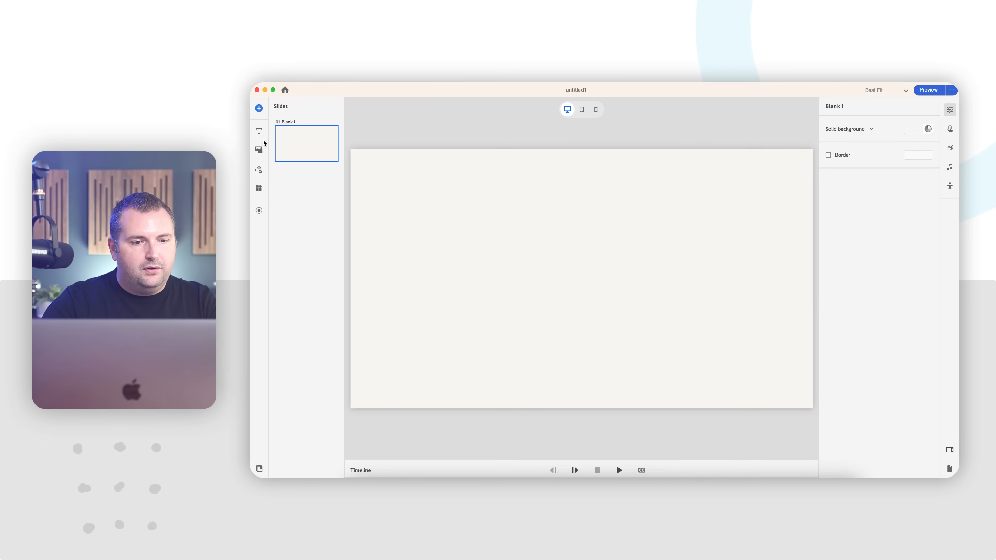
Examine the available text blocks, media blocks and interactive components, and the blank slide's timeline
left_click(259, 131)
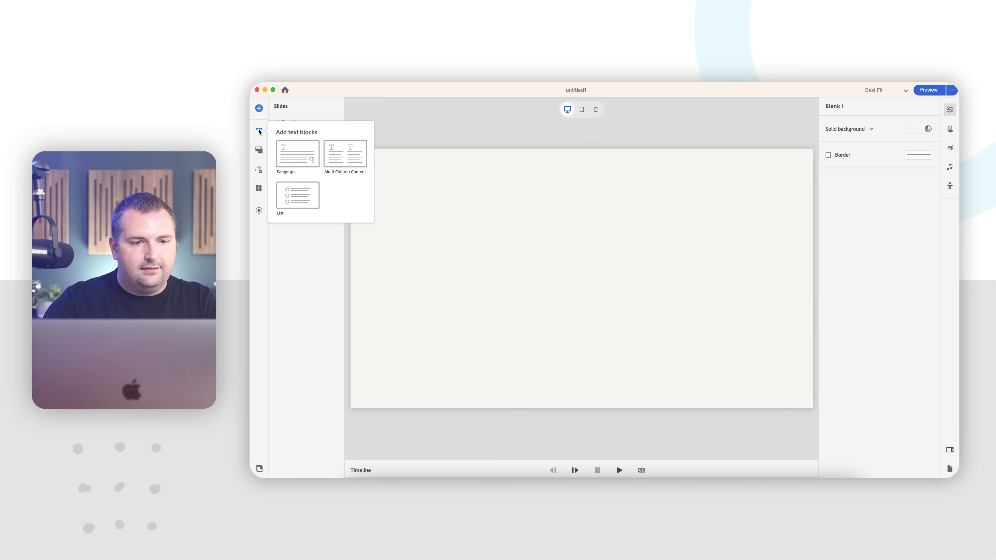
left_click(257, 151)
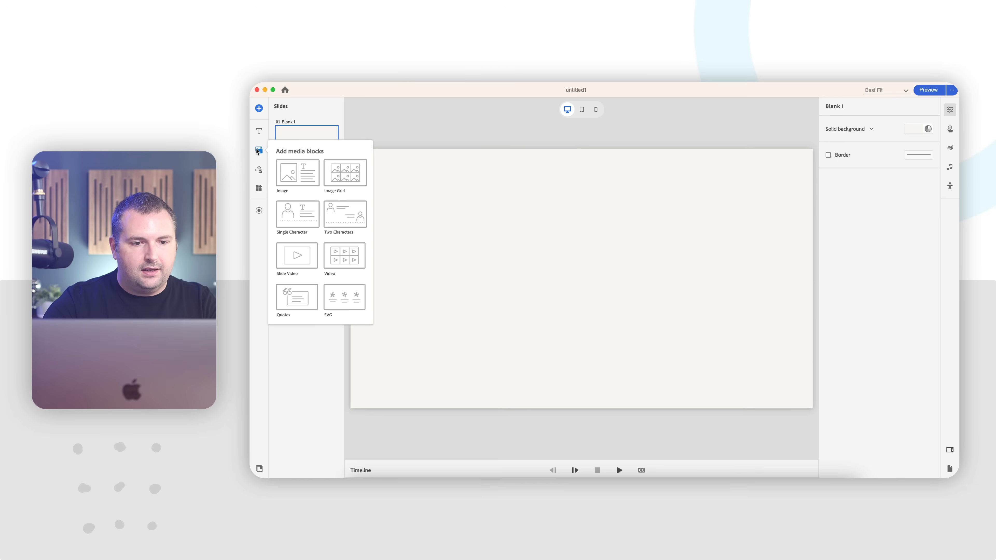
left_click(258, 170)
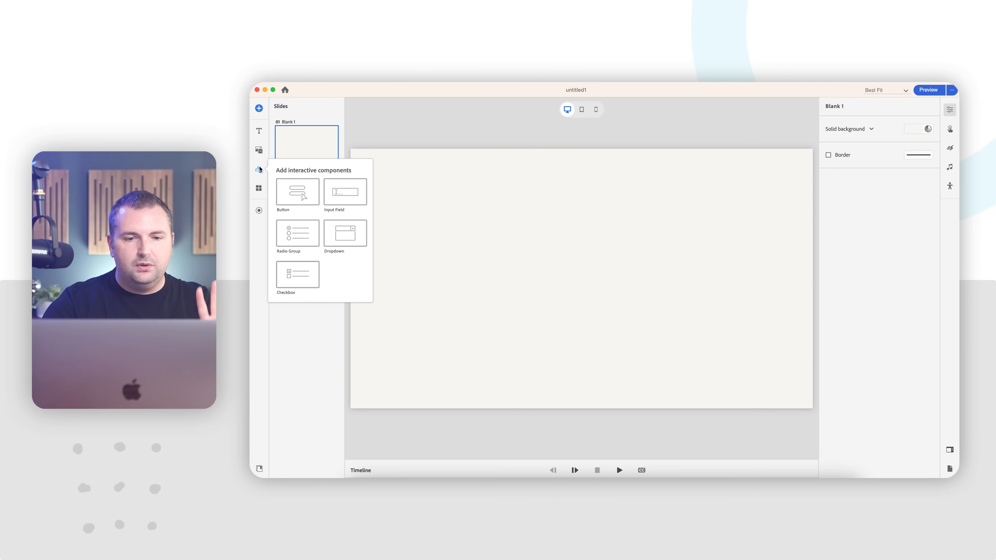
left_click(443, 137)
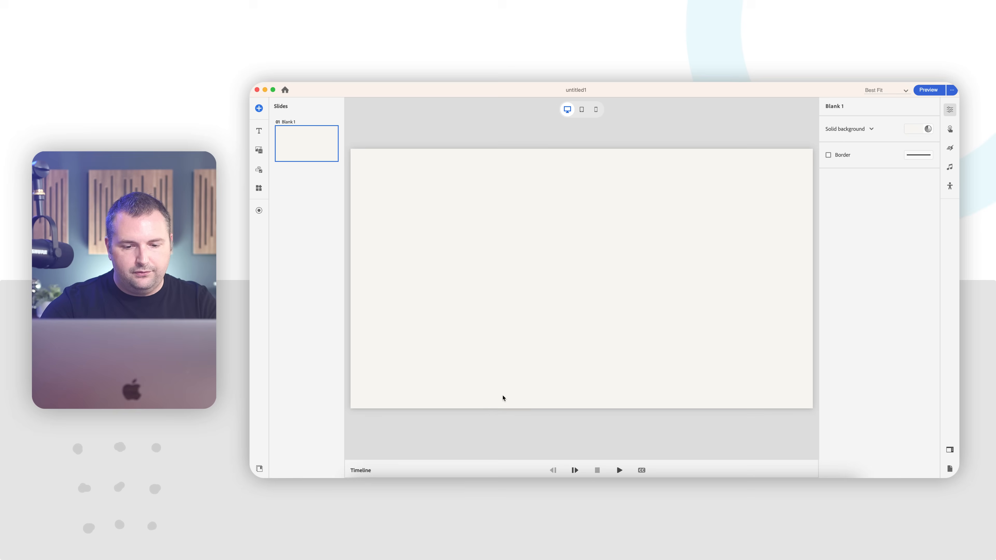
left_click(360, 471)
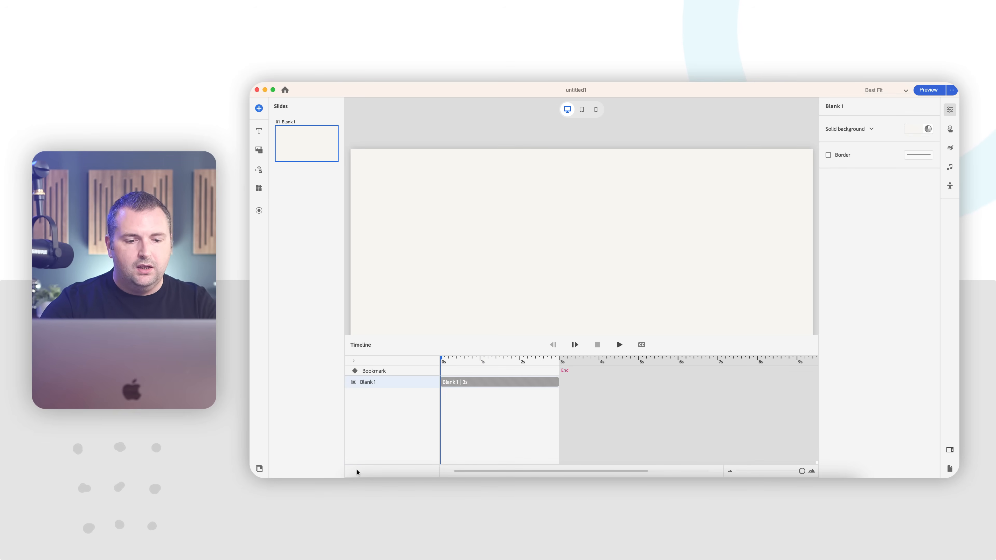
left_click(362, 345)
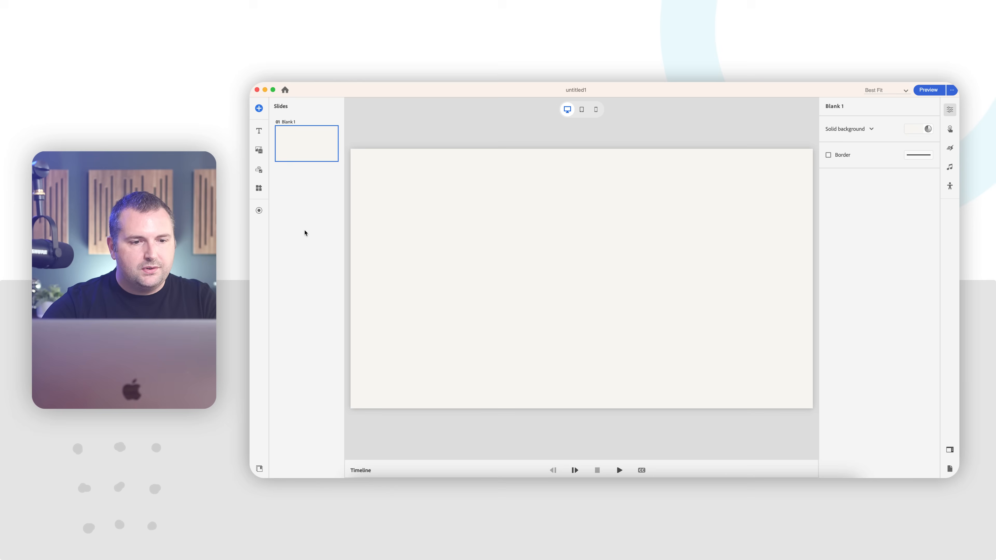
left_click(259, 132)
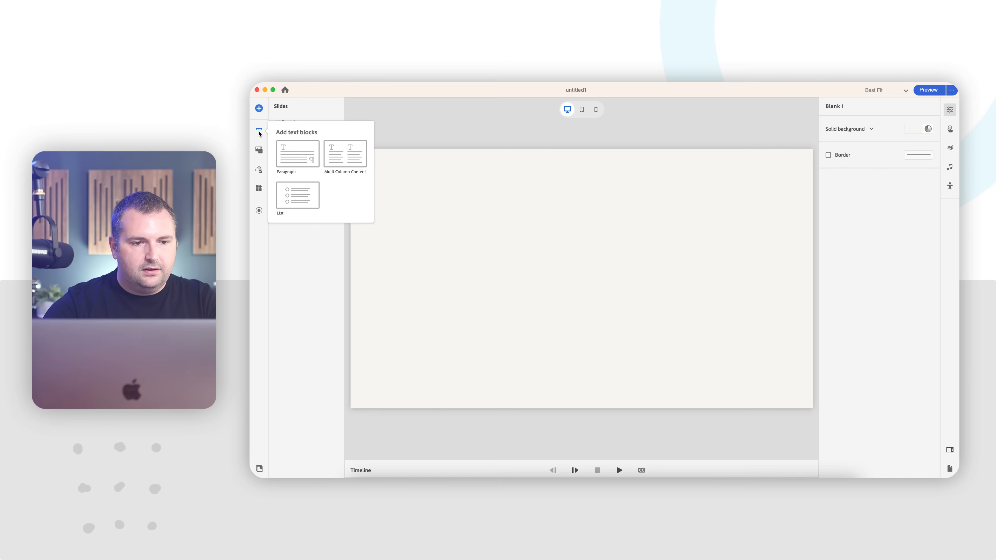
left_click(259, 150)
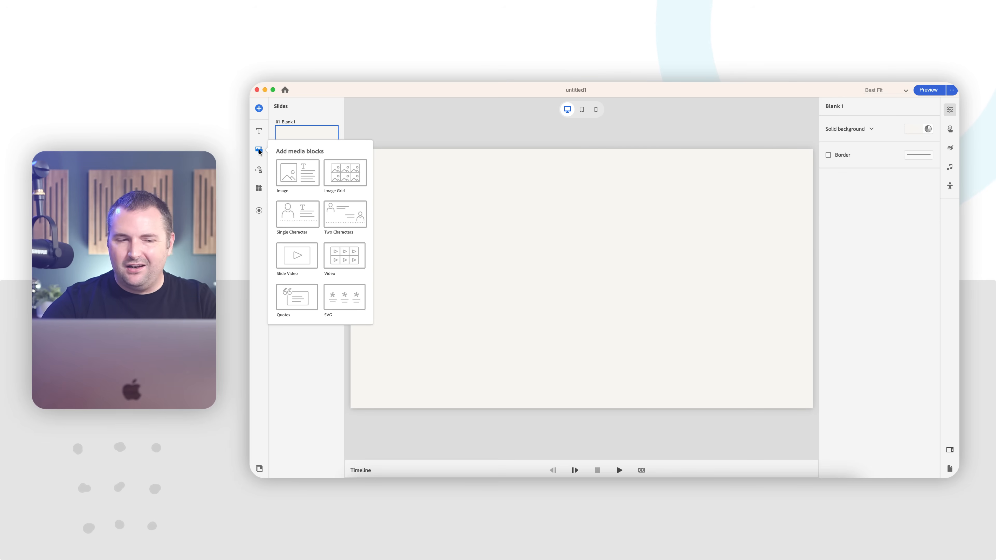
Add an Introduction slide and delete the original blank slide
left_click(259, 109)
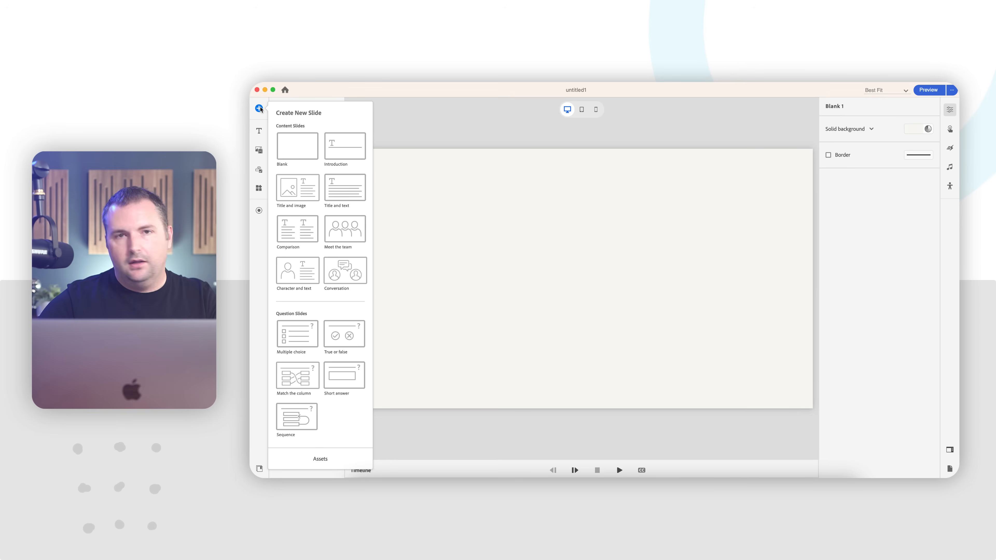
left_click(333, 150)
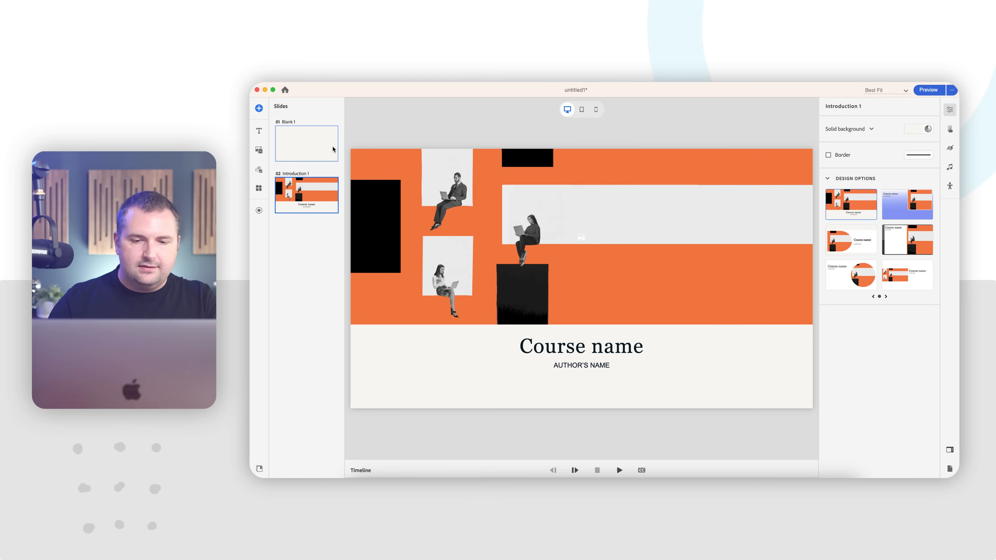
right_click(319, 142)
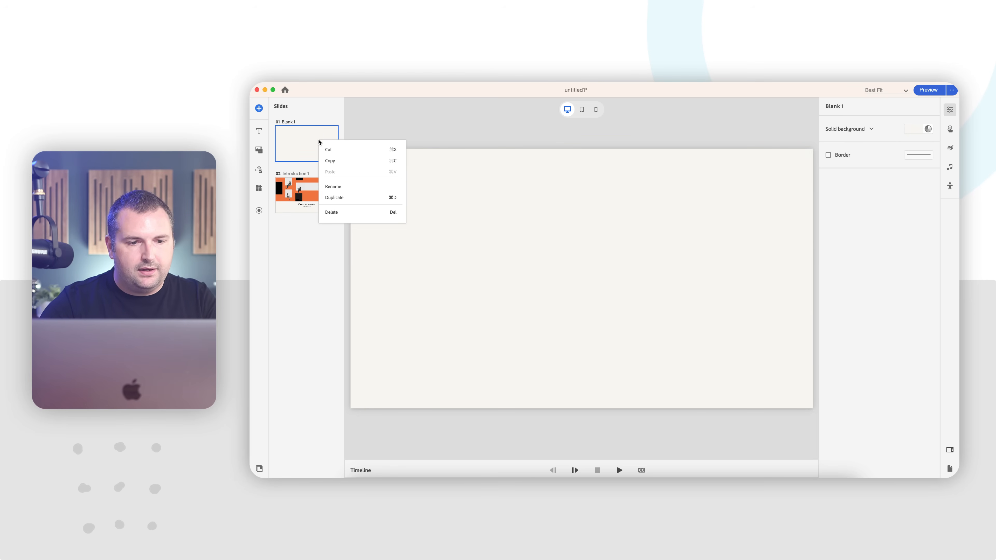
left_click(331, 213)
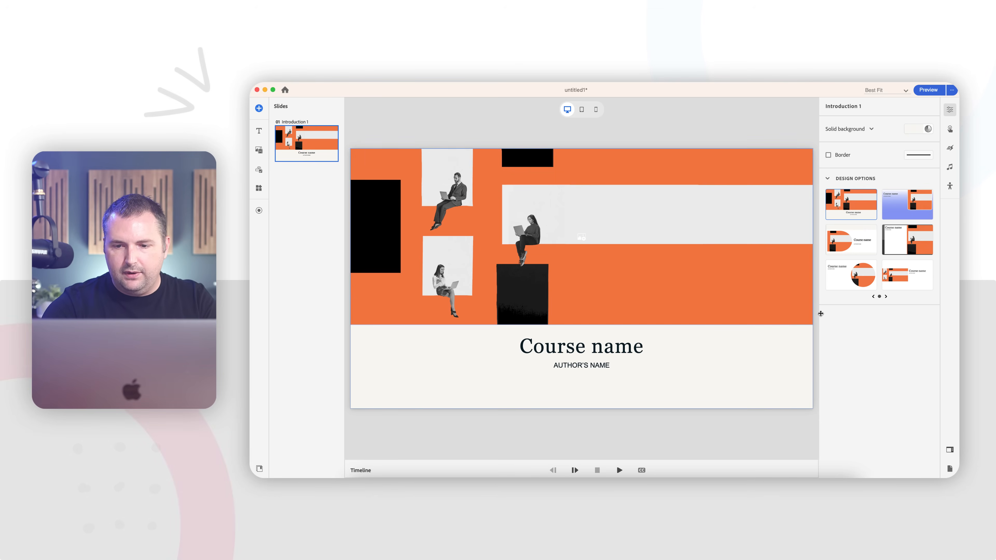
Apply the introduction design with a half-rounded image beside the course name on a white card
left_click(895, 208)
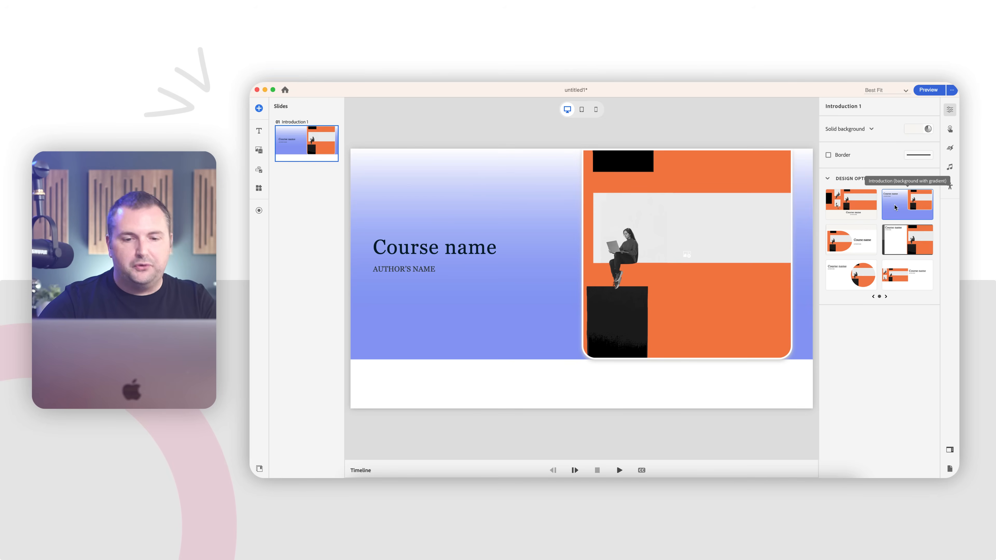
left_click(857, 242)
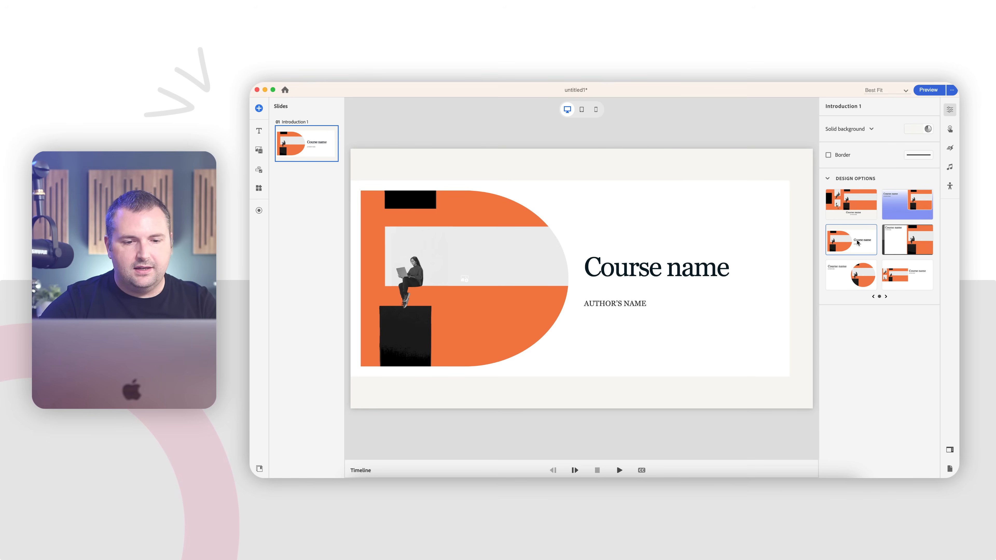
Replace the course name placeholder with the title "Our Company Values"
left_click(661, 273)
double_click(661, 272)
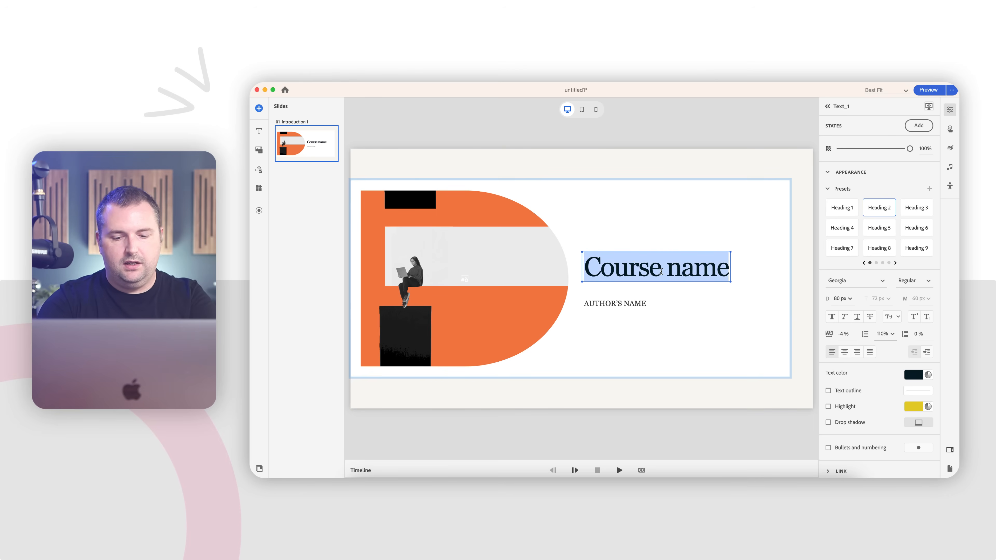
type("Ou")
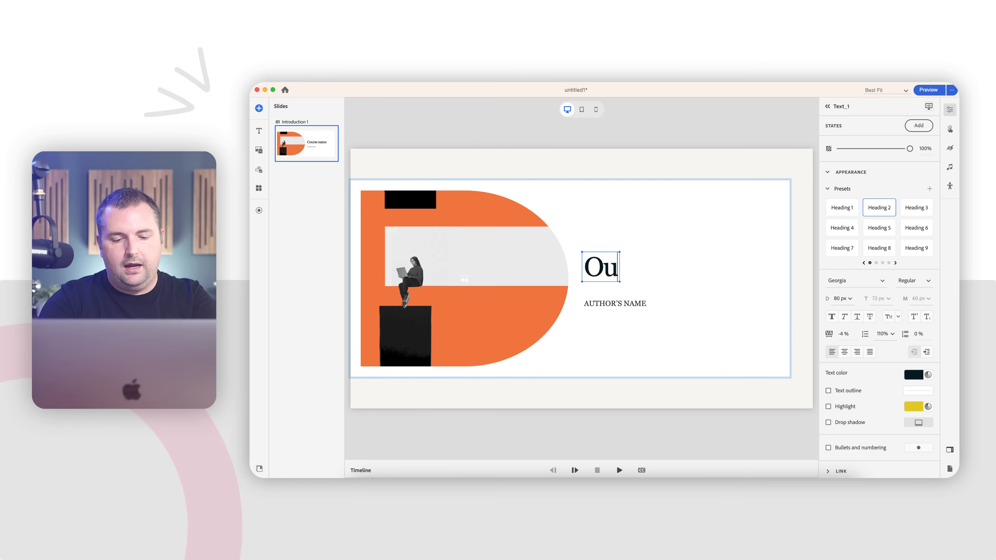
type("r Company Values")
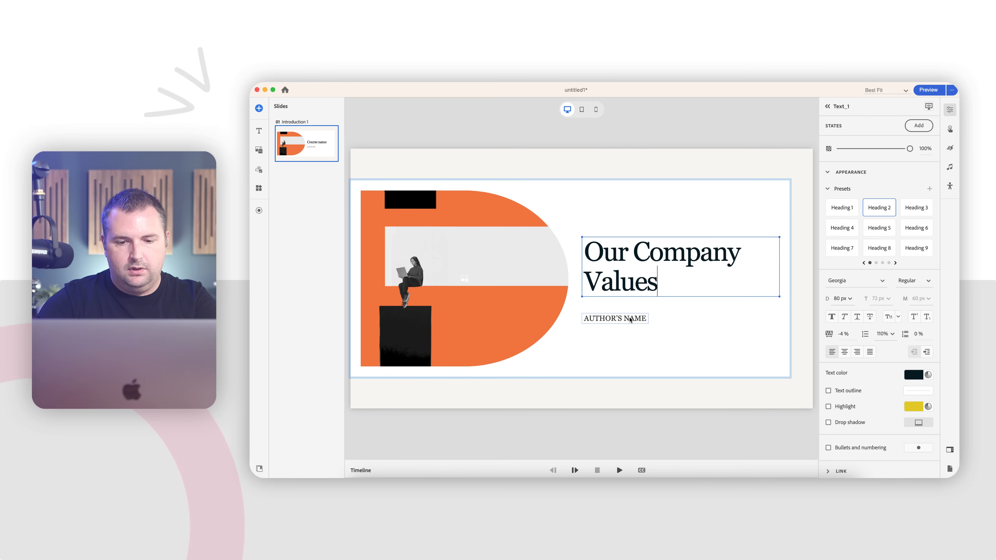
Replace the author's name placeholder under the title with "CyberCo"
left_click(631, 318)
double_click(629, 318)
key("super+a")
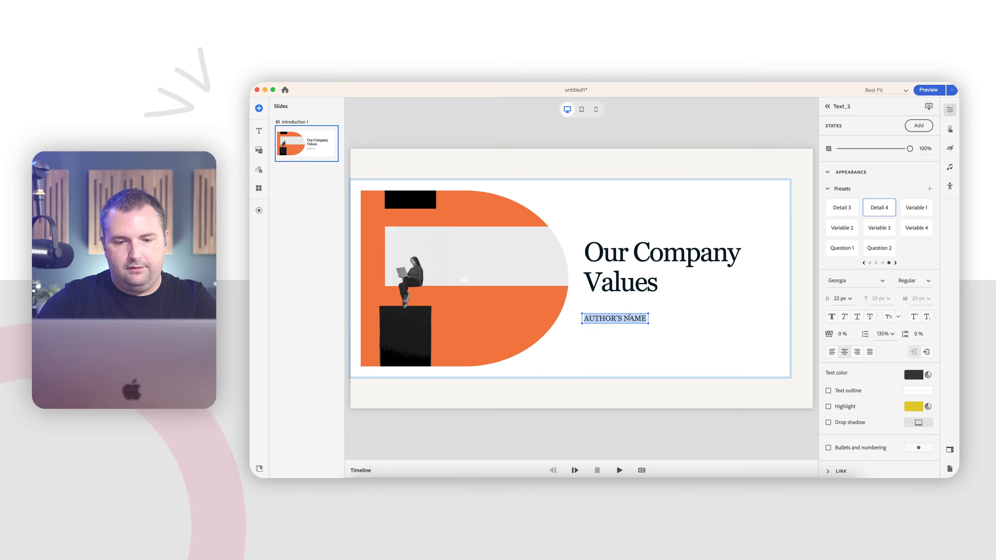
type("CyberCo")
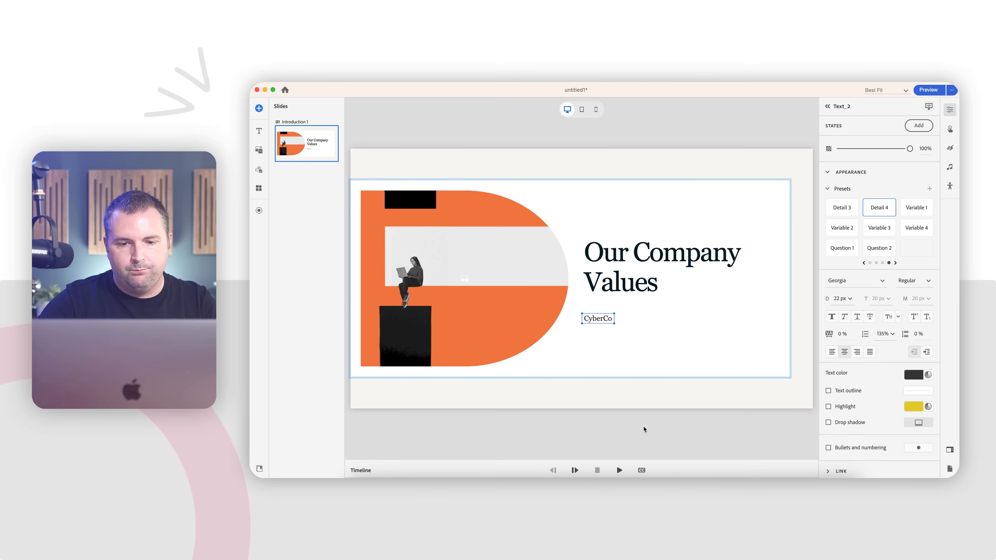
Try the Greyscale and Lighten filters on the slide's image and return it to Normal
left_click(465, 289)
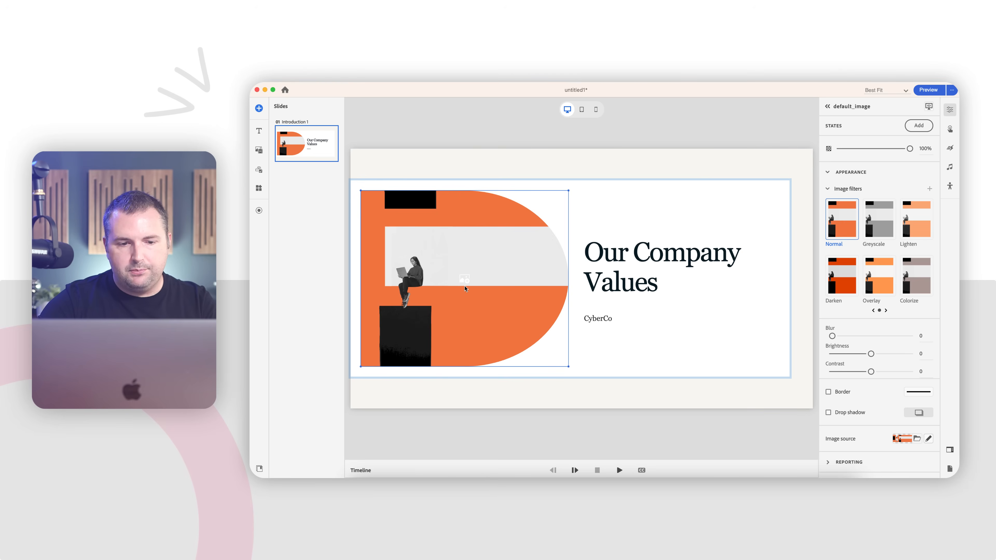
left_click(877, 212)
left_click(908, 218)
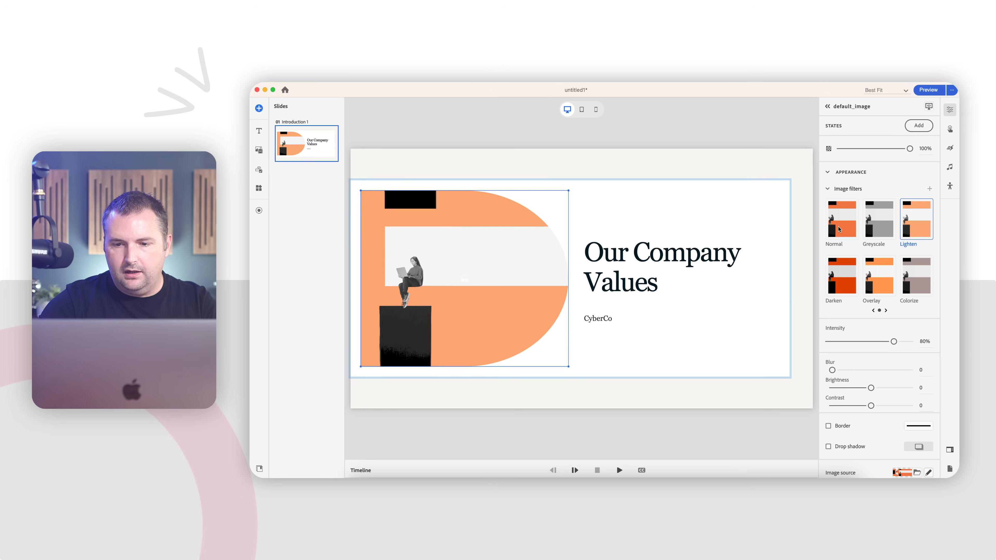
left_click(837, 228)
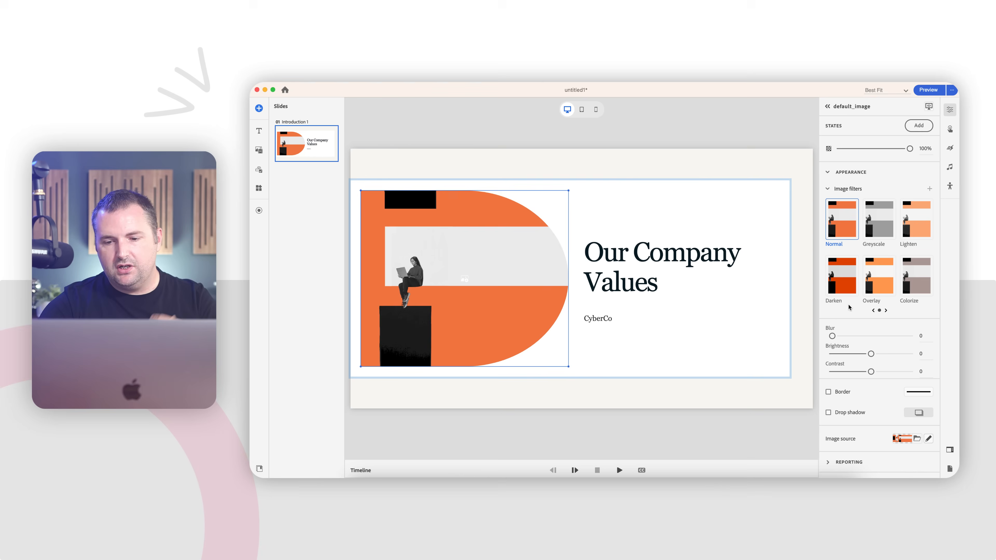
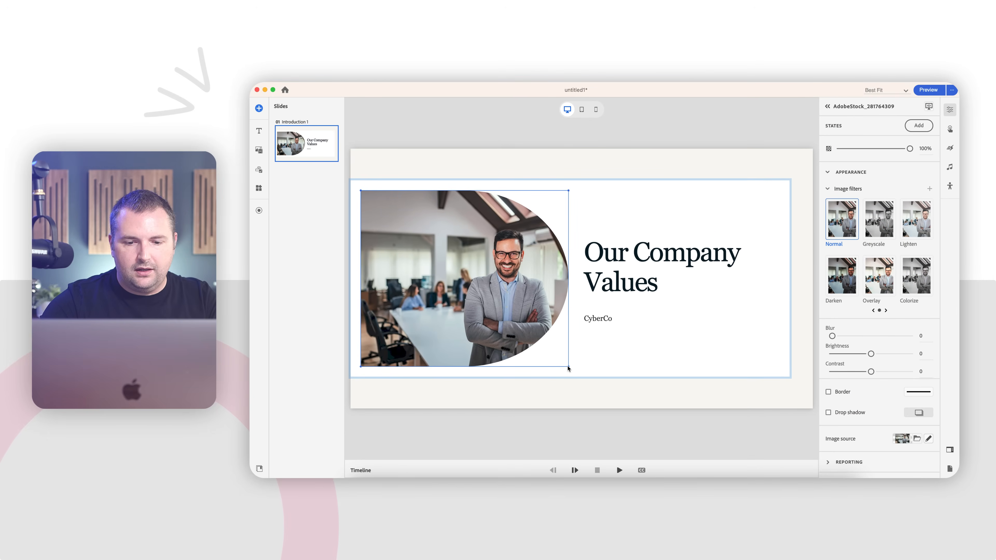
Try to enlarge the office photo from its corner and move it toward the title
left_click_drag(568, 368, 674, 416)
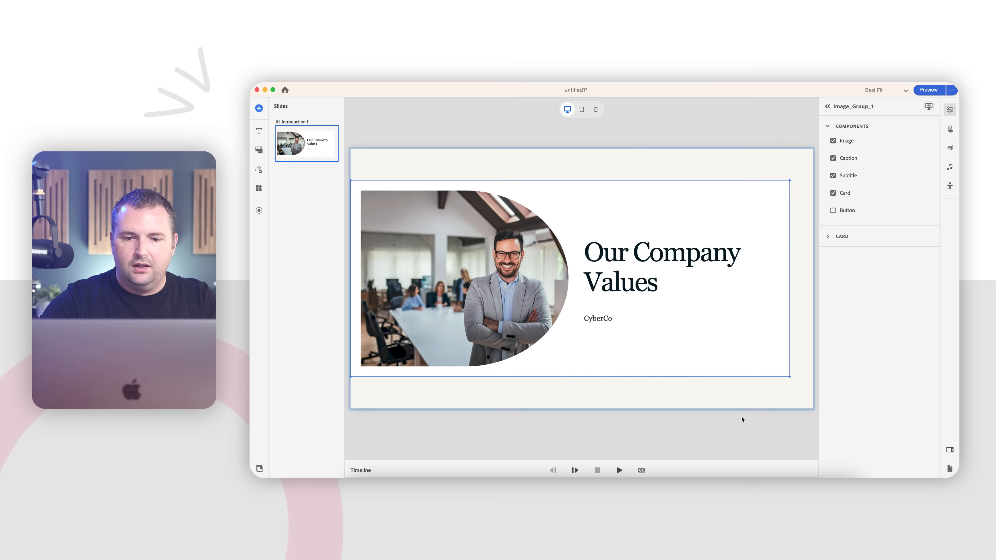
left_click(509, 289)
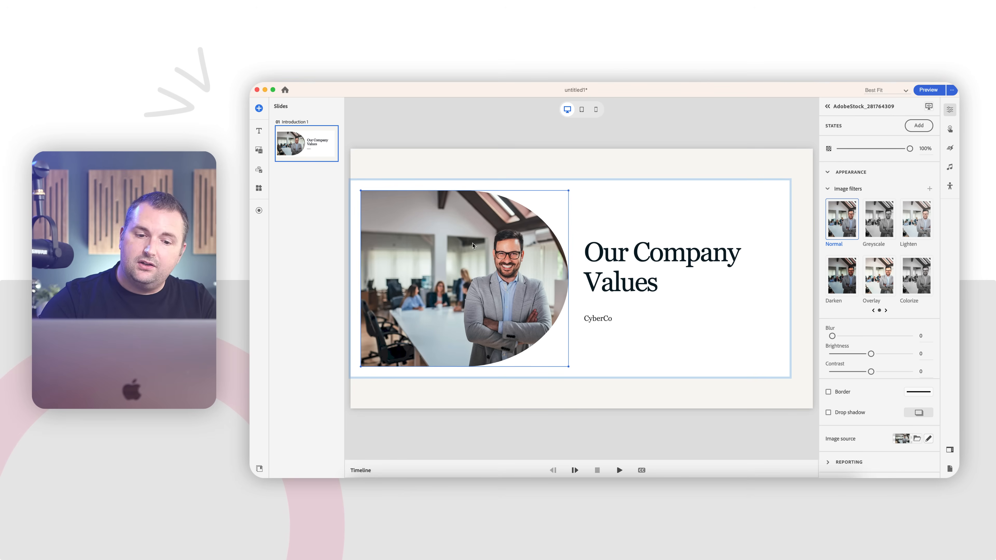
left_click_drag(474, 246, 569, 258)
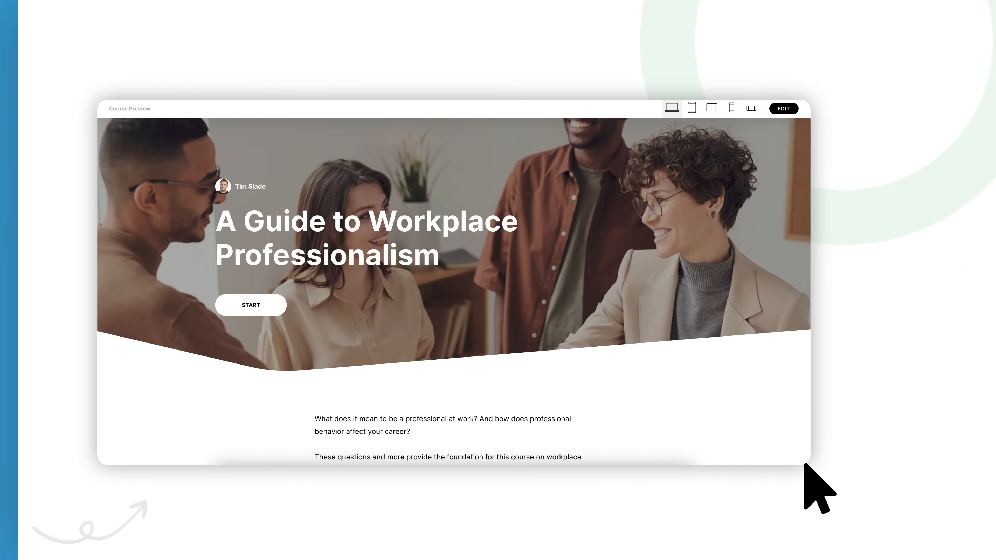
Preview the "A Guide to Workplace Professionalism" course at tablet and mobile sizes
left_click(725, 108)
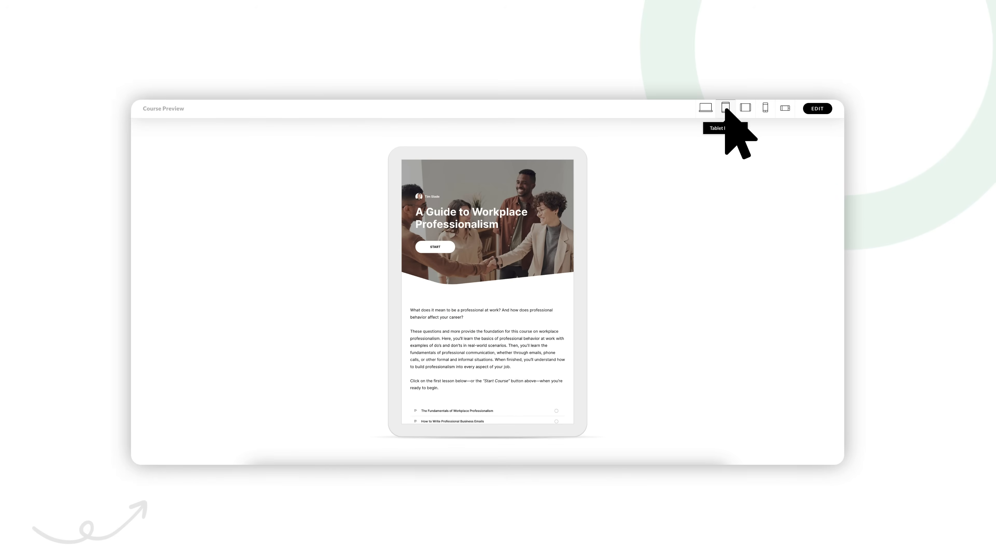
left_click(785, 108)
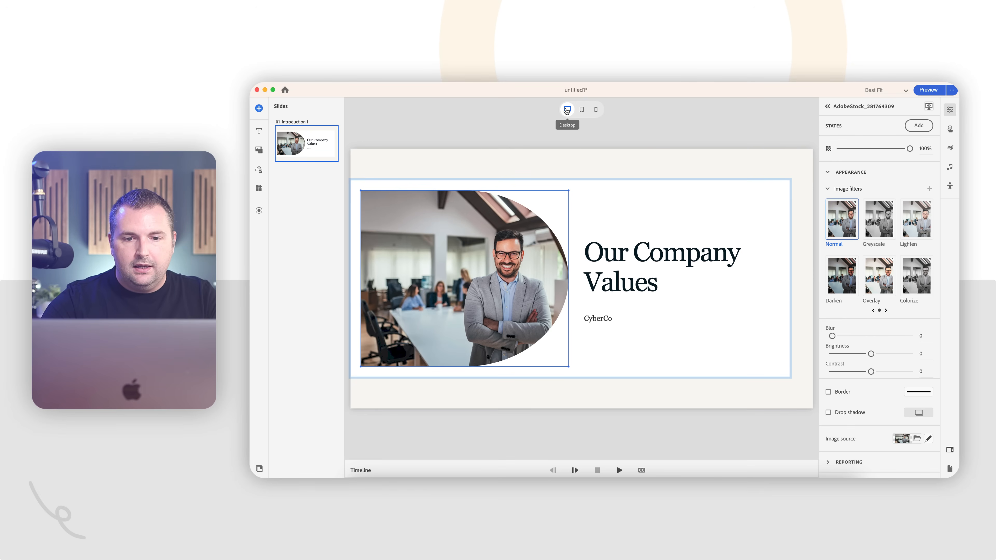
Compare the introduction slide's tablet and mobile portrait layouts with the desktop layout, ending in the desktop view
left_click(582, 112)
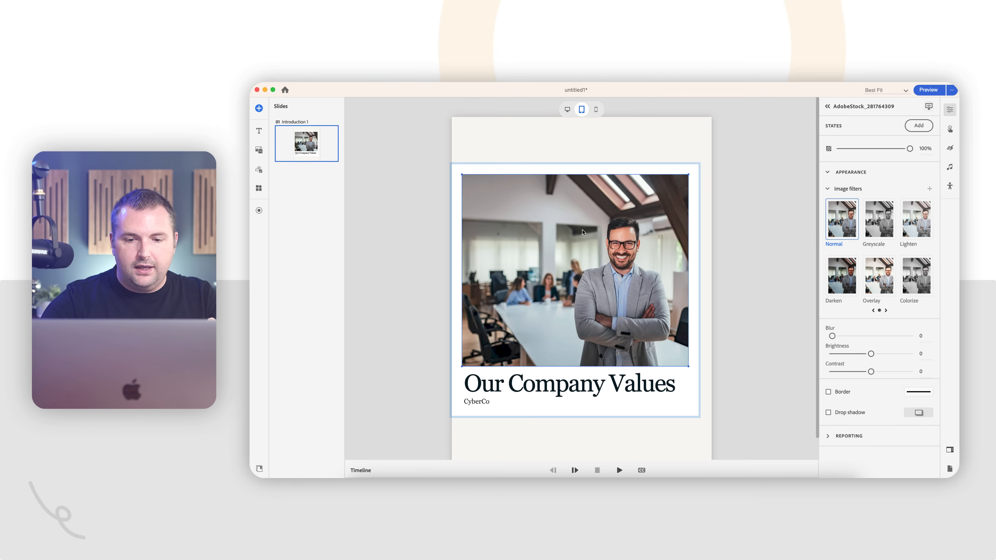
left_click(595, 110)
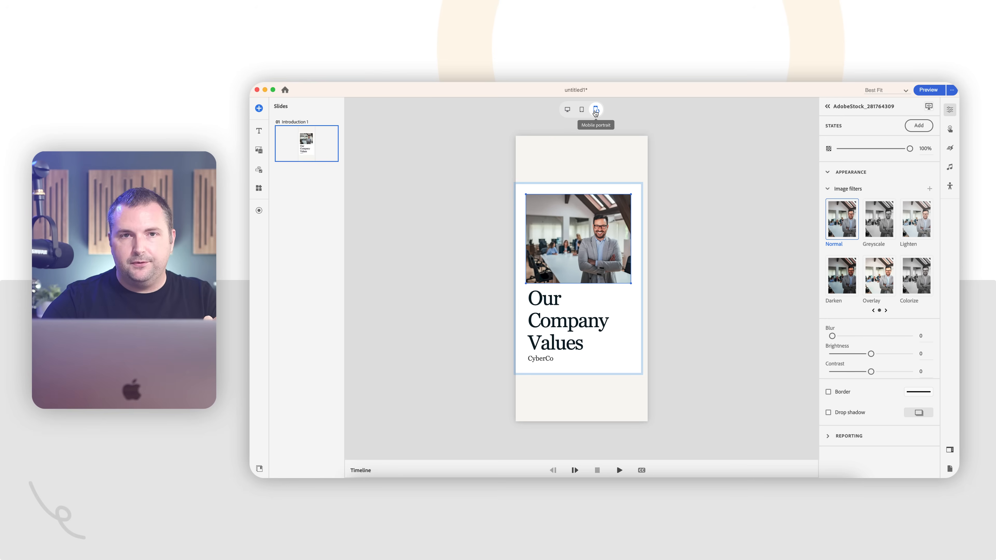
left_click(568, 109)
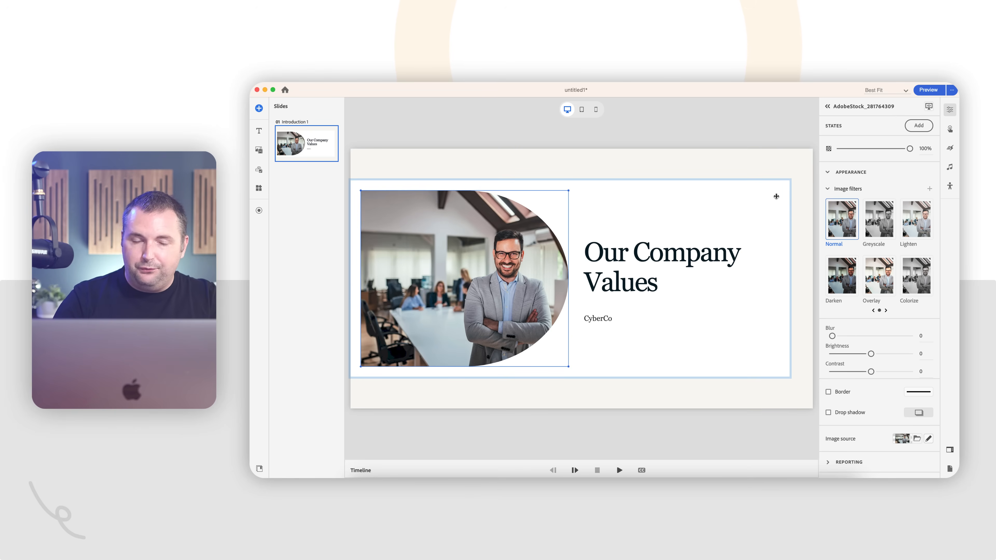
left_click(586, 112)
left_click(596, 110)
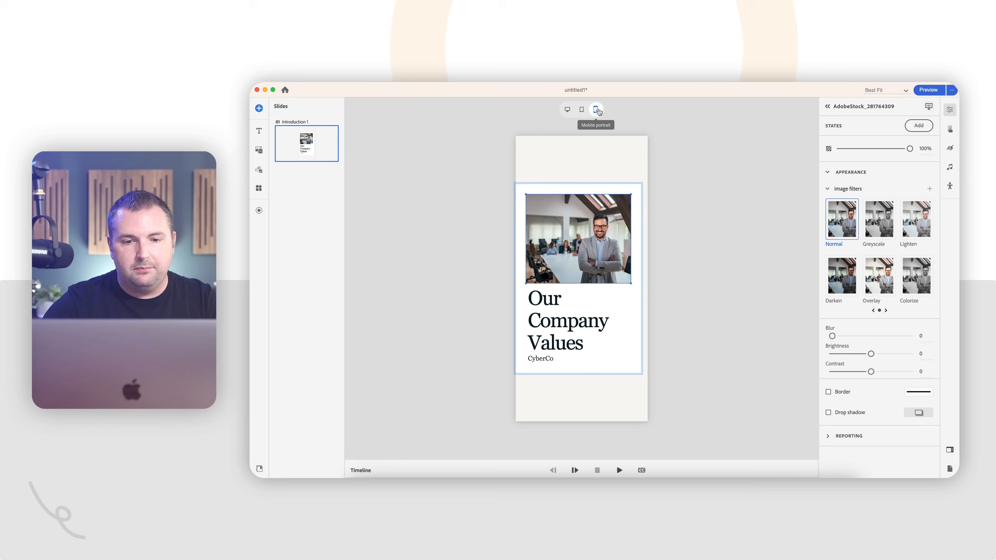
left_click(567, 111)
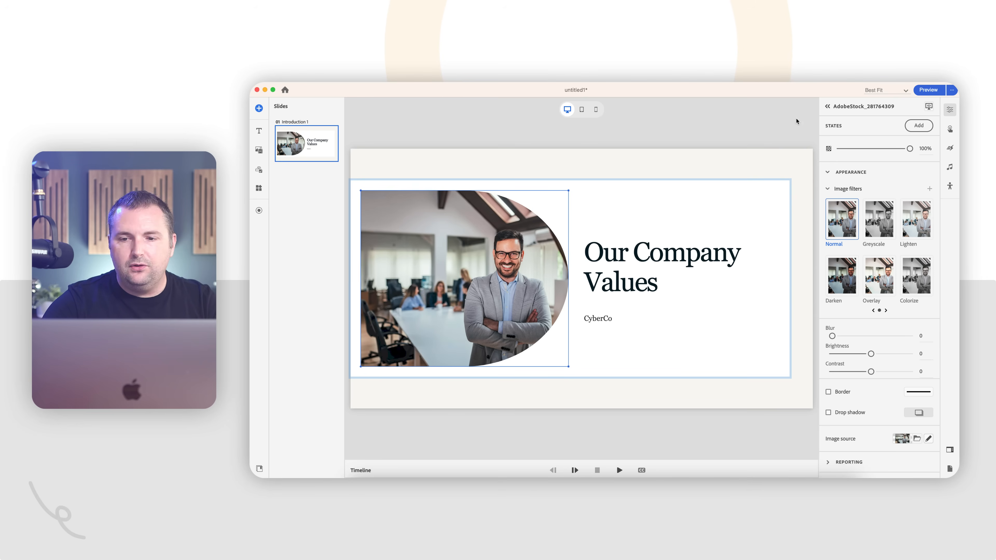
Hide the card behind the introduction slide's image and text, and look at the block's alignment and spacing settings
left_click(825, 108)
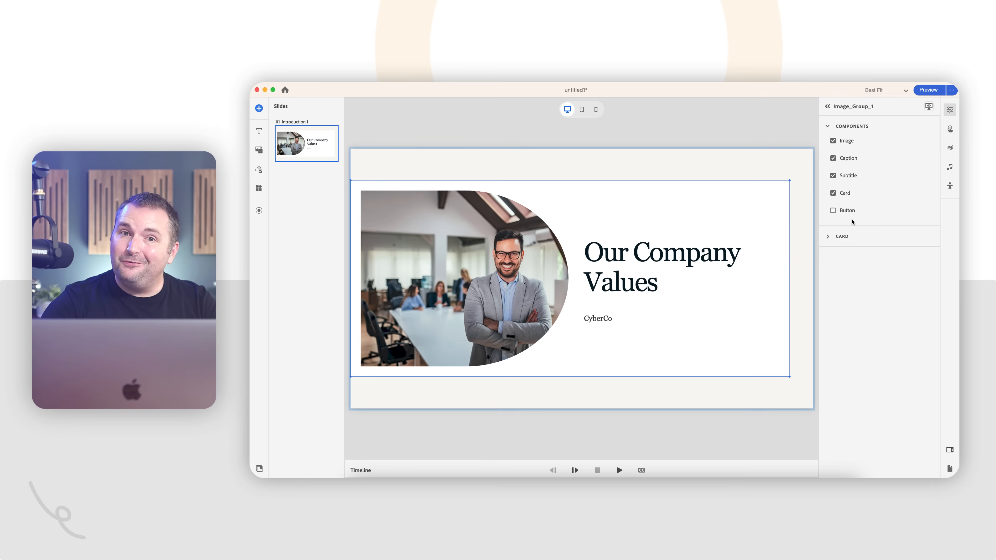
left_click(845, 194)
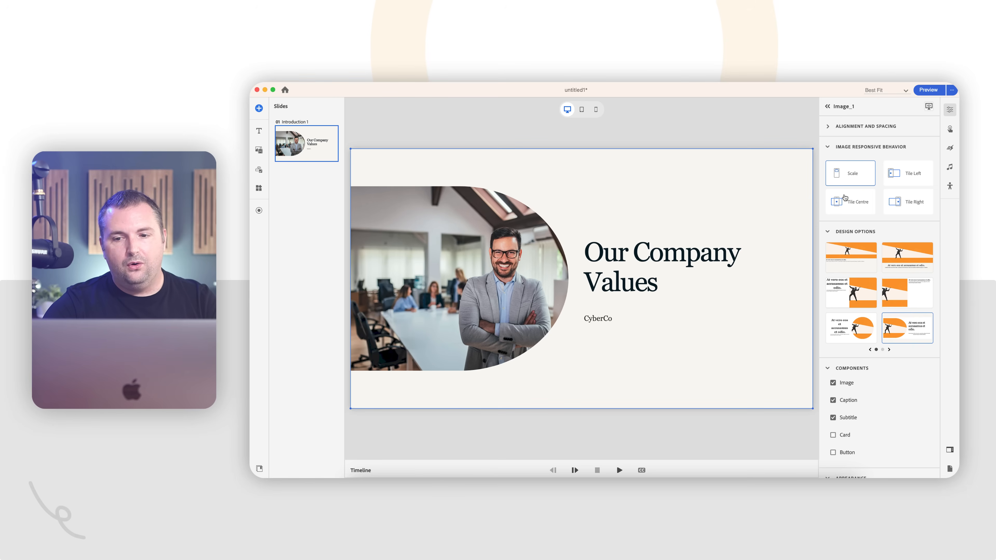
left_click(827, 127)
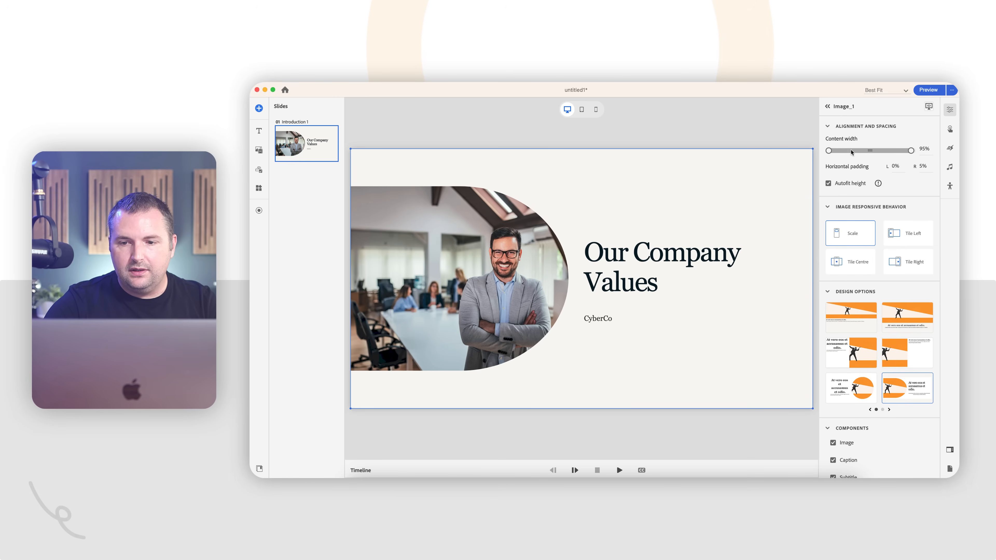
left_click(506, 243)
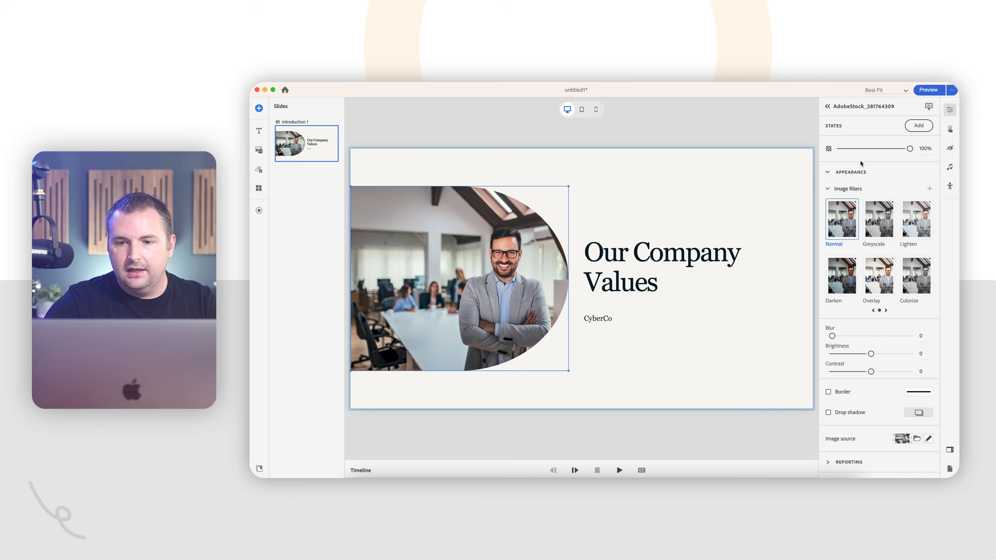
left_click(827, 106)
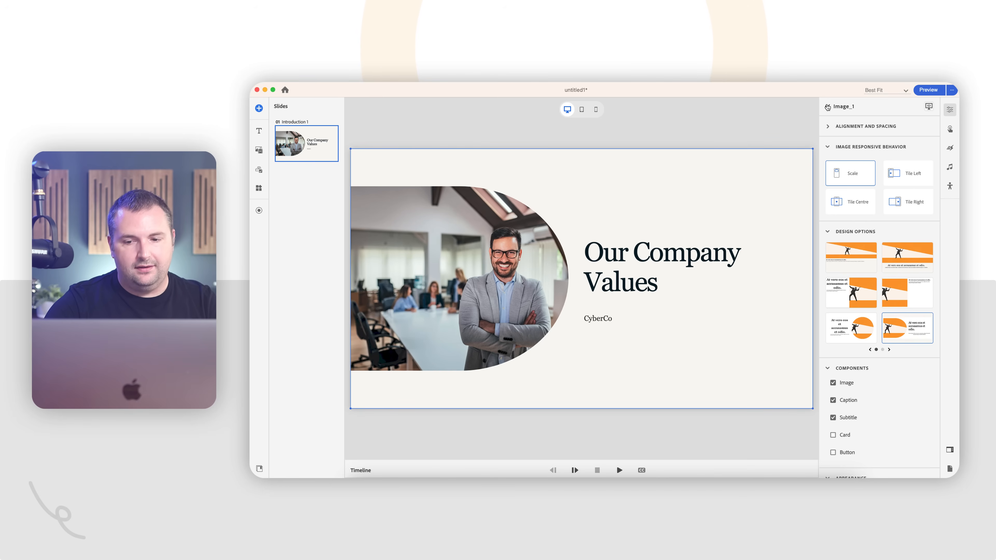
Try hiding the introduction block's Image, Caption and Subtitle components one at a time, restoring each one
left_click(833, 383)
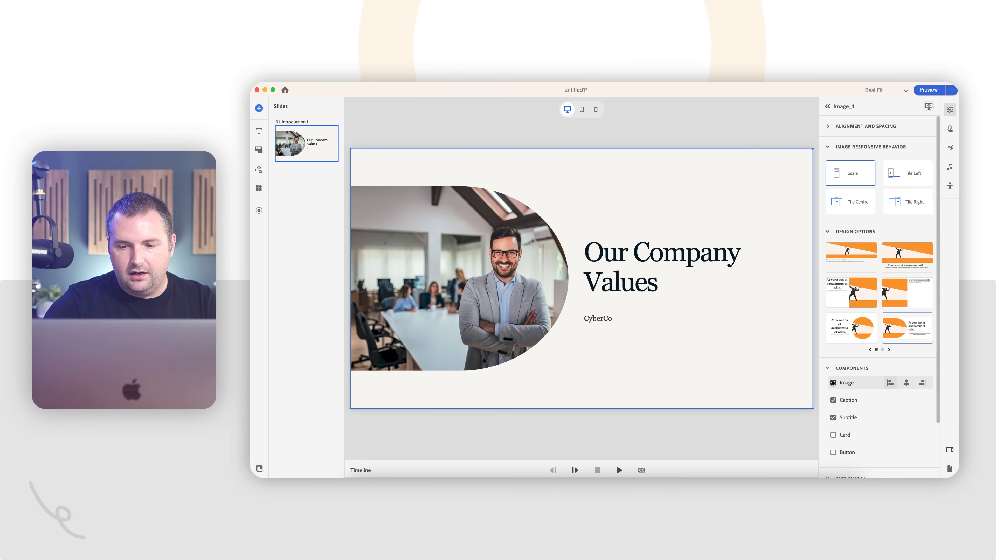
left_click(833, 383)
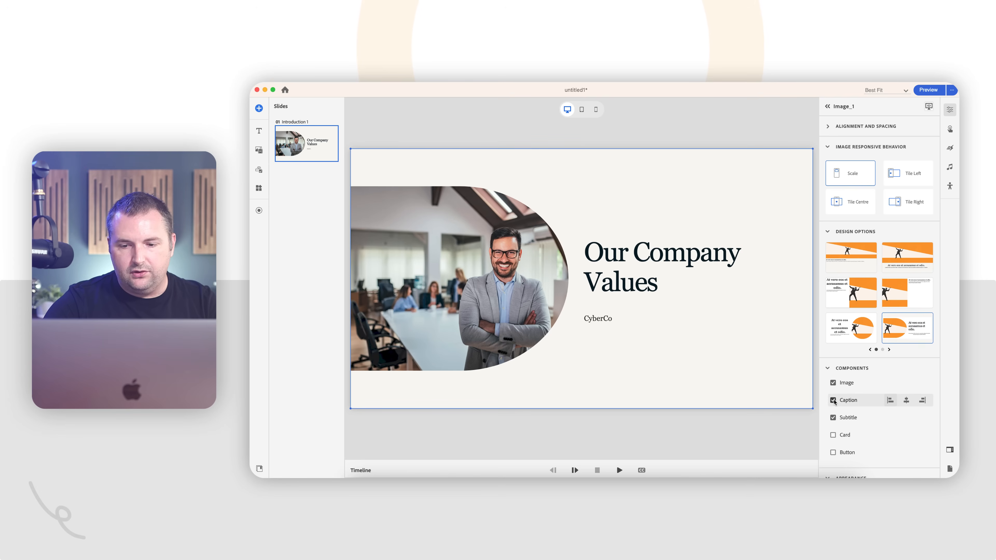
left_click(833, 401)
left_click(833, 400)
left_click(833, 418)
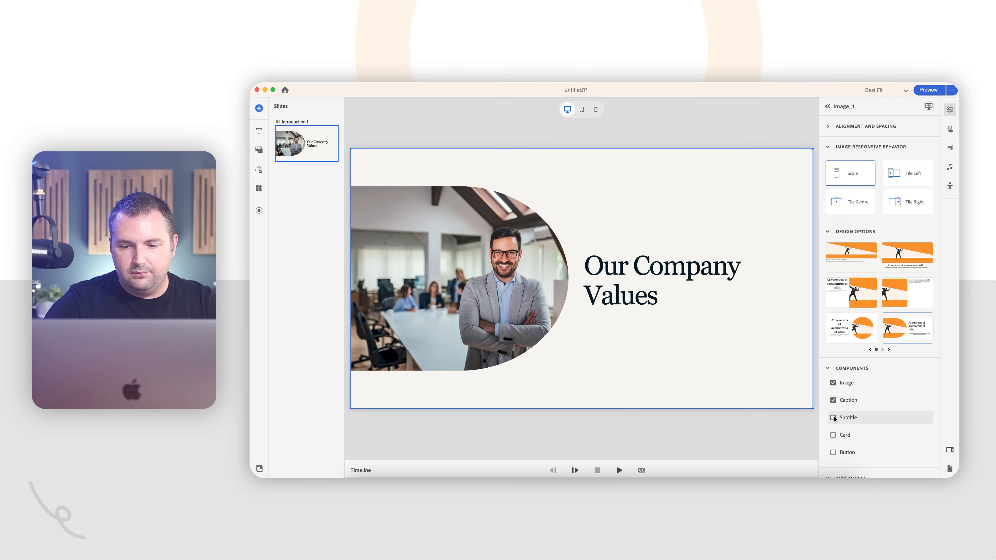
left_click(834, 418)
Enable the Card and Button components on the introduction block and select the added button
left_click(833, 436)
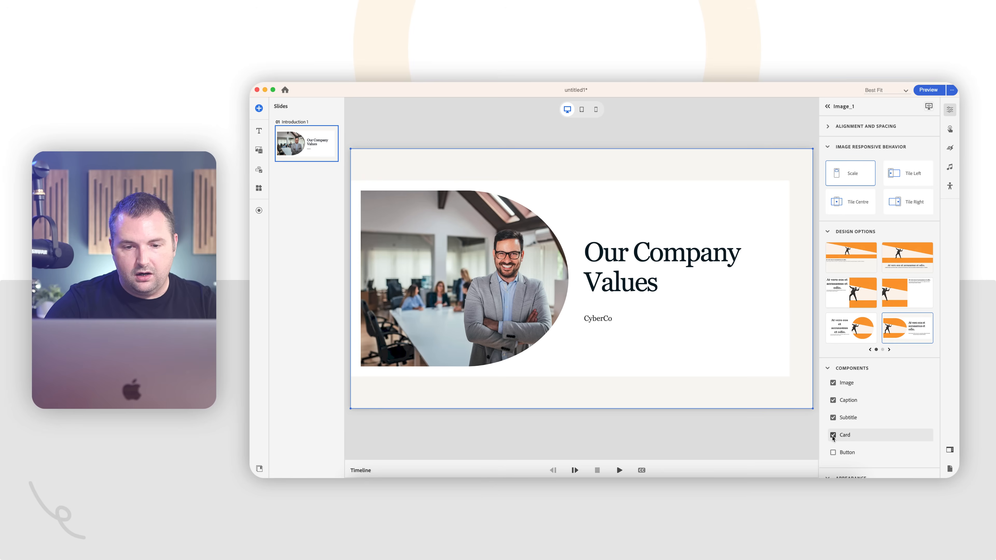
left_click(833, 453)
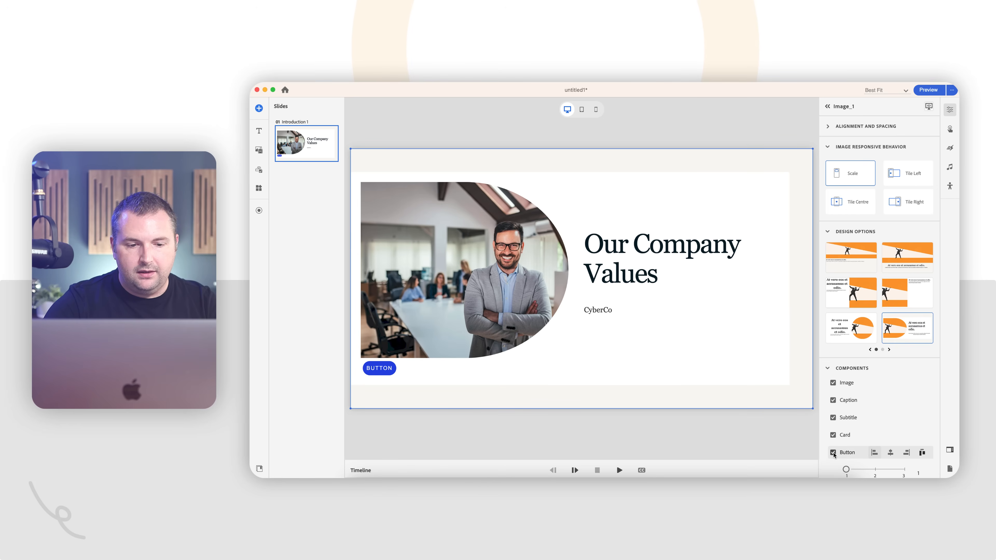
left_click(389, 372)
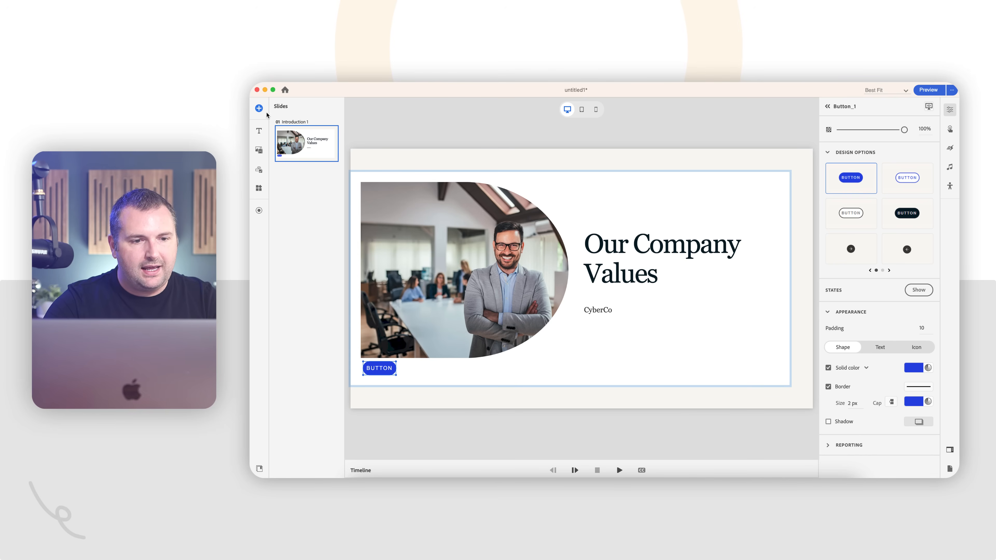
Add a Meet the team slide and change its title to "GET TO KNOW OUR TEAM"
left_click(259, 108)
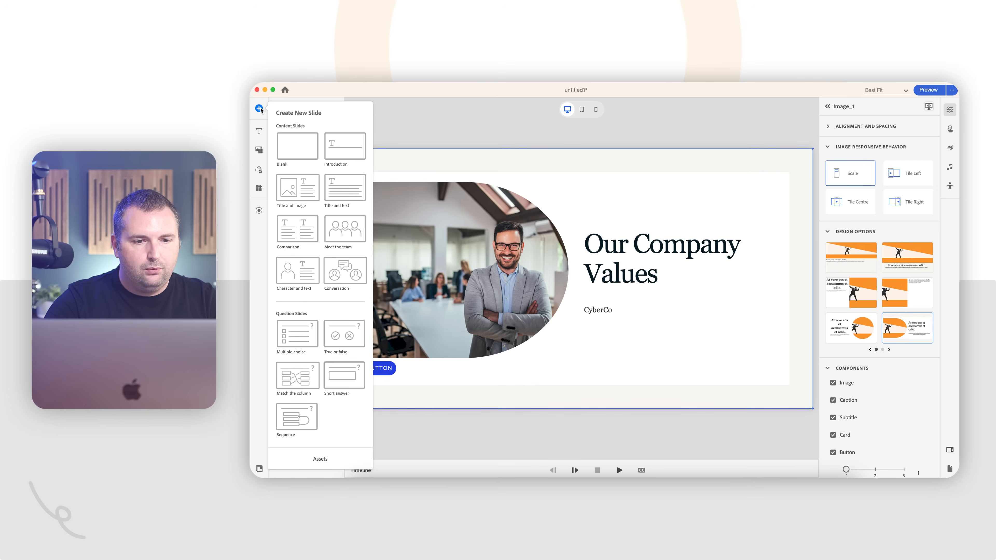
left_click(339, 227)
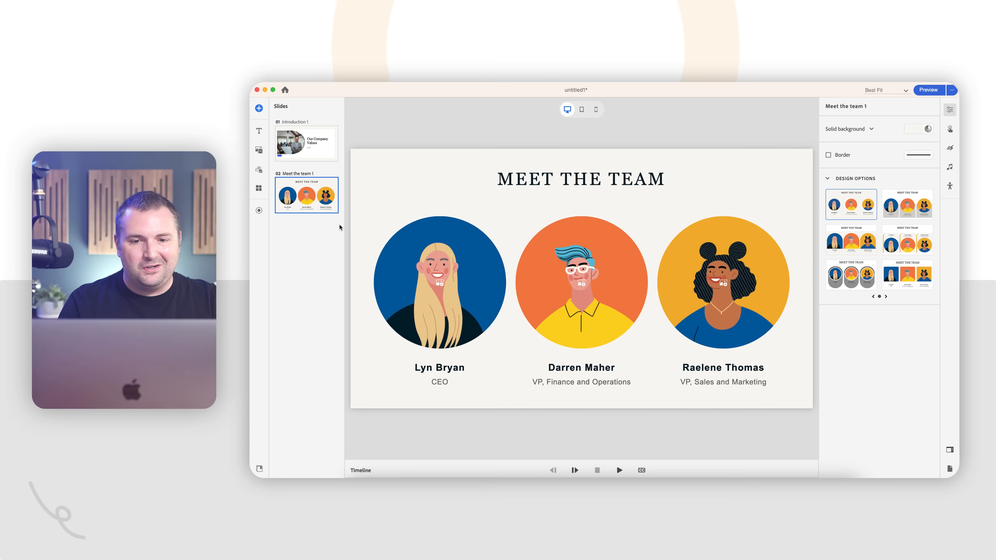
double_click(590, 176)
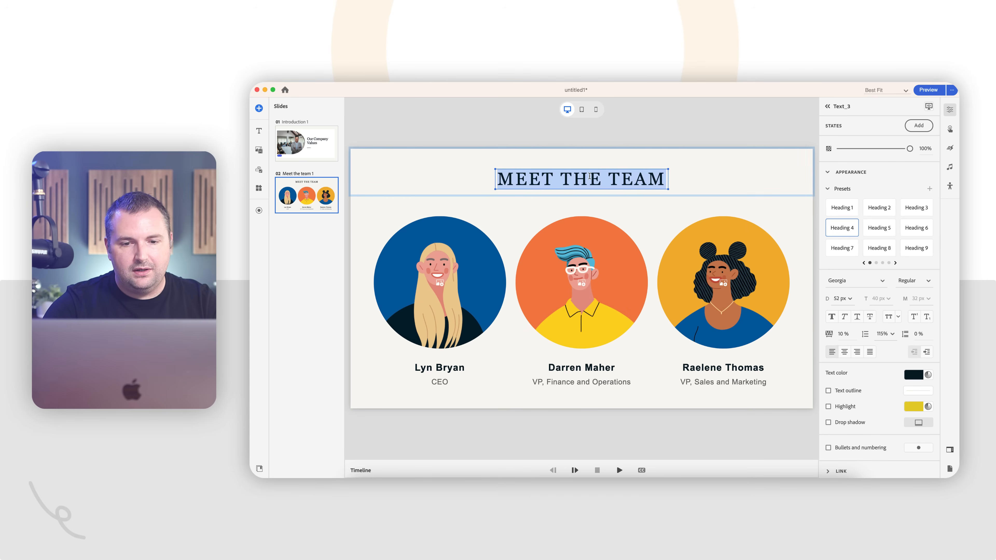
type("GE")
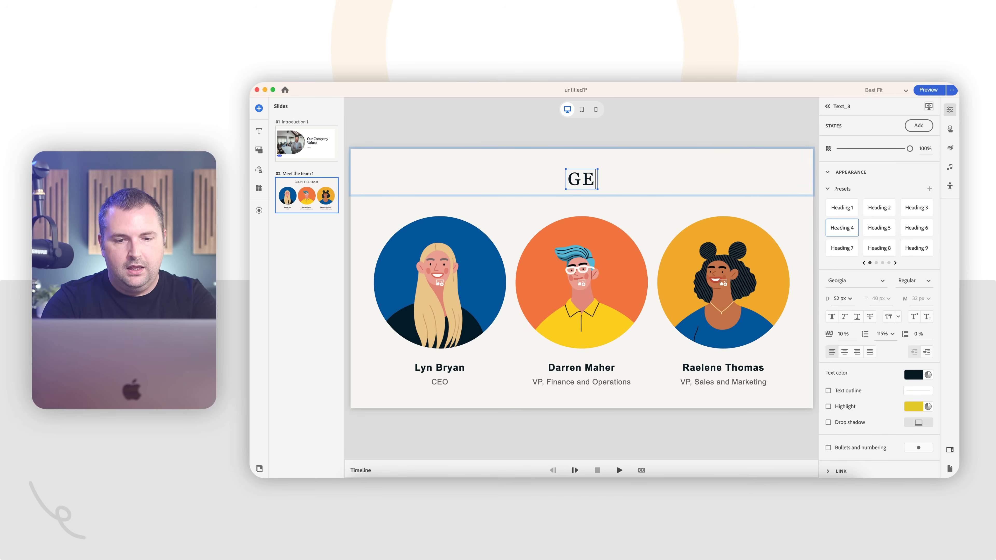
type("T TO KNOW OUR TEAM")
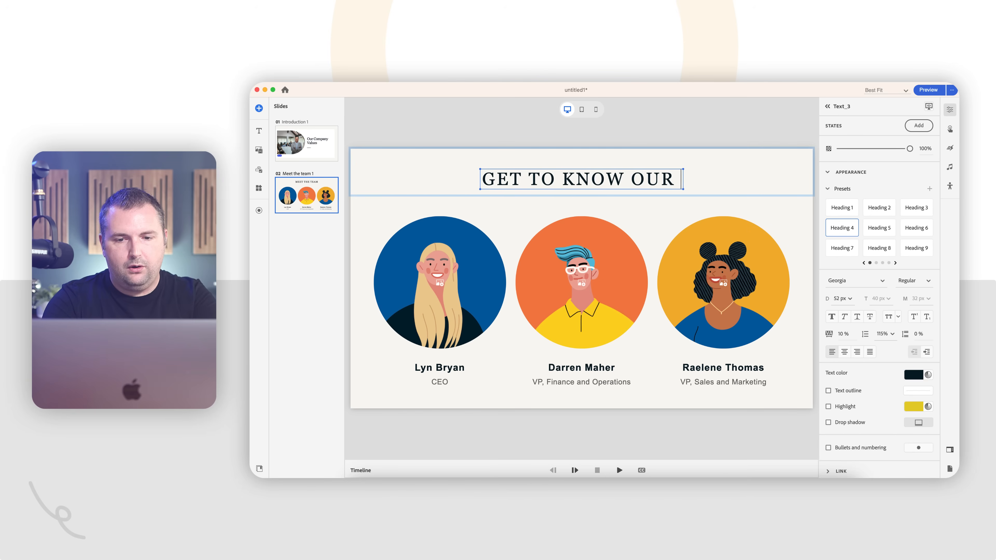
Try the Heading 2 and Heading 5 presets on the team slide's title and return it to Heading 4
left_click(603, 179)
triple_click(603, 179)
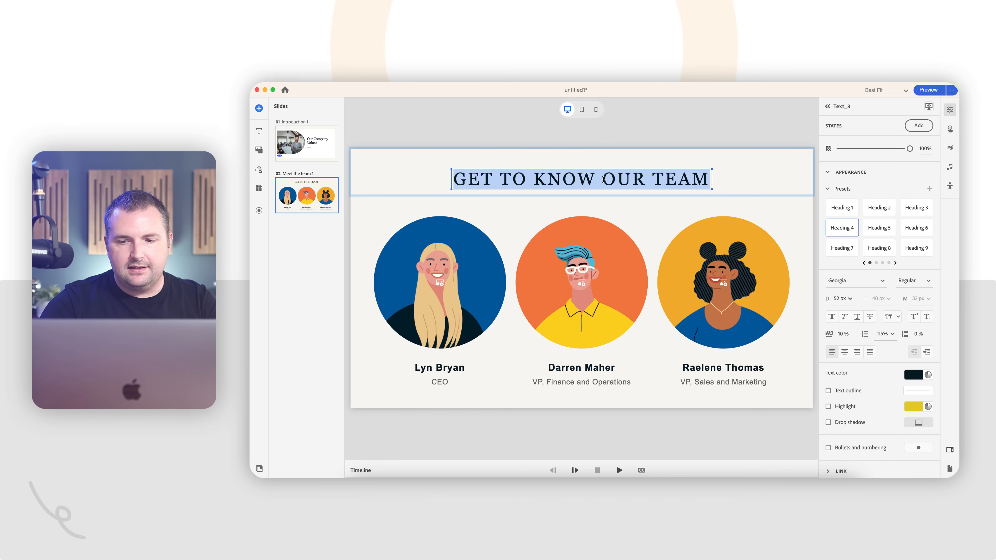
left_click(878, 208)
left_click(878, 228)
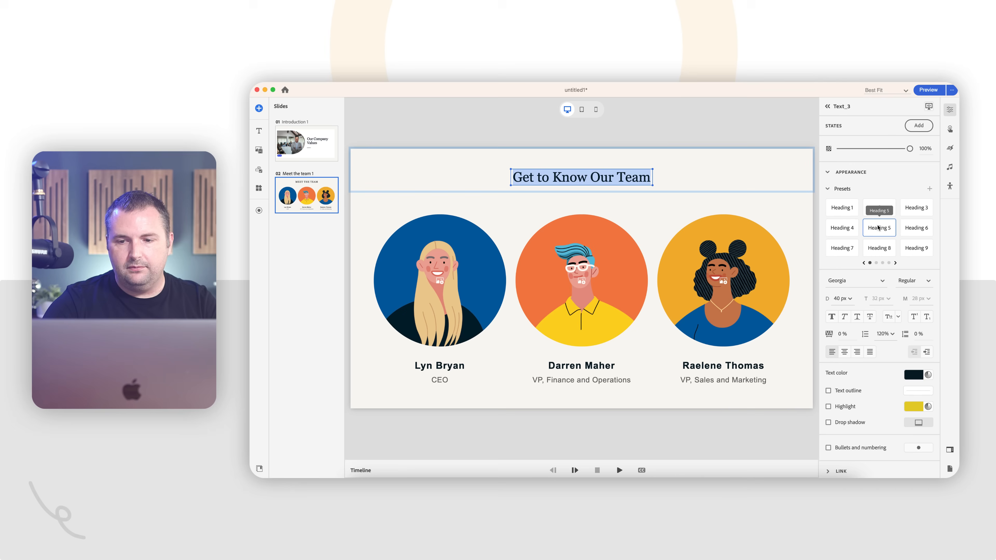
left_click(847, 229)
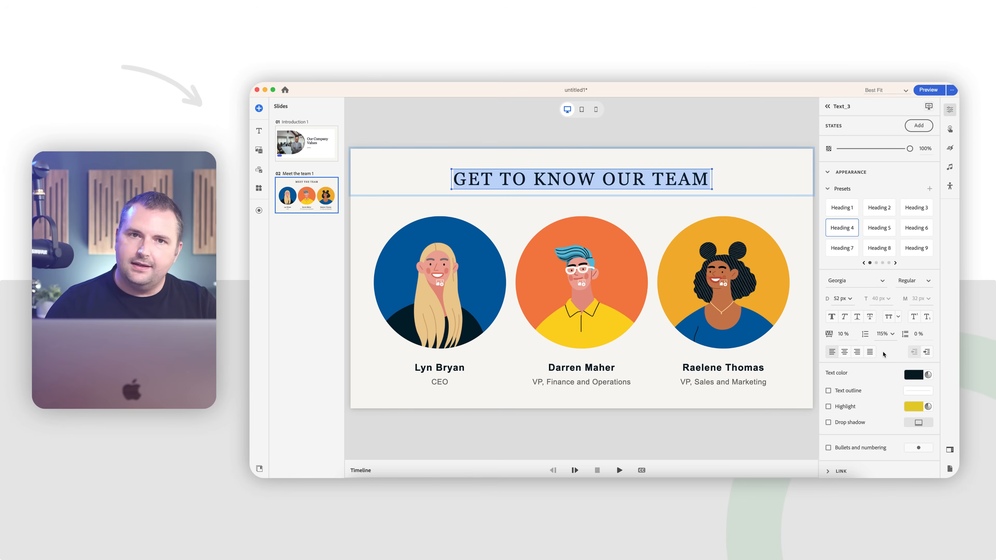
scroll(883, 355, "down", 2)
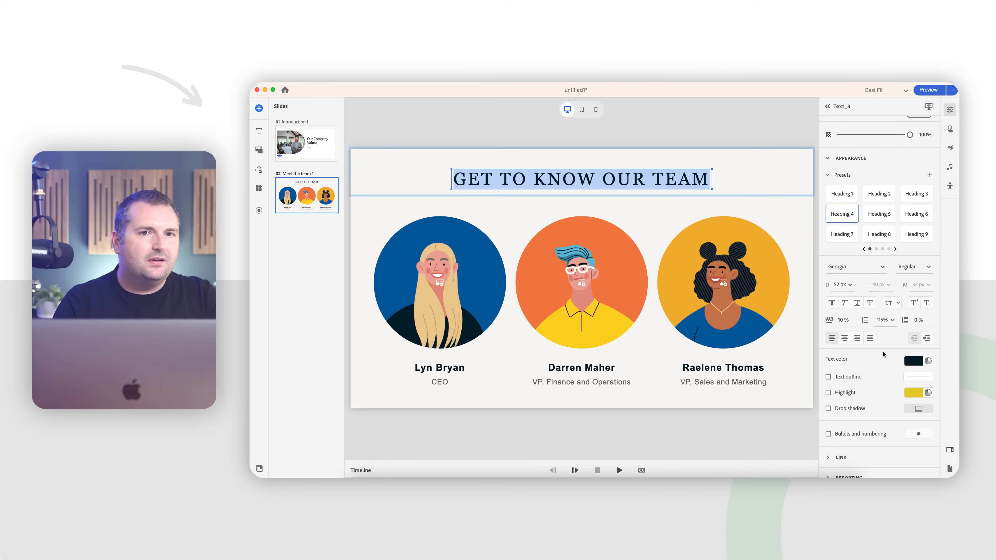
scroll(884, 354, "down", 1)
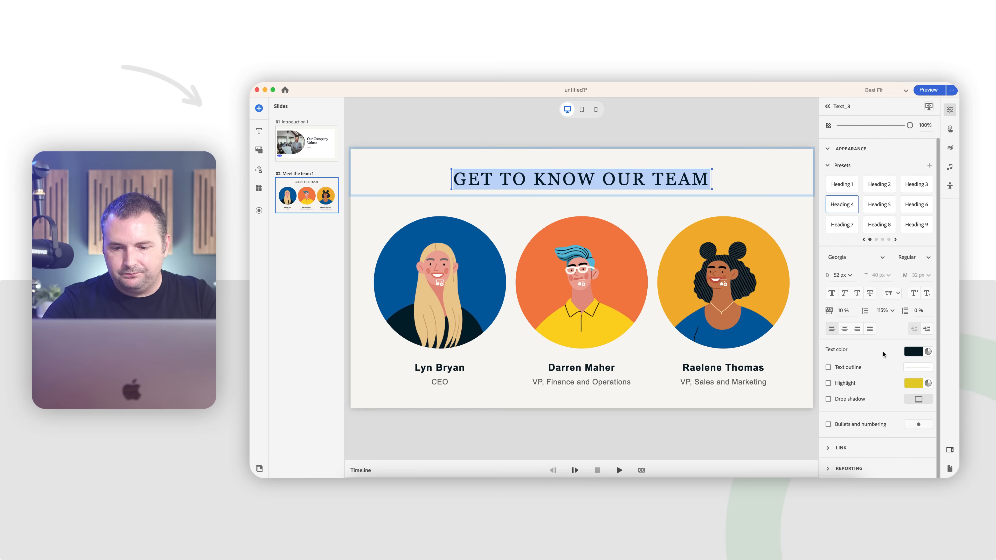
Replace the first team member's picture with undraw_Co_workers_re_1i6i.png from the computer's Assets folder
left_click(440, 284)
left_click(440, 283)
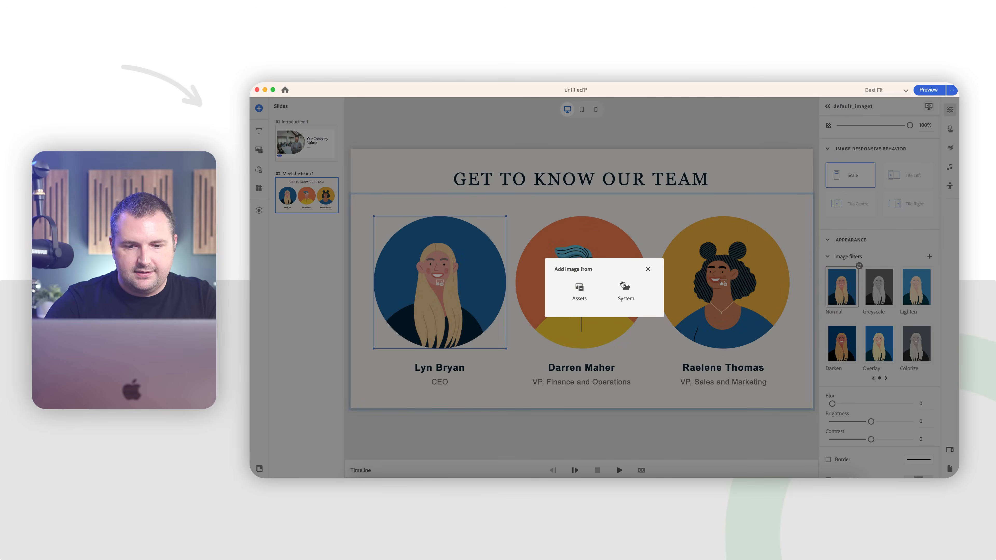
left_click(625, 288)
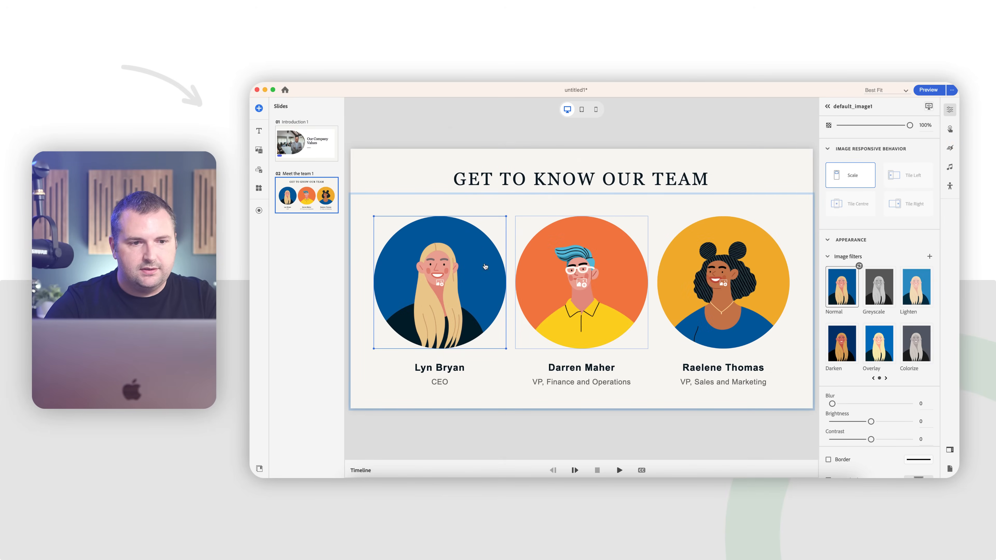
left_click(567, 177)
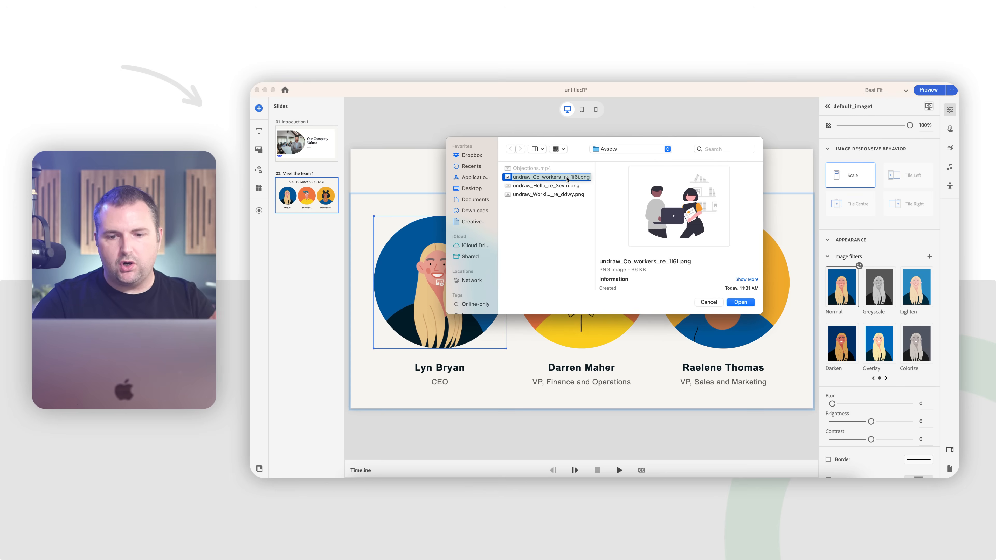
left_click(740, 302)
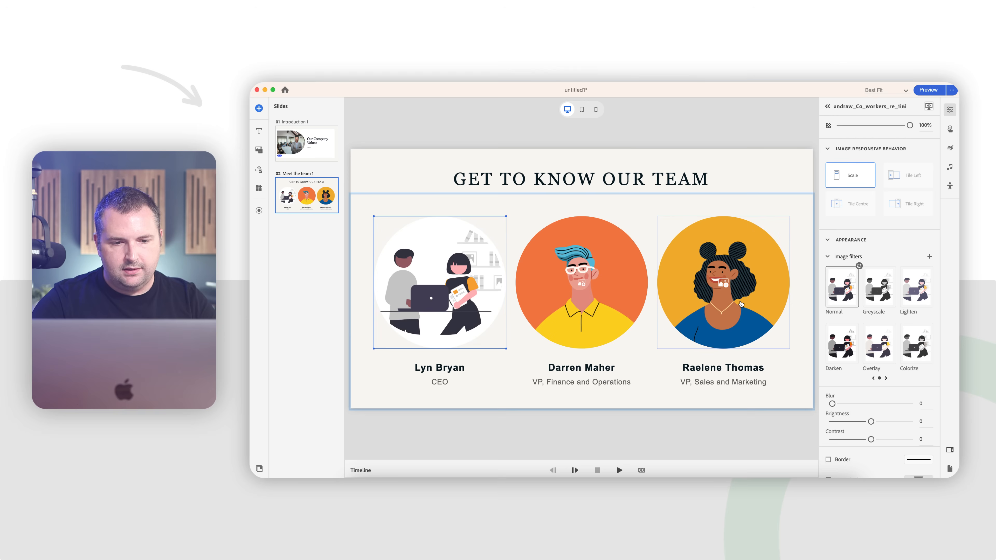
Replace the middle team member's picture with undraw_Hello_re_3evm.png from the computer's Assets folder
left_click(579, 283)
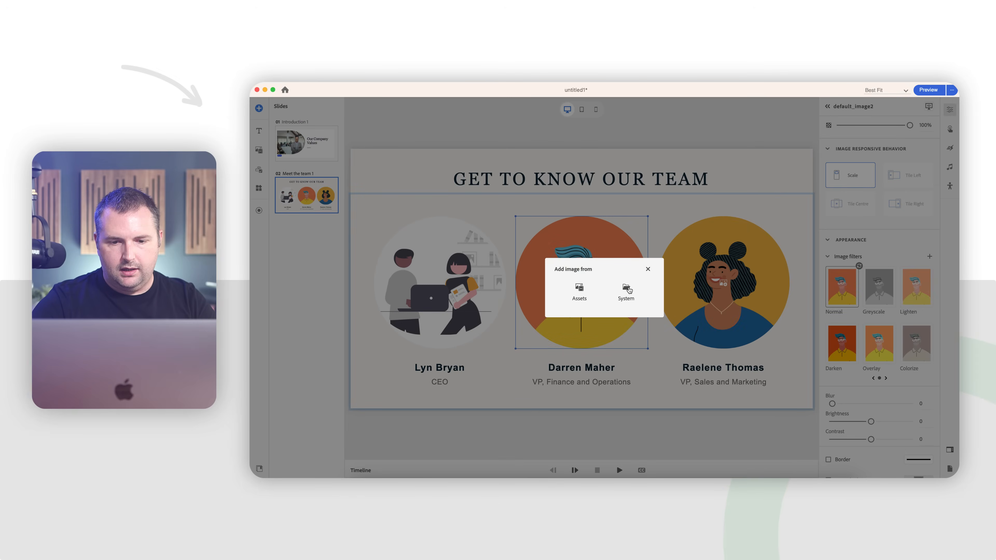
left_click(628, 288)
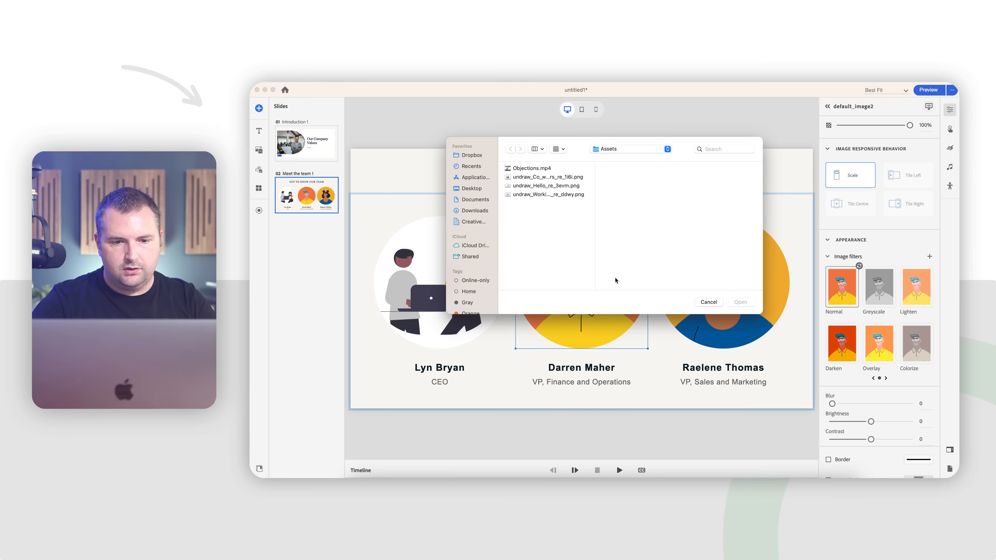
left_click(533, 186)
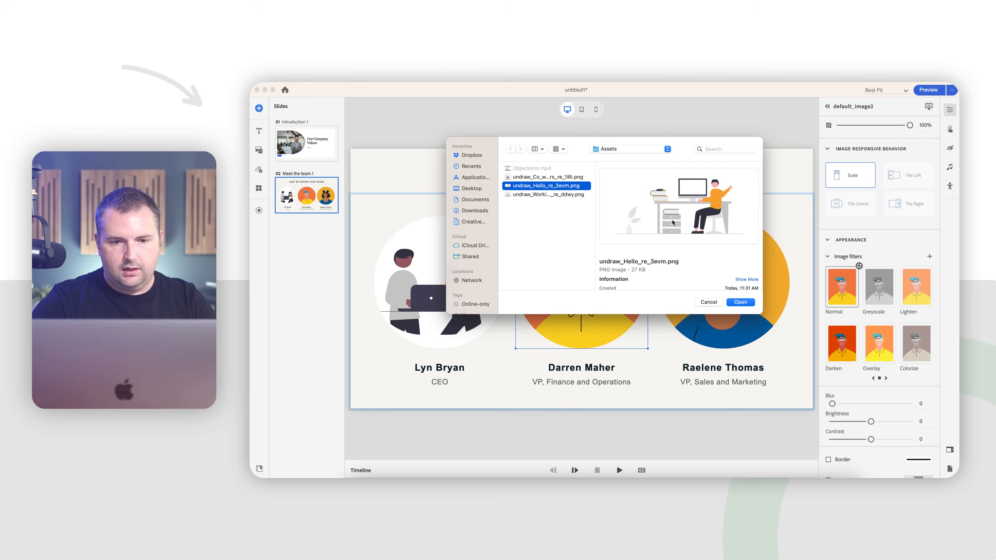
left_click(744, 302)
Replace the third team member's picture with undraw_Working_re_ddwy.png from the computer's Assets folder
left_click(724, 284)
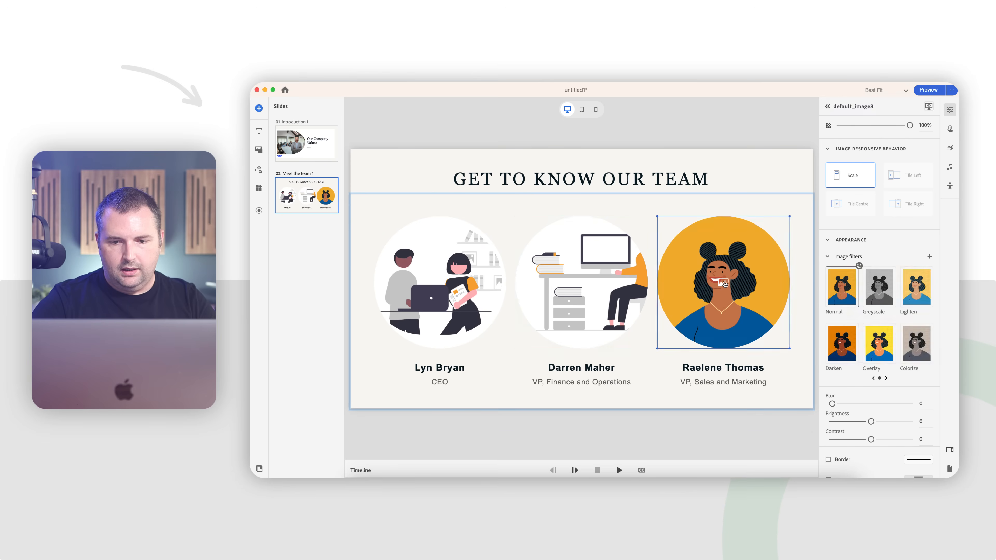
left_click(633, 293)
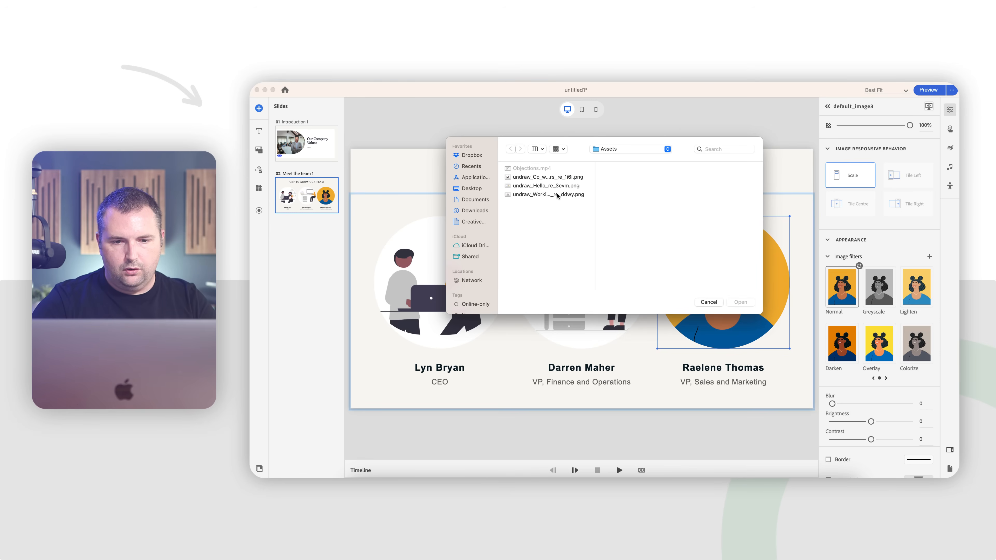
left_click(561, 194)
left_click(741, 302)
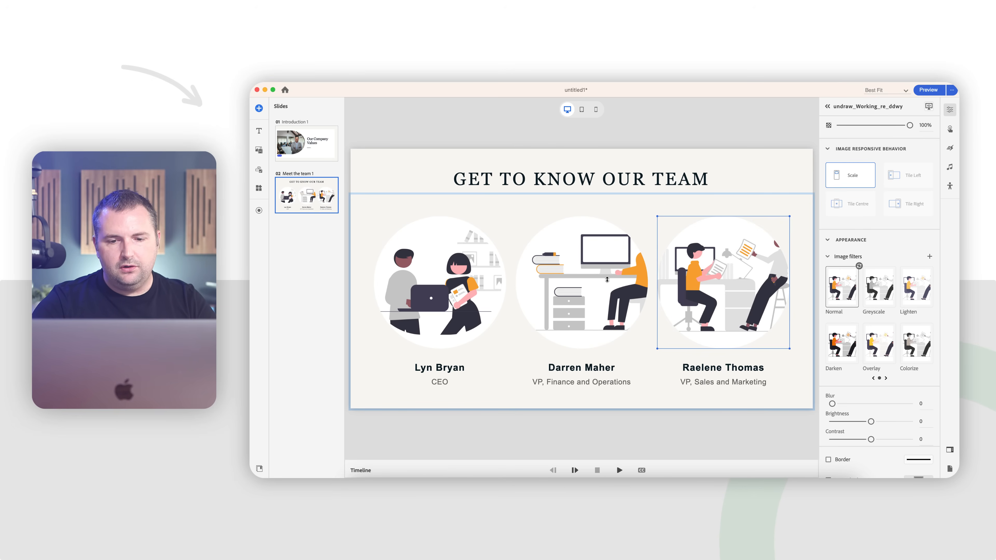
Try a blur of 41 on the middle team picture and reset it to 0
left_click(609, 294)
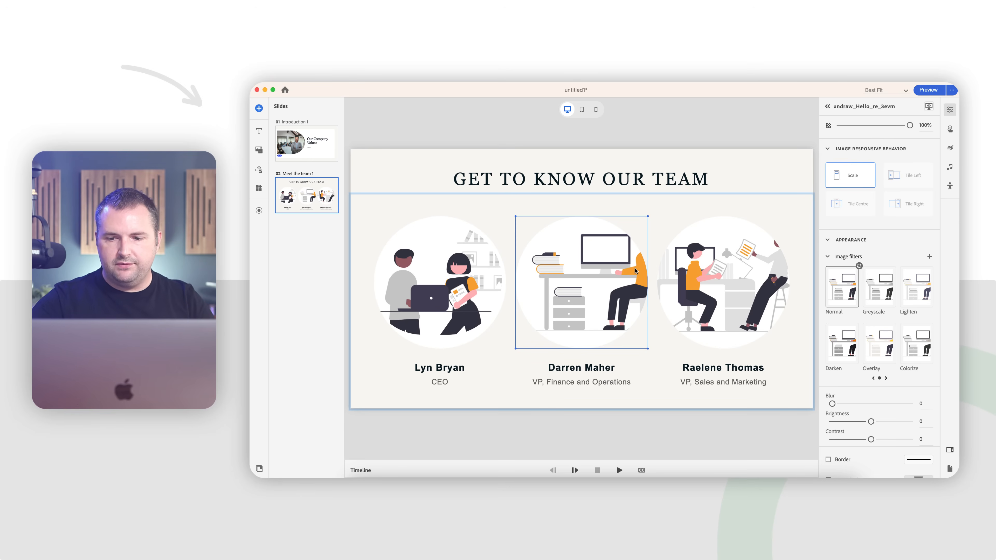
scroll(890, 302, "down", 3)
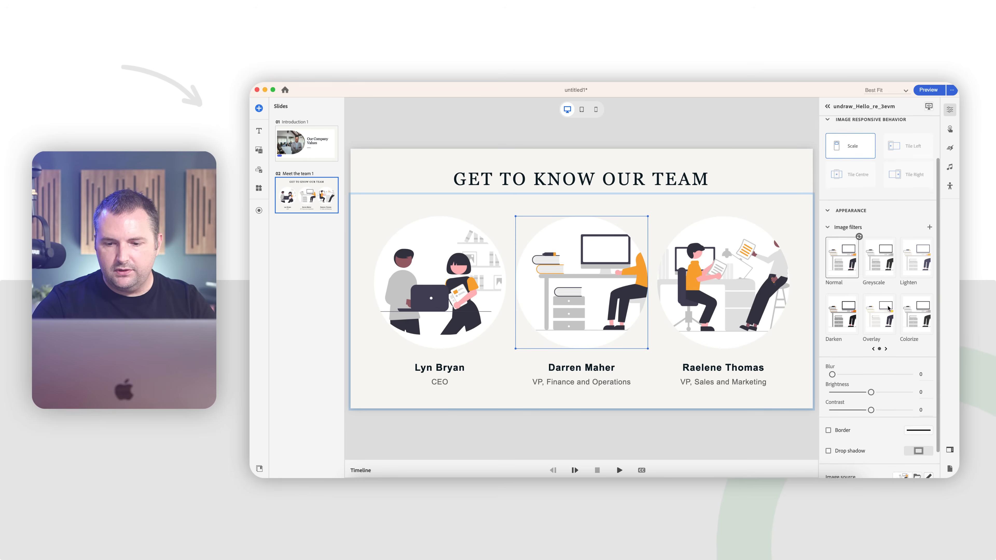
left_click(864, 342)
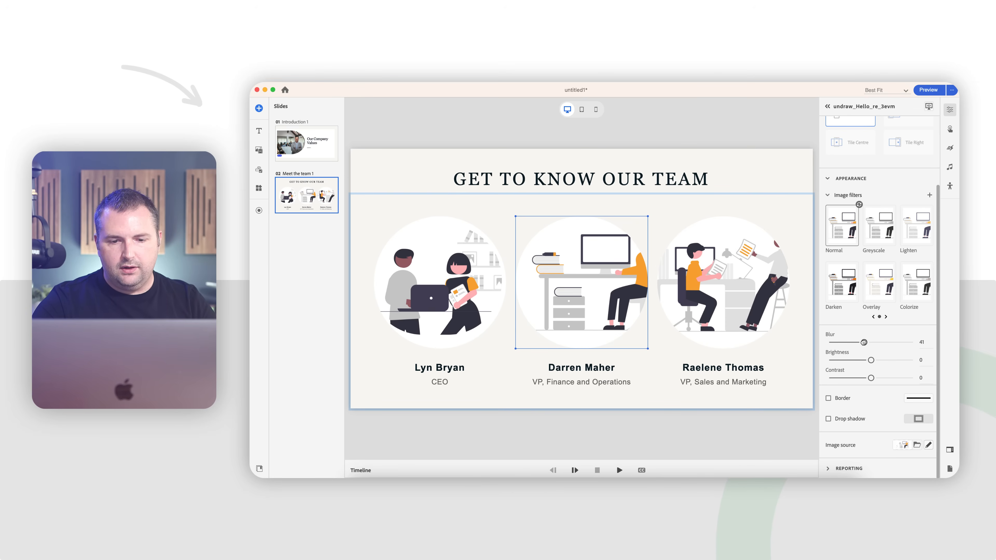
left_click_drag(863, 342, 817, 342)
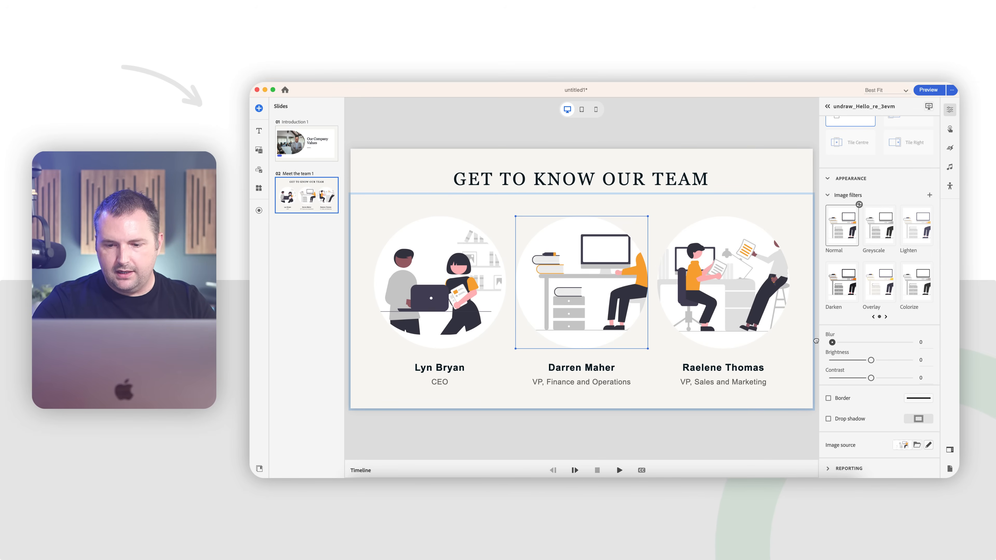
Crop the blank area off the left side of the middle team picture so the seated figure is centred, and save the edit
double_click(606, 321)
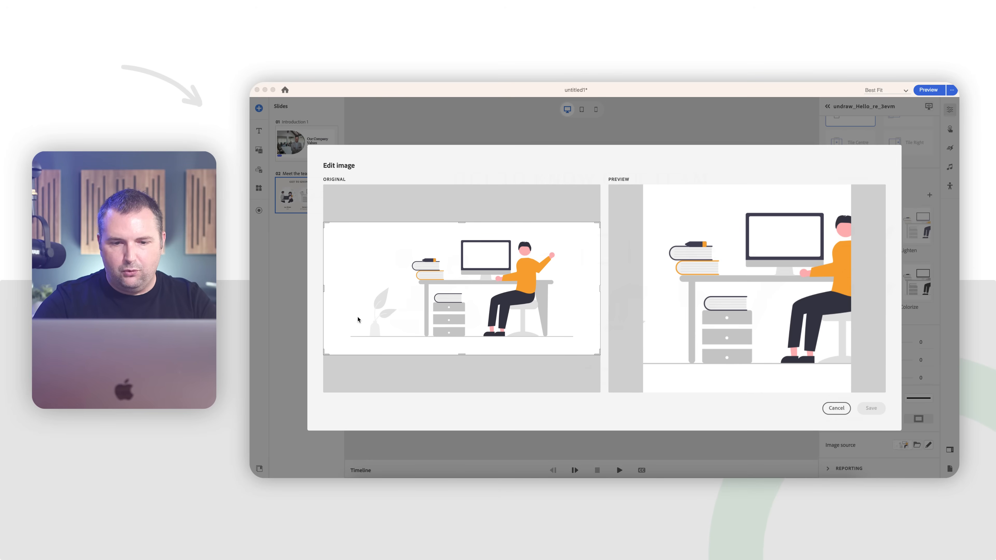
left_click_drag(323, 287, 380, 292)
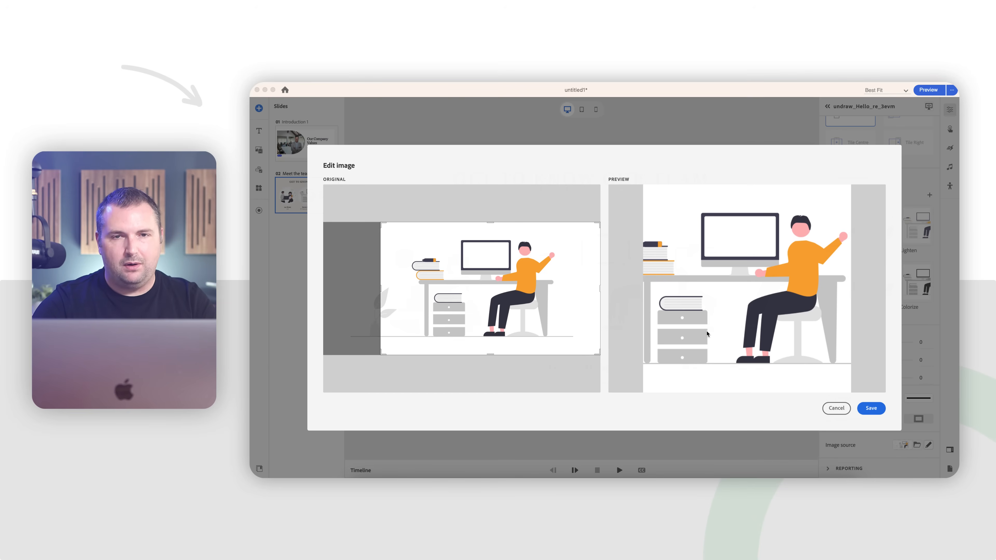
left_click(871, 408)
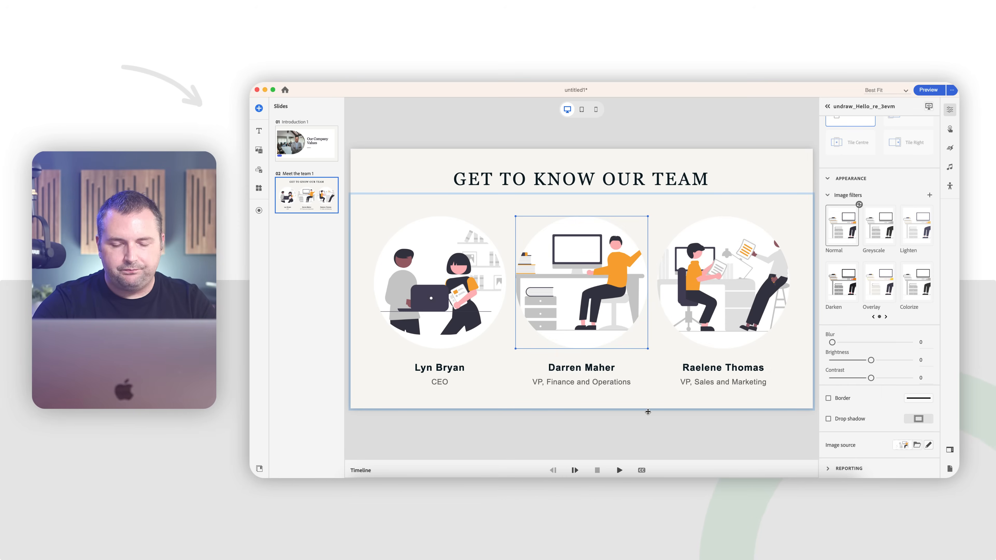
left_click(640, 429)
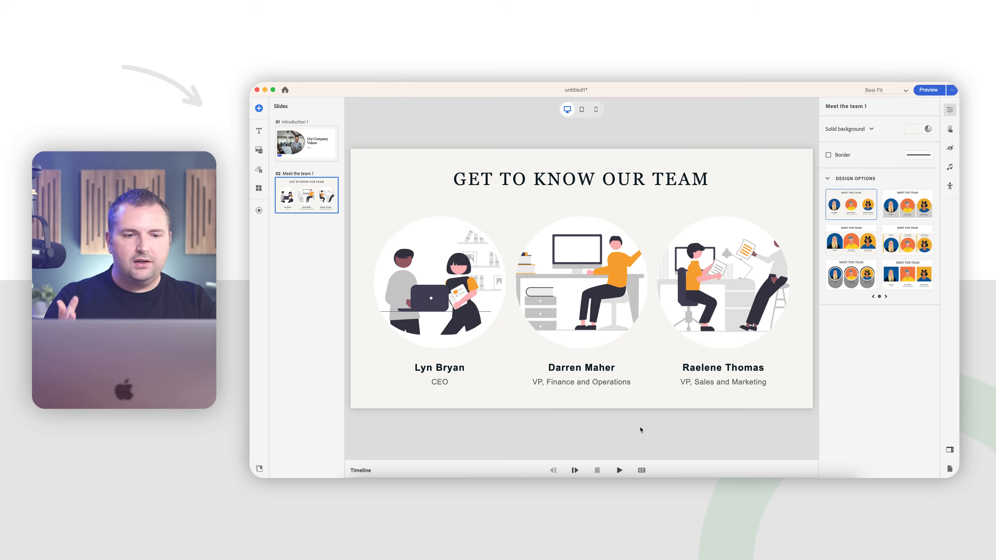
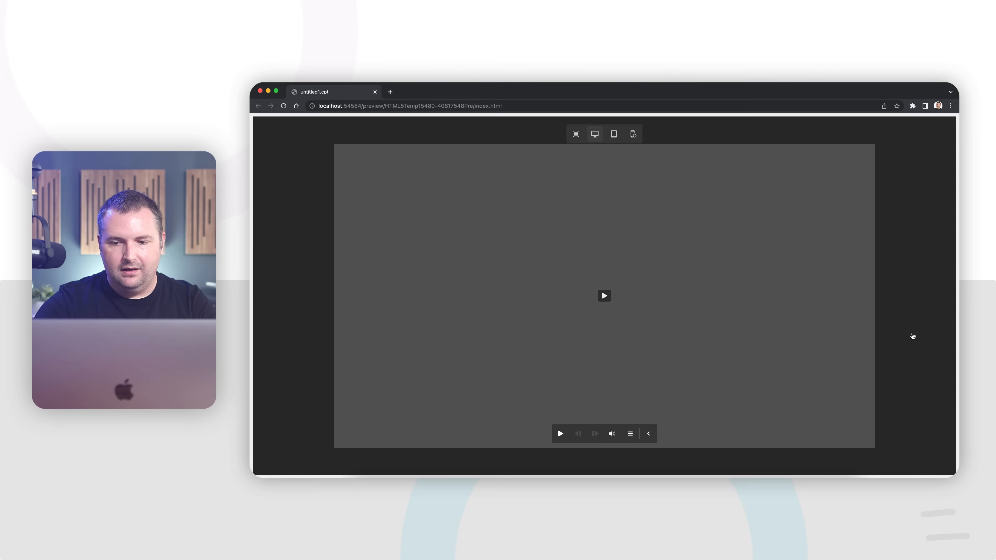
Play the browser preview and examine the team slide's desktop layout down to the testimonial and video blocks
left_click(912, 336)
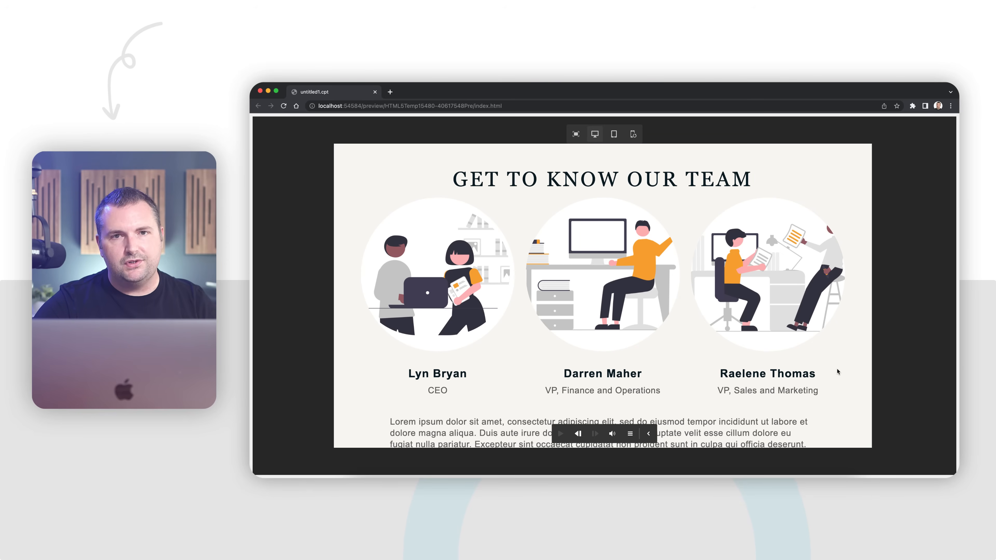
scroll(837, 372, "down", 5)
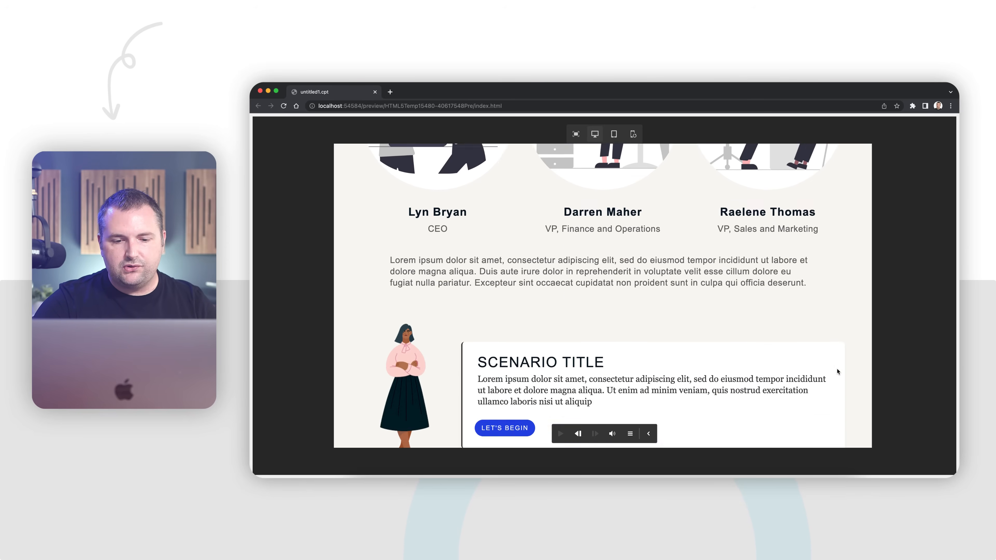
scroll(837, 372, "down", 5)
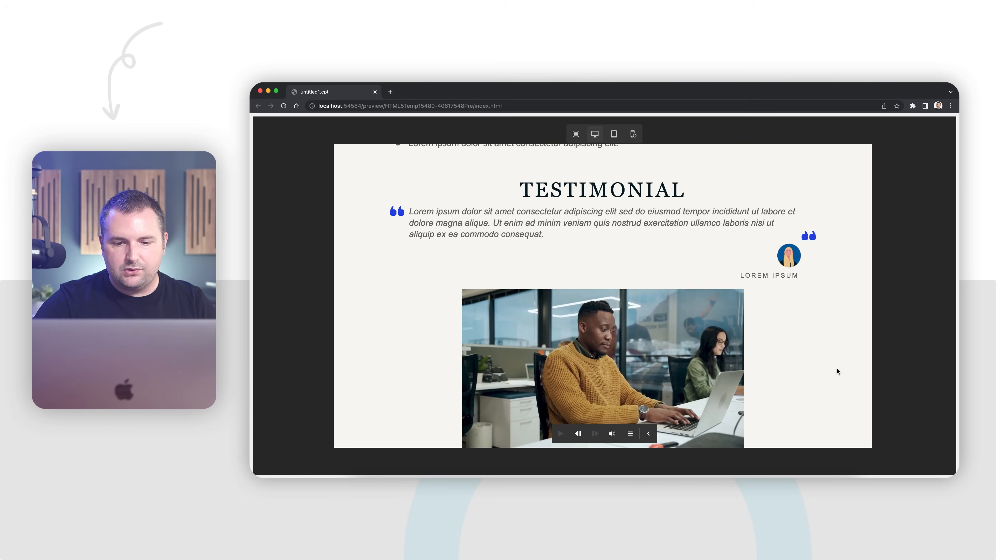
scroll(806, 355, "up", 10)
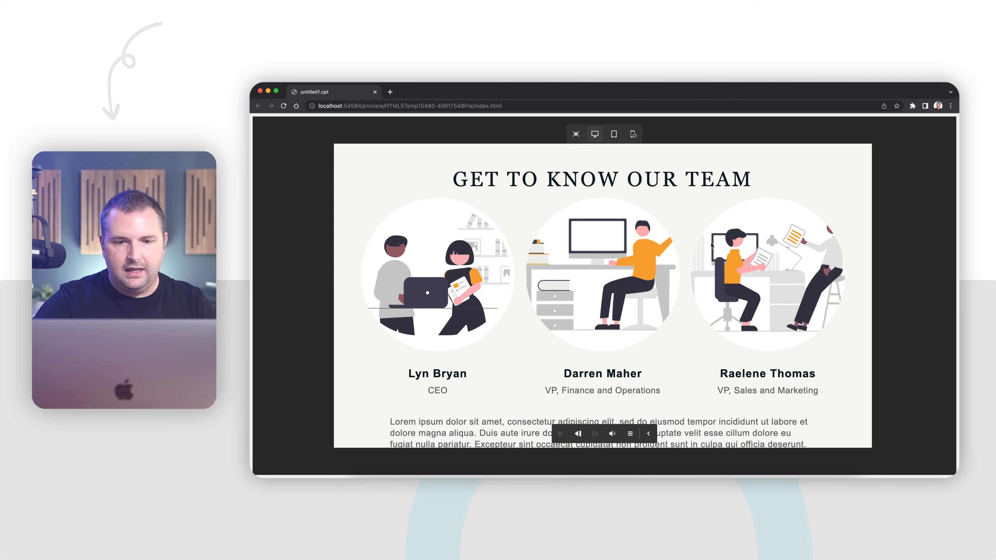
Examine the team slide's layout in the tablet preview
left_click(614, 134)
scroll(633, 333, "down", 2)
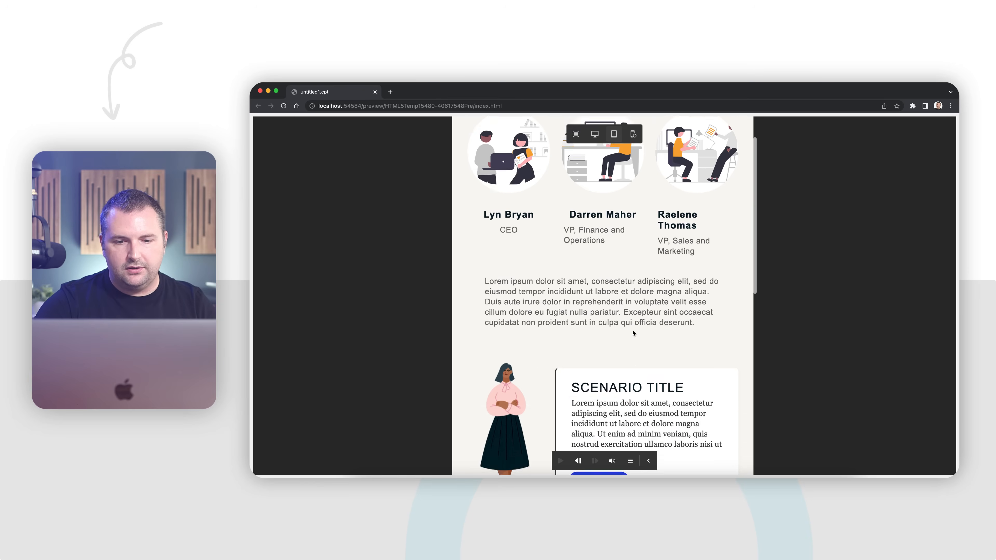
scroll(632, 333, "down", 8)
scroll(637, 221, "up", 10)
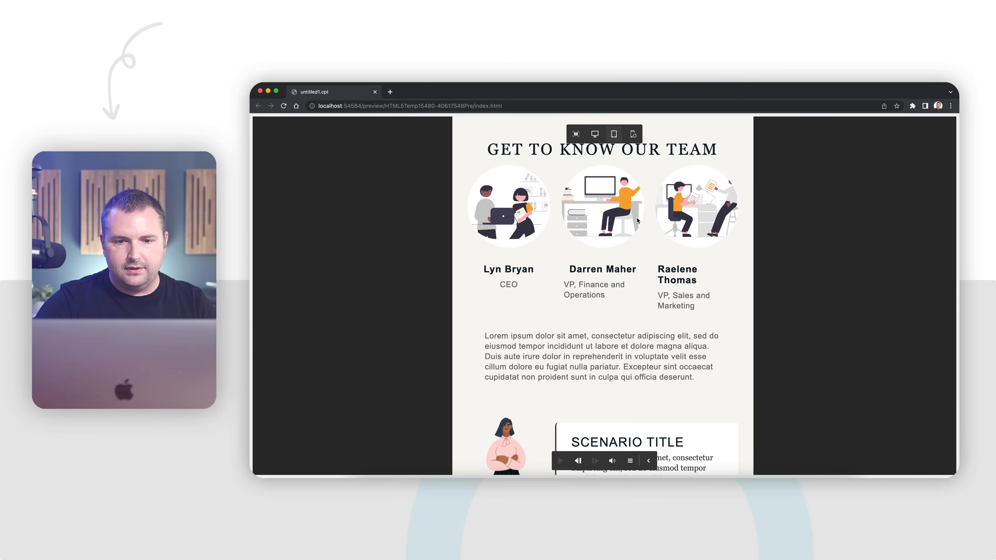
Examine the team slide in the phone preview in both portrait and landscape orientation
left_click(633, 134)
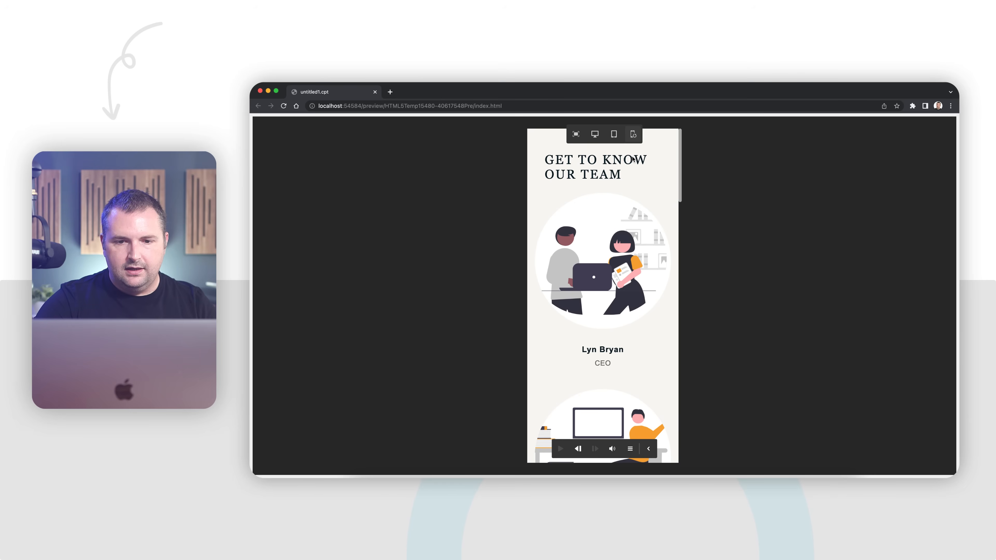
left_click(632, 134)
scroll(615, 314, "down", 3)
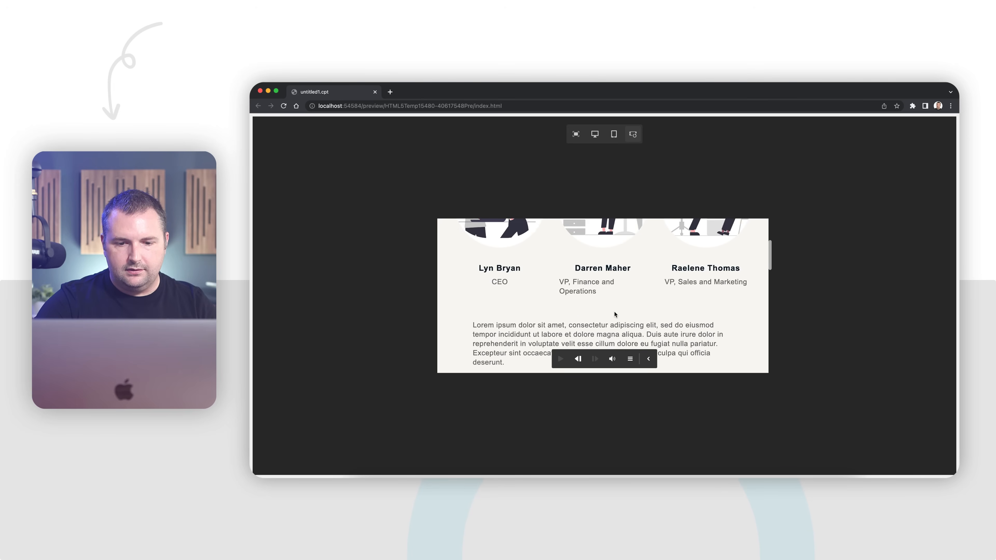
scroll(614, 314, "up", 3)
left_click(633, 134)
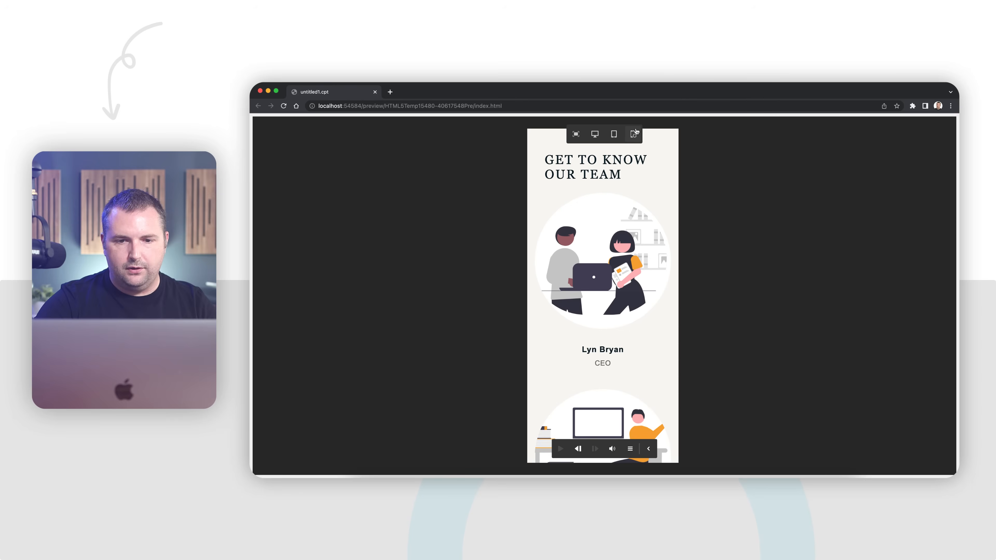
Expand the preview to fill the window and visit Introduction 1 and Meet the team 1 through the table of contents
left_click(596, 134)
left_click(576, 134)
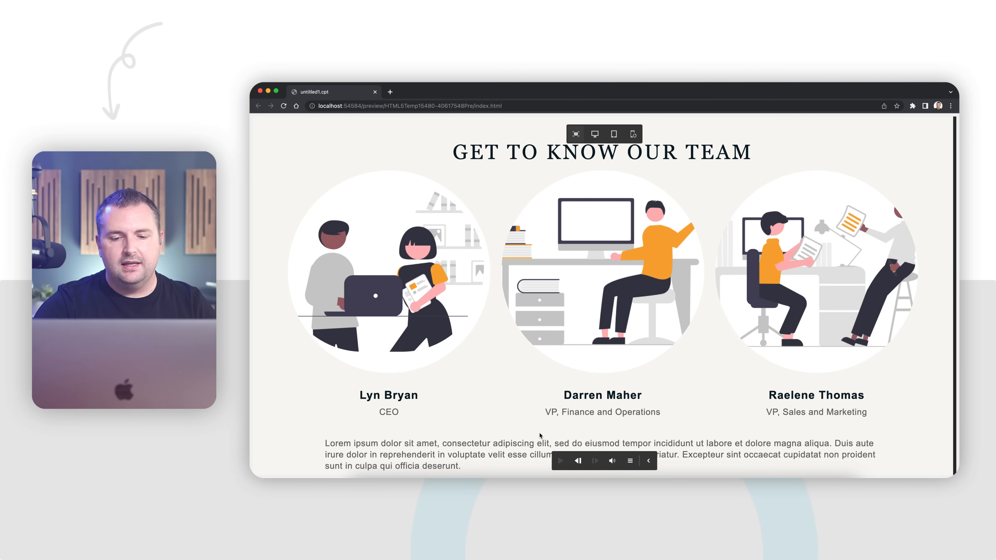
left_click(630, 461)
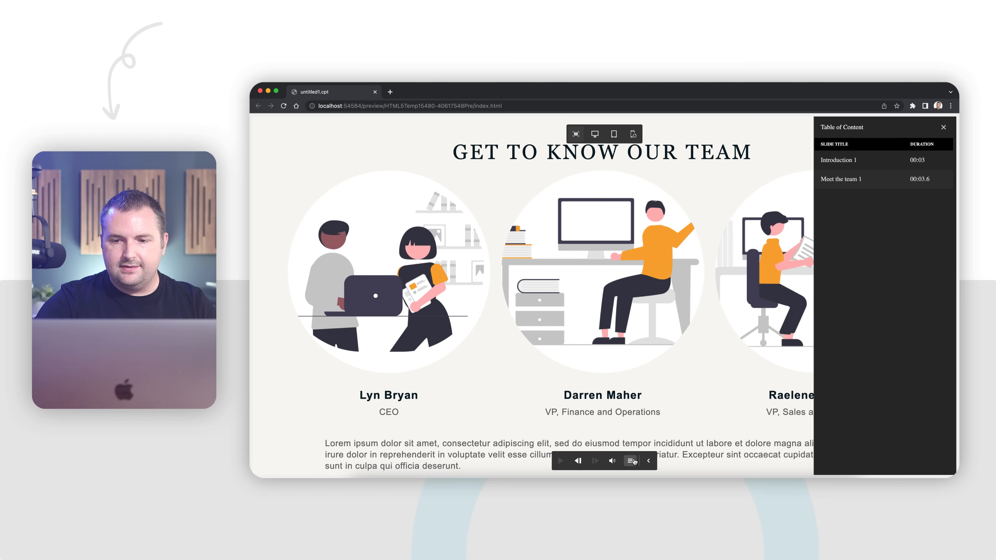
left_click(858, 162)
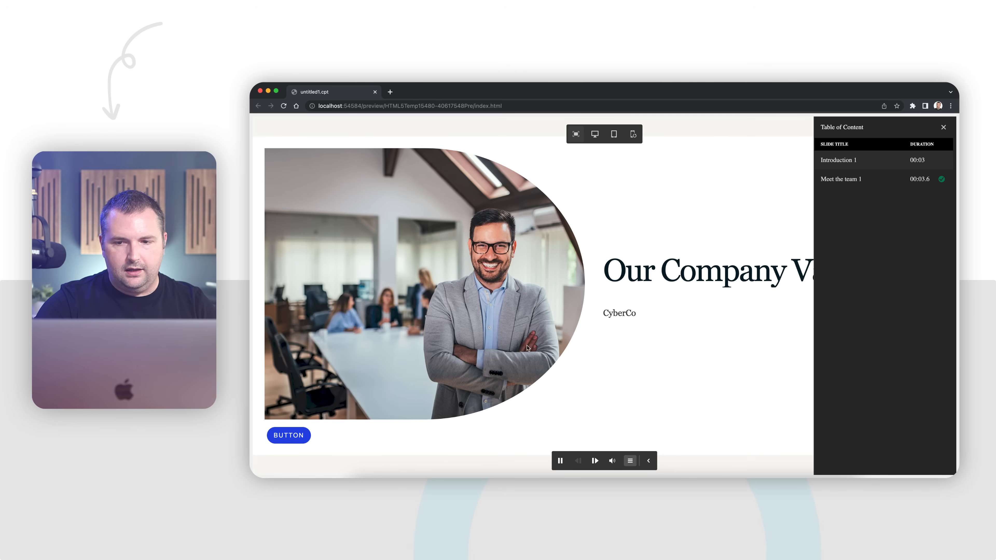
left_click(856, 181)
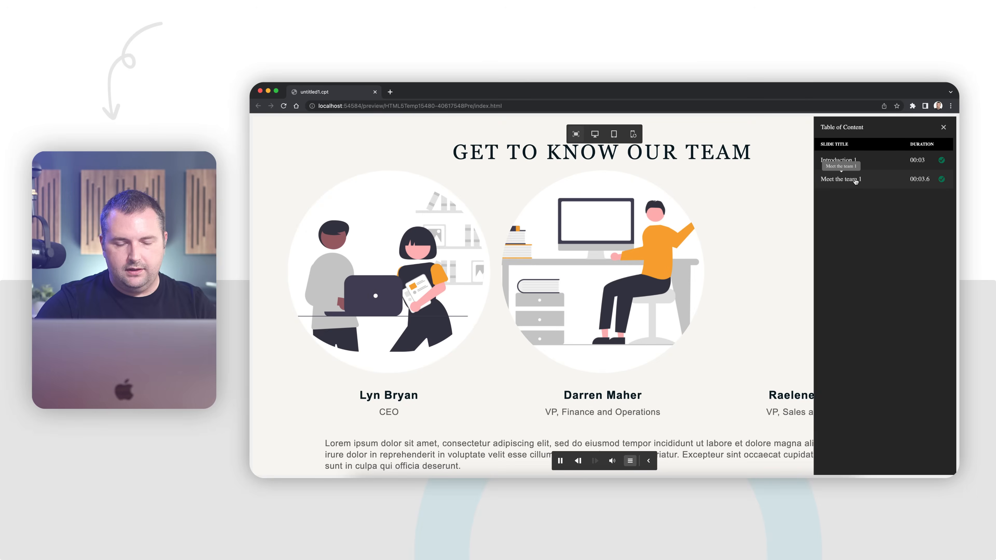
left_click(945, 128)
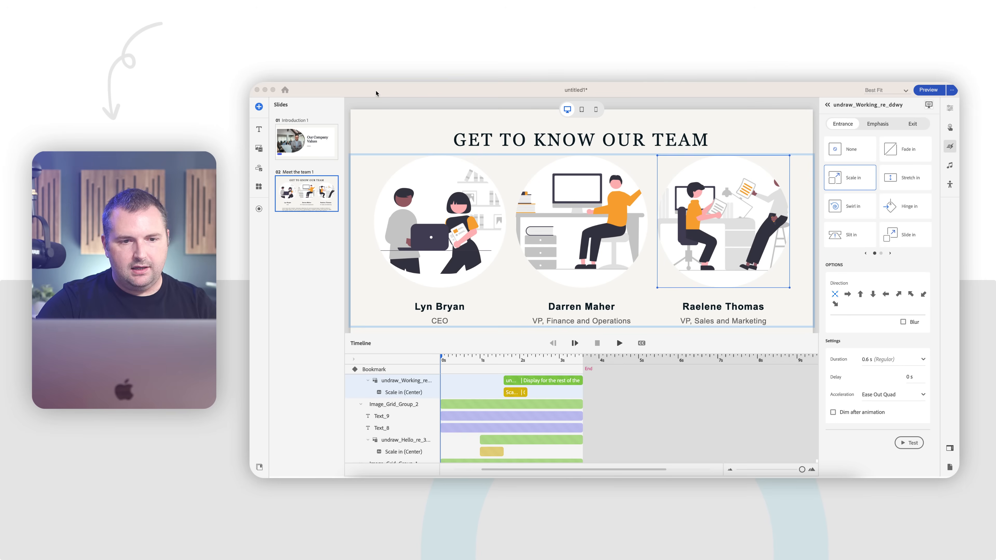
Return to the project in Adobe Captivate and examine the scenario, list, testimonial and video blocks below the team pictures
left_click(375, 92)
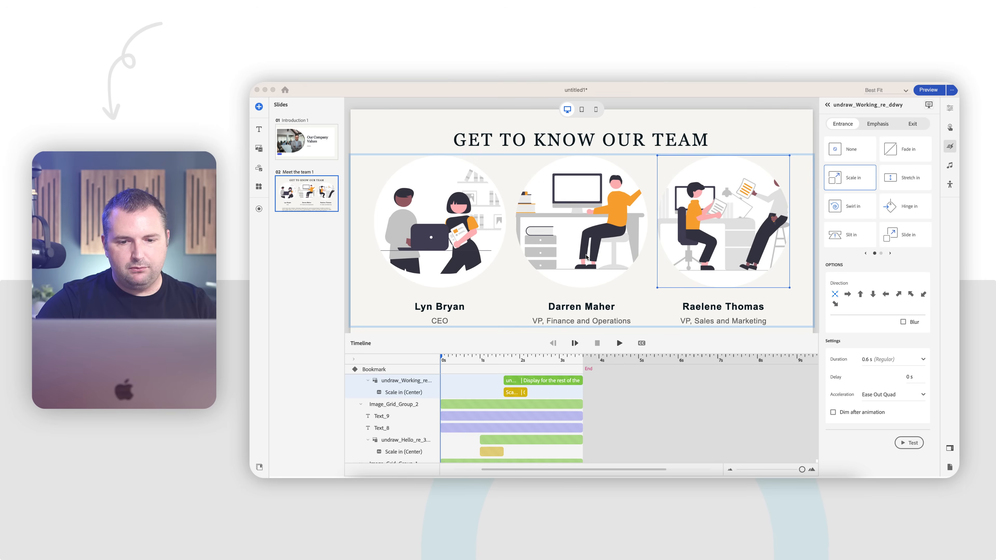
scroll(586, 256, "down", 10)
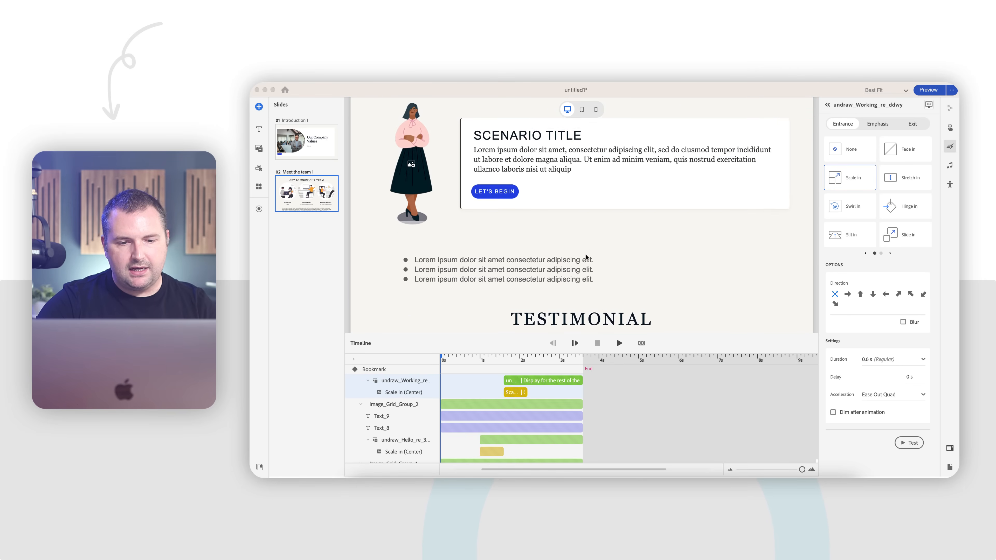
scroll(586, 257, "down", 2)
scroll(588, 256, "up", 4)
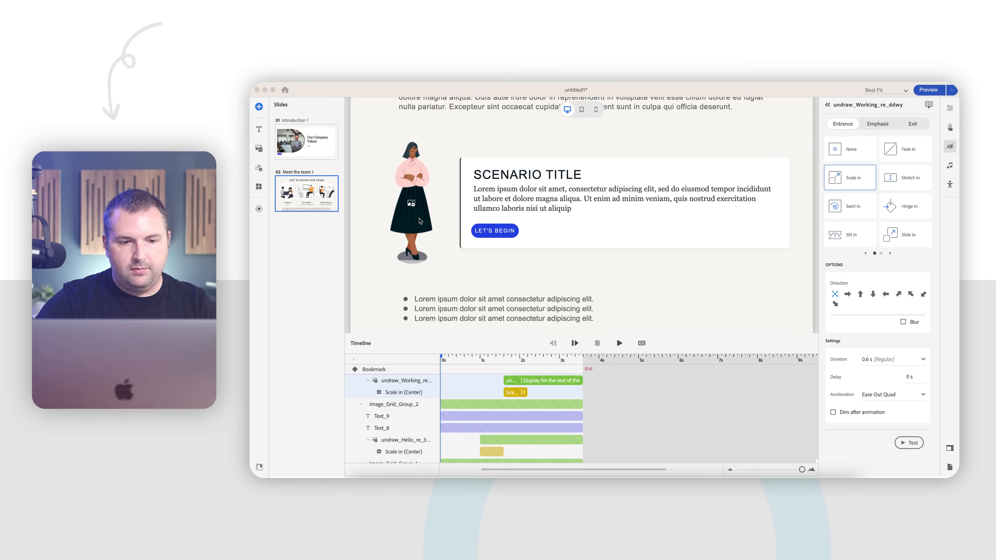
scroll(424, 228, "down", 6)
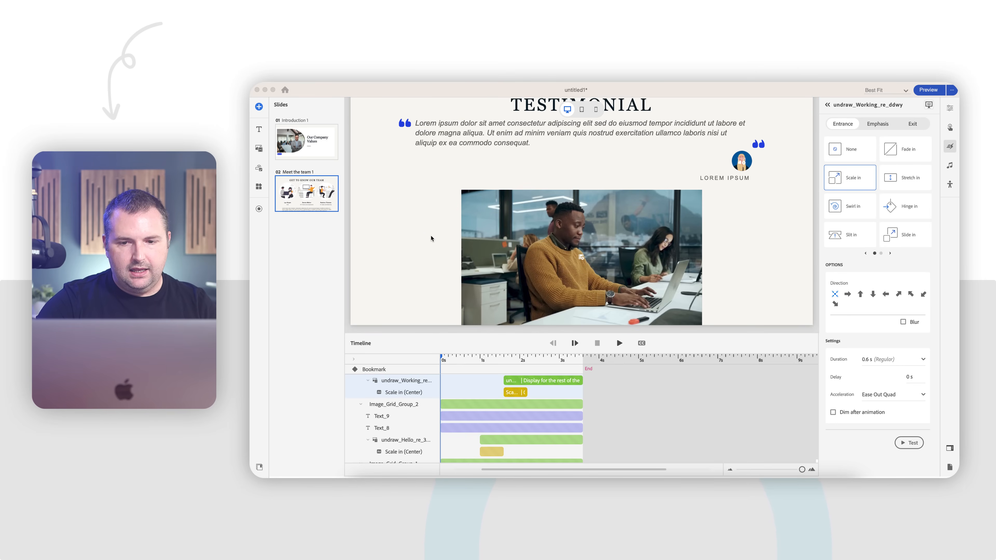
left_click(486, 248)
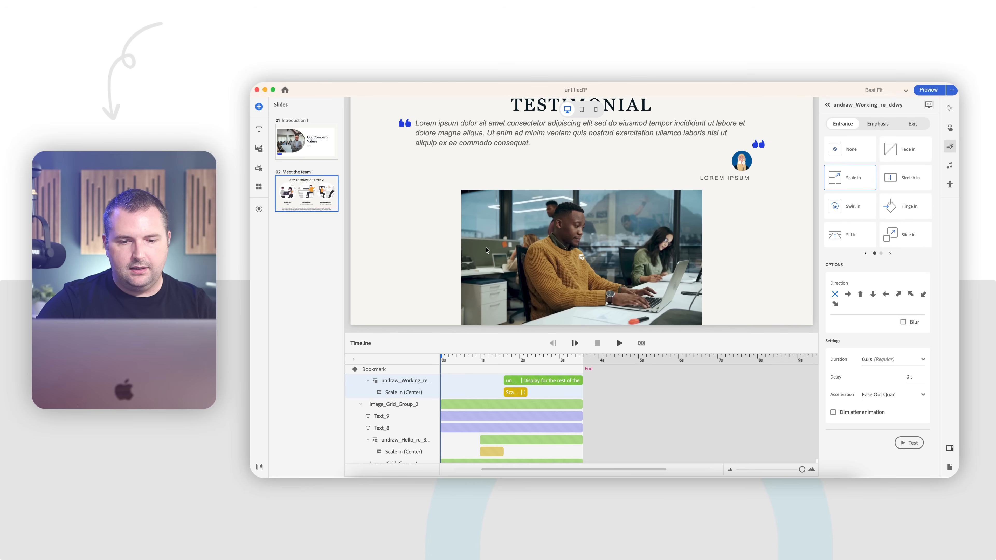
scroll(432, 247, "up", 5)
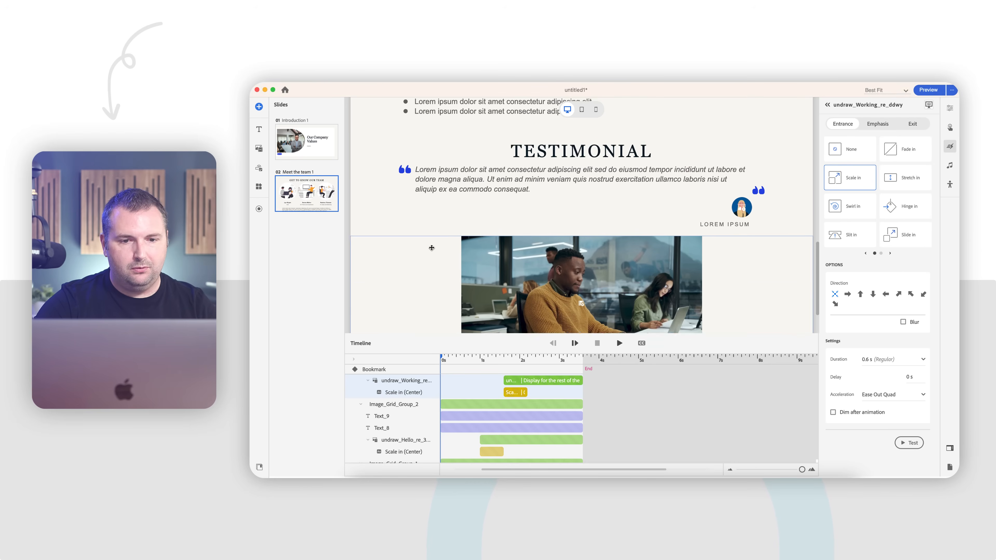
Try the Rotate in entrance animation on the scenario character and apply Roll in instead
scroll(431, 247, "up", 2)
left_click(416, 203)
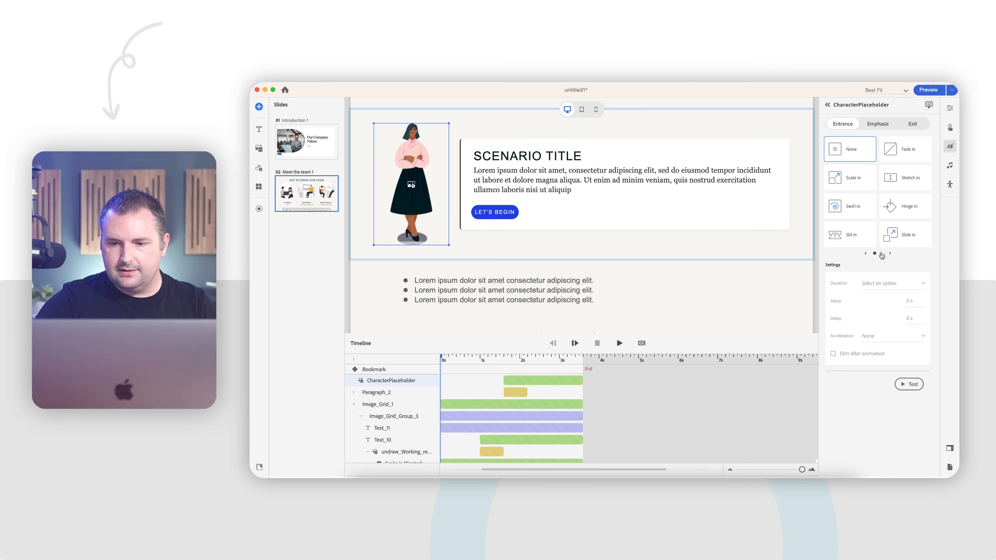
left_click(881, 254)
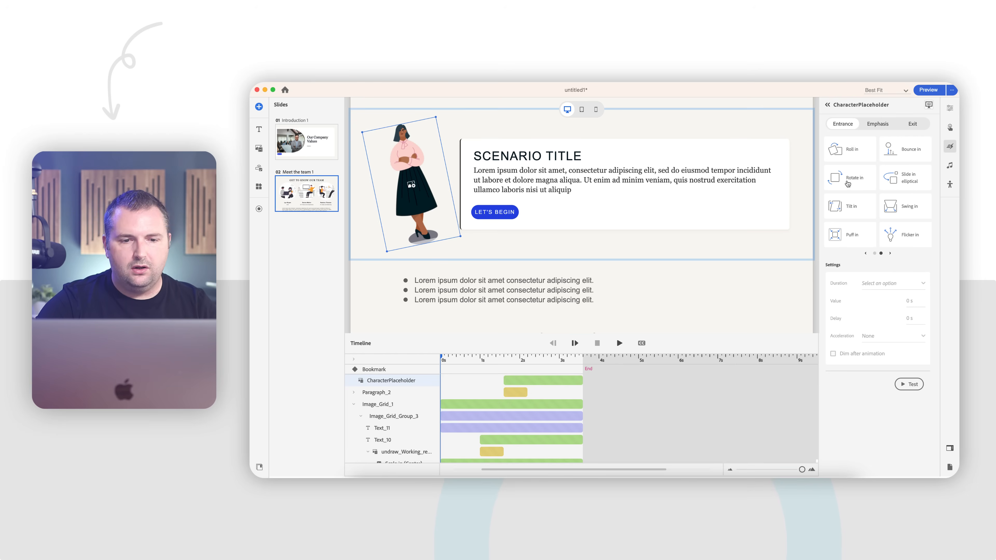
left_click(848, 184)
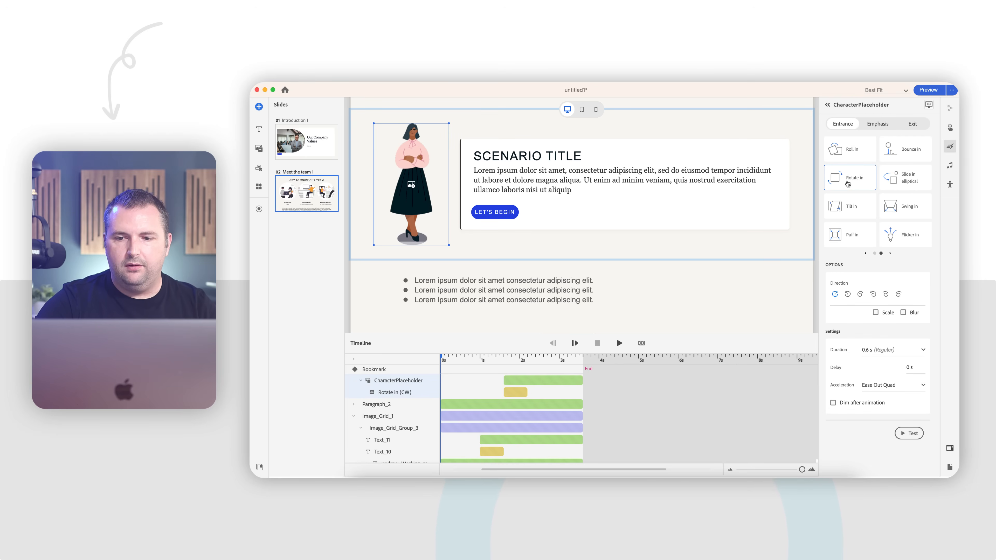
left_click(848, 157)
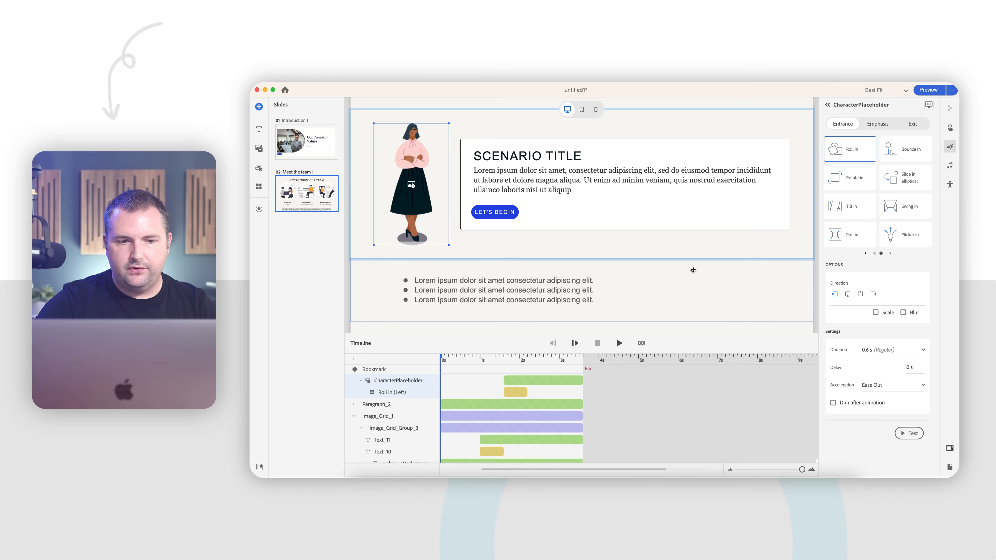
Replace the video placeholder below the testimonial with Objections.mp4 from the computer's Assets folder
scroll(608, 233, "down", 3)
scroll(608, 234, "down", 10)
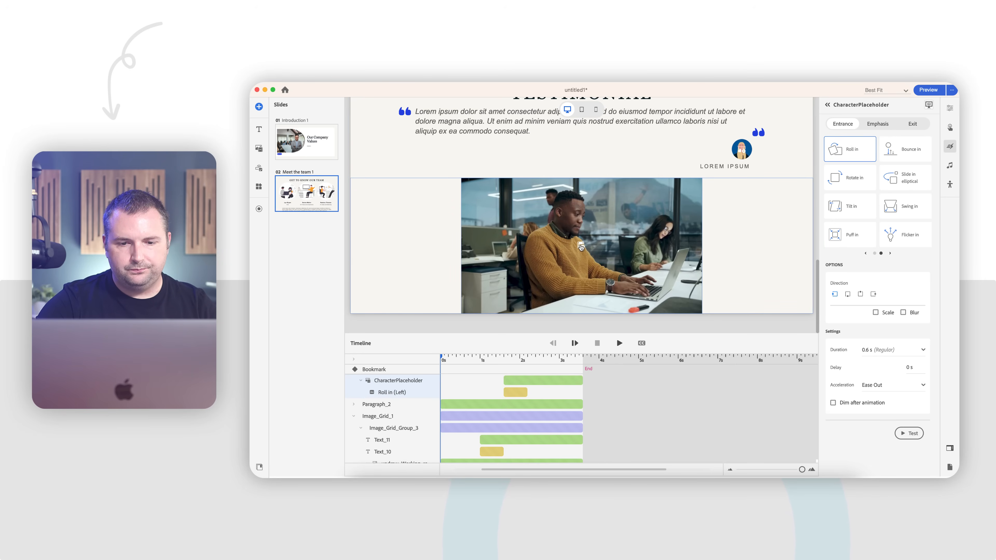
double_click(580, 246)
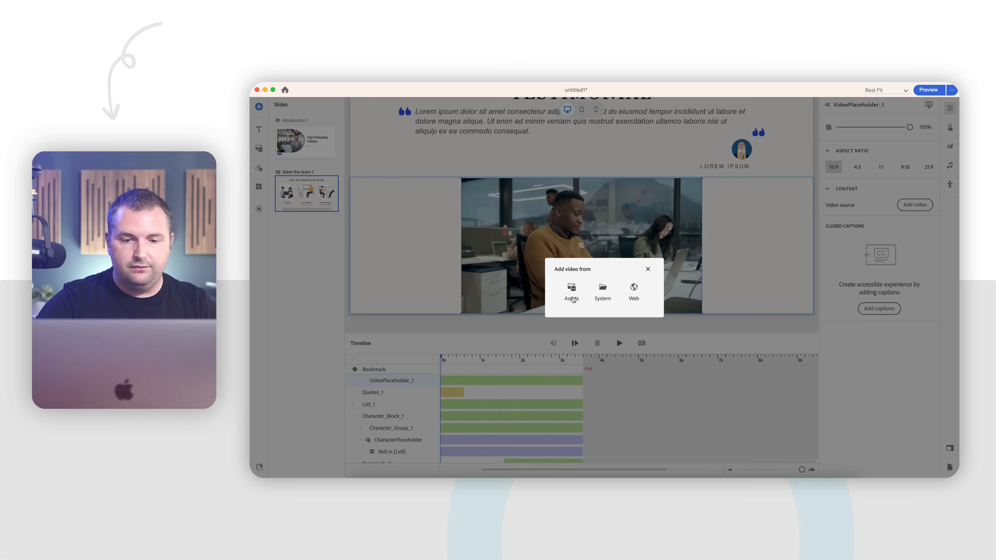
left_click(603, 290)
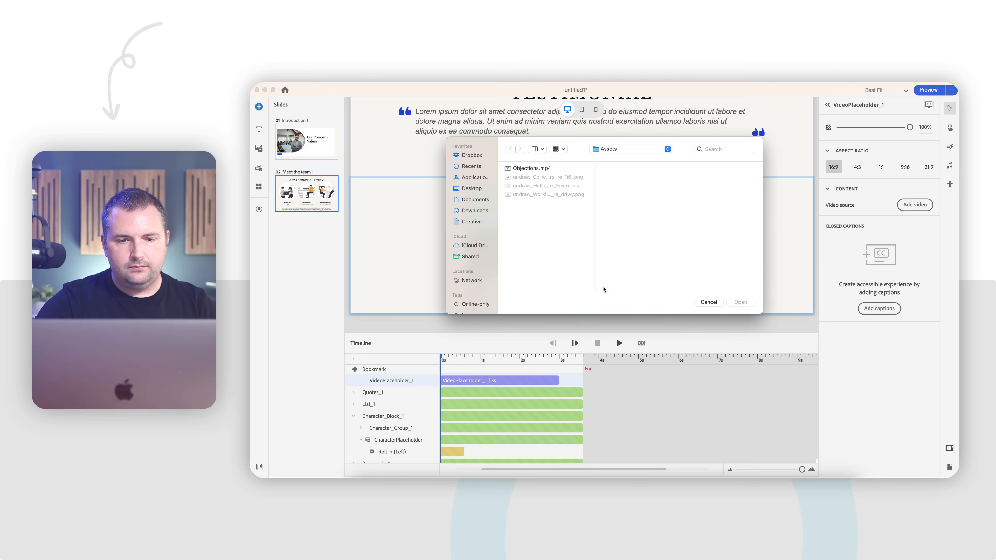
left_click(545, 169)
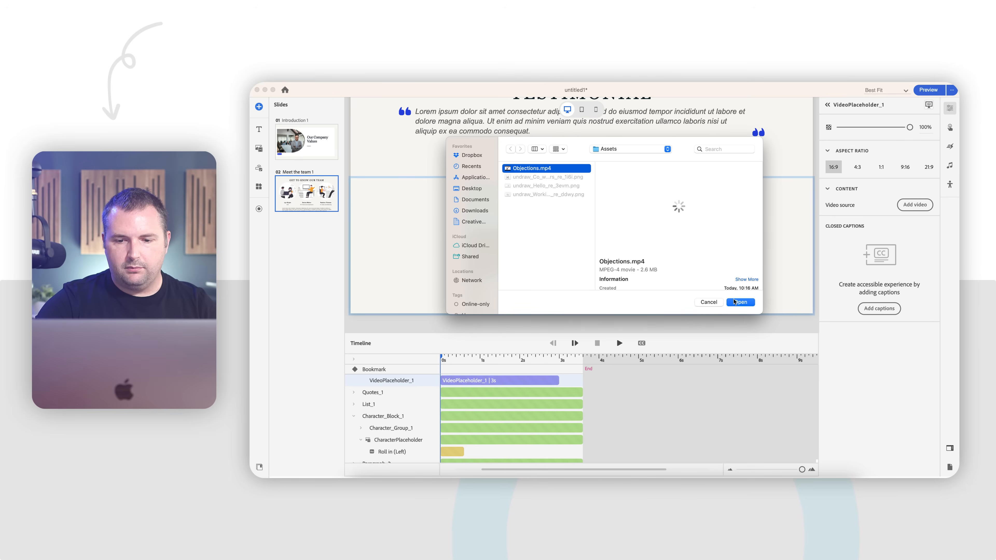
left_click(740, 302)
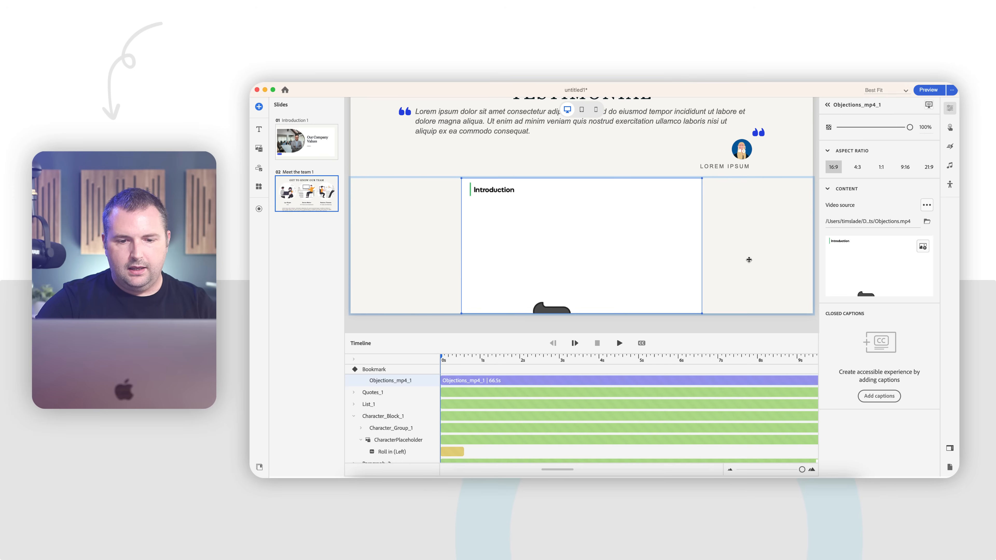
scroll(749, 259, "up", 10)
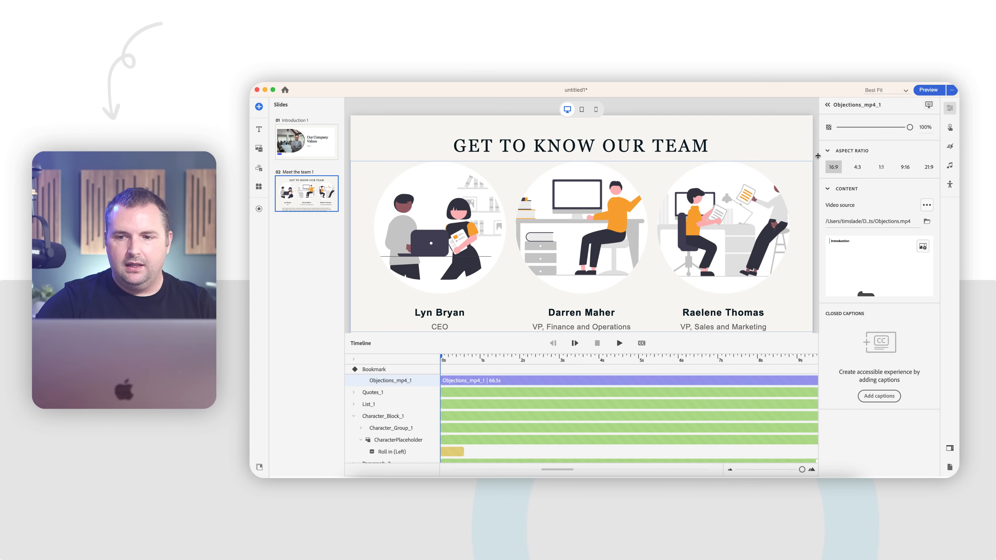
Preview the project, pause playback on the team slide and look over the scenario character and the blocks below it
left_click(927, 90)
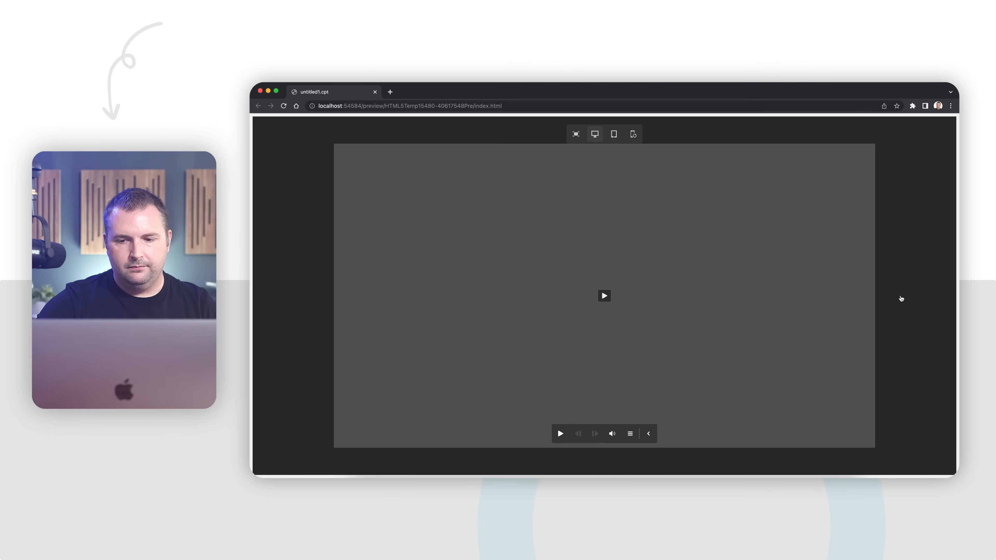
left_click(901, 300)
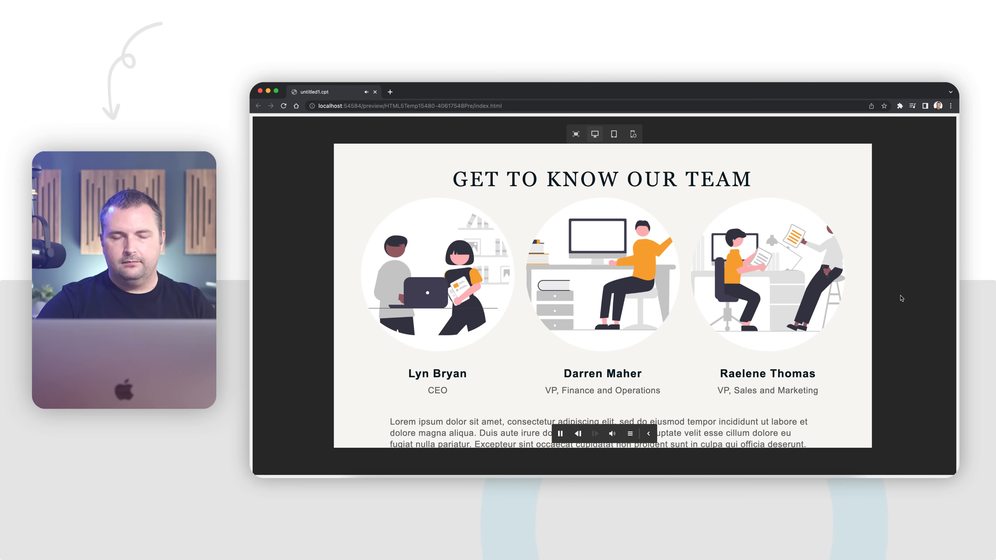
left_click(560, 434)
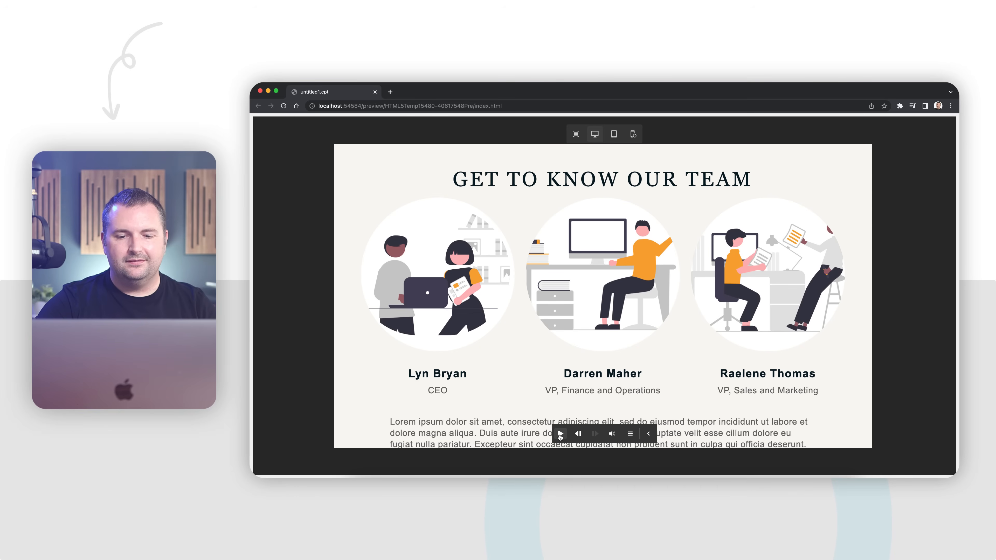
scroll(568, 341, "down", 5)
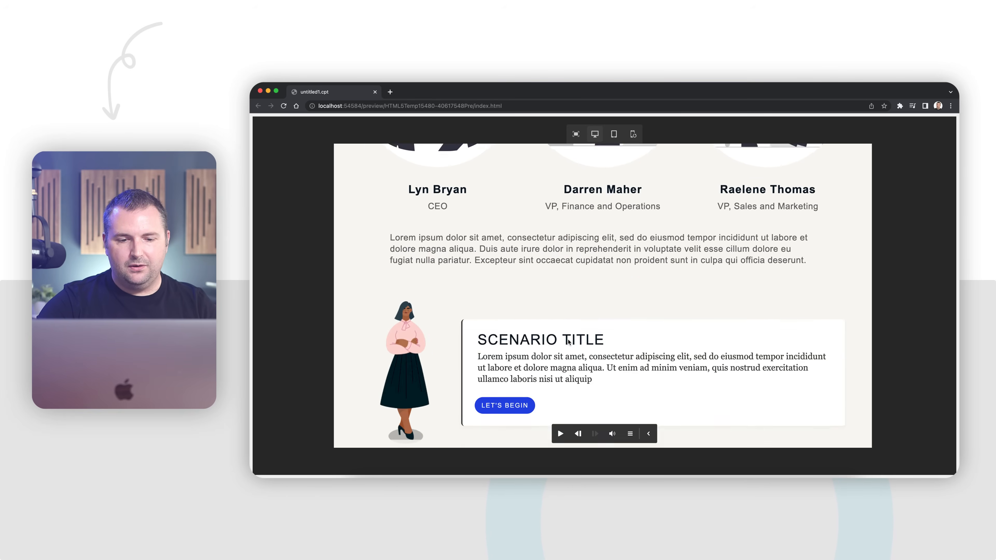
scroll(569, 342, "down", 2)
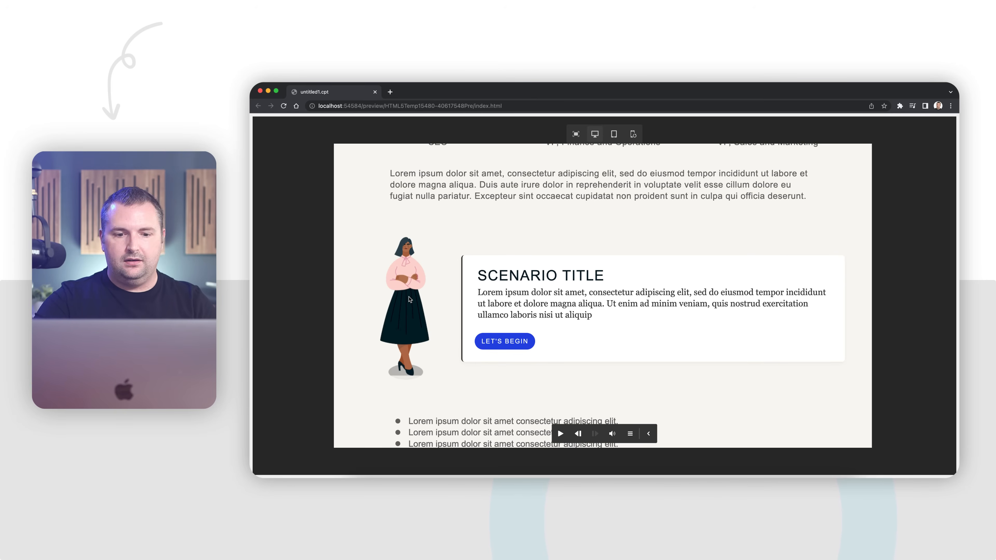
scroll(409, 299, "down", 10)
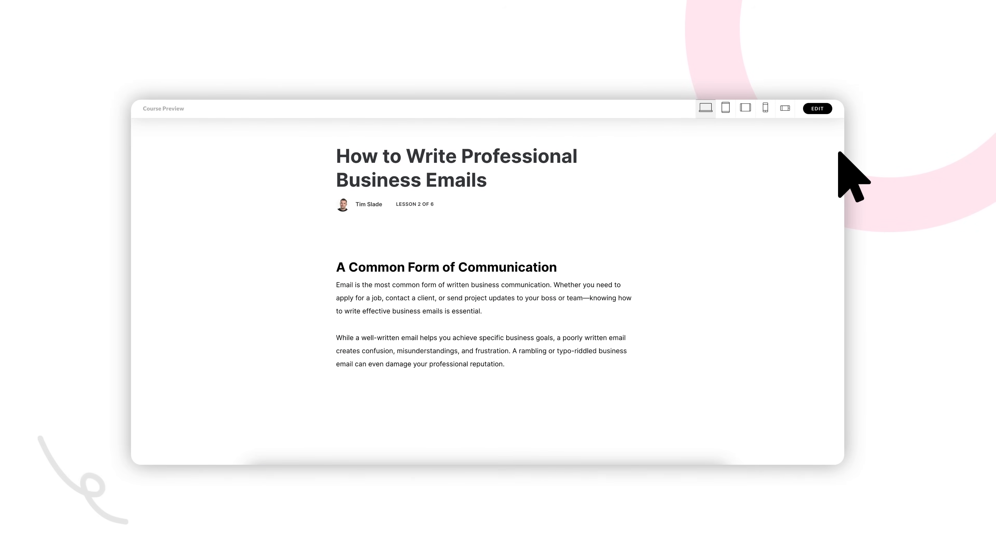
scroll(838, 154, "down", 2)
scroll(838, 157, "down", 5)
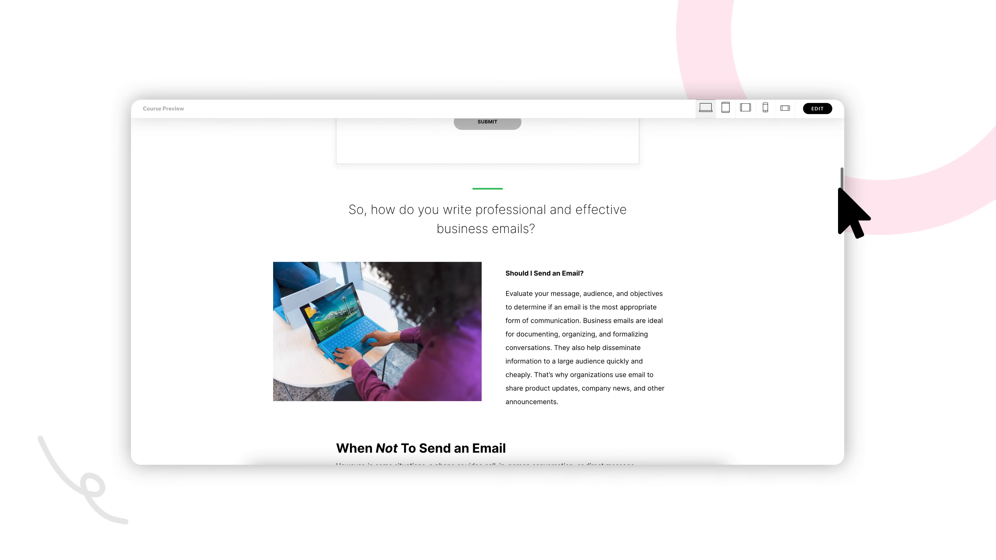
scroll(839, 196, "down", 5)
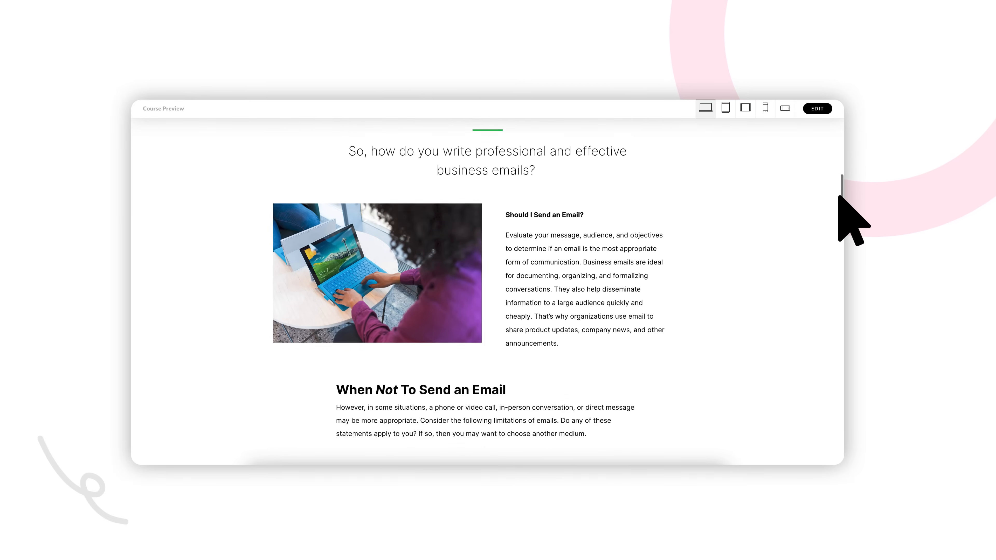
scroll(839, 233, "down", 2)
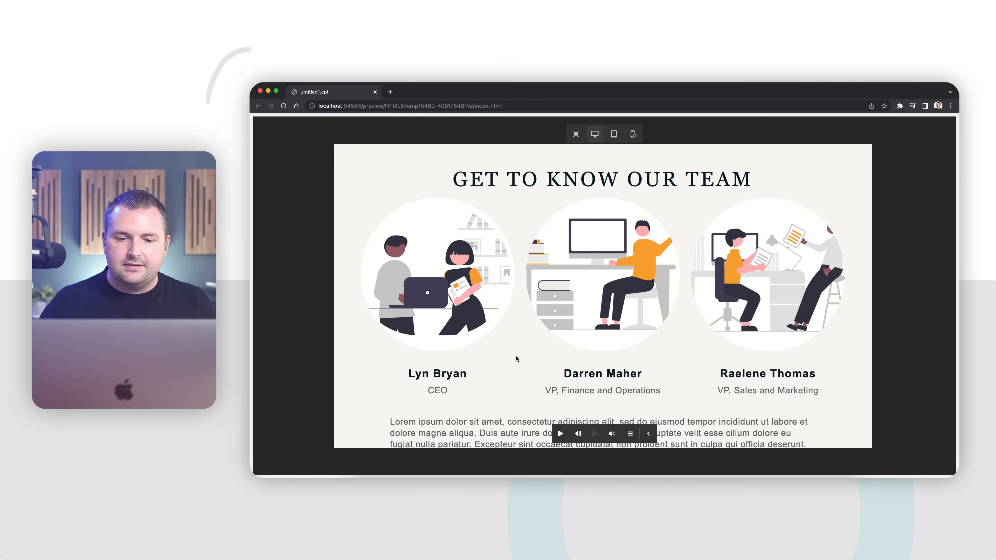
Play the previewed team slide with the video below the testimonial in view, check the blocks above it and pause playback
scroll(517, 359, "down", 10)
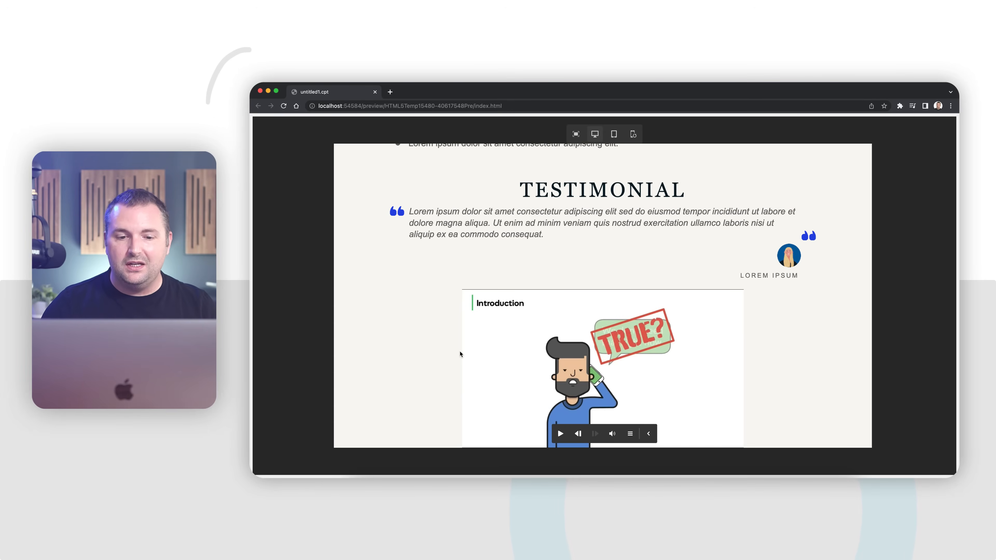
left_click(560, 434)
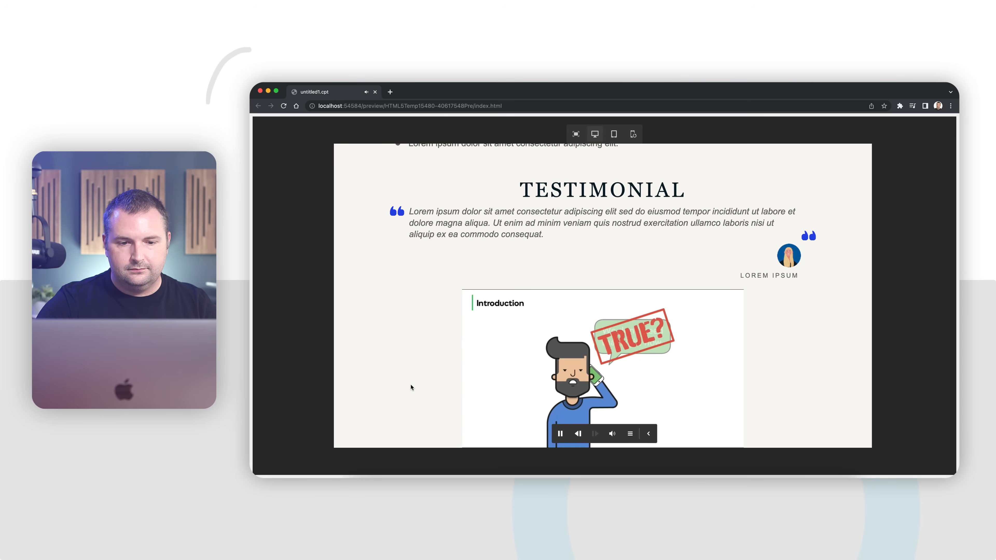
scroll(411, 388, "up", 1)
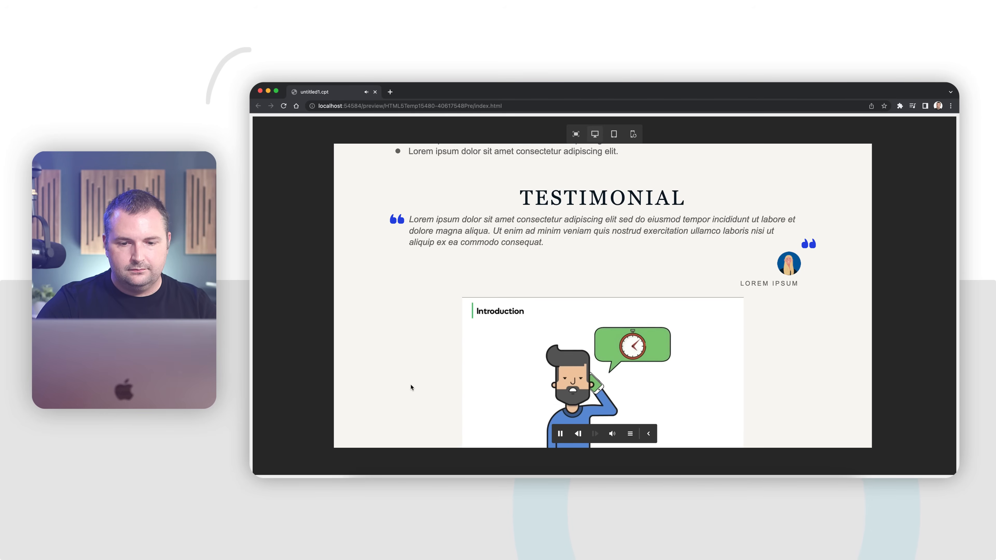
scroll(411, 387, "up", 8)
scroll(412, 387, "down", 6)
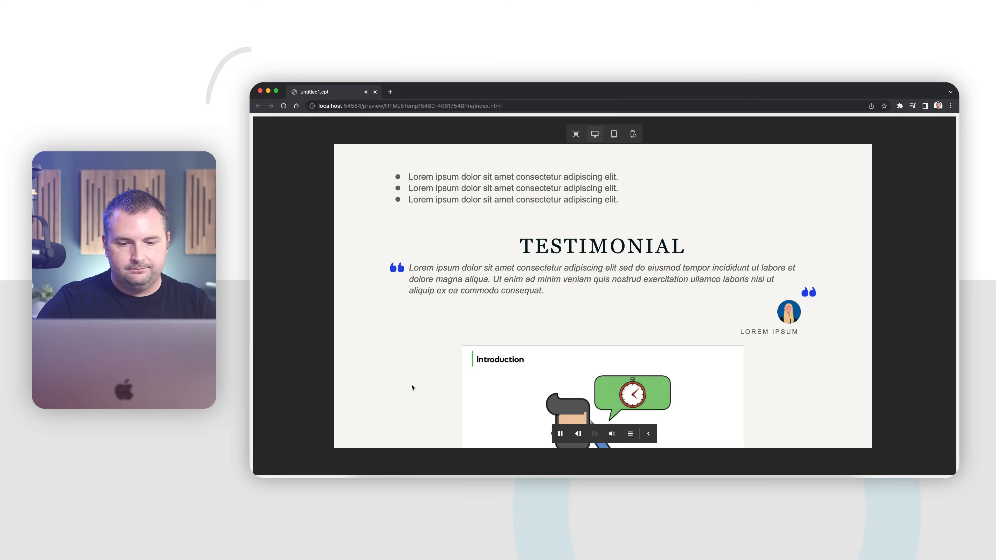
left_click(560, 433)
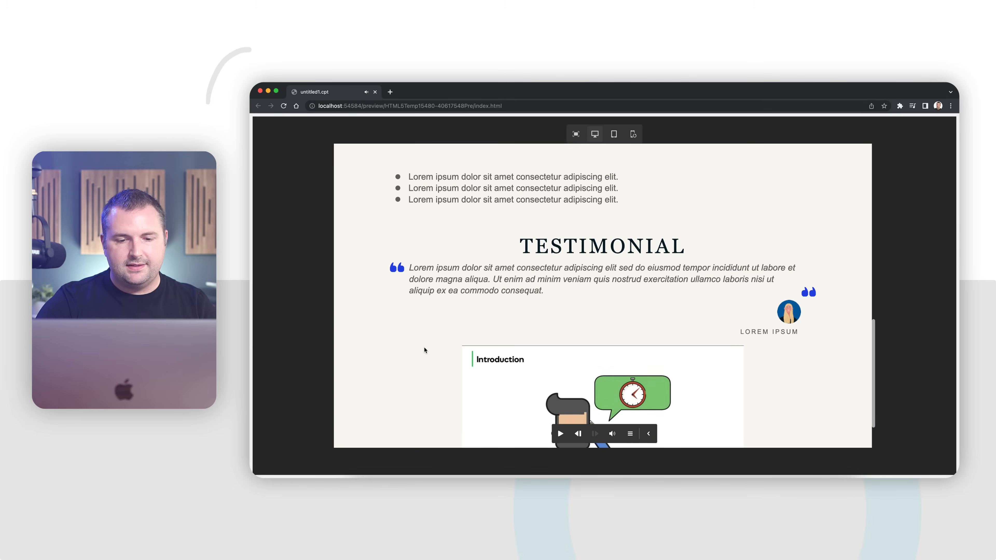
Toggle playback at the Objections video again and review the slide between the video and the team pictures
scroll(424, 350, "down", 2)
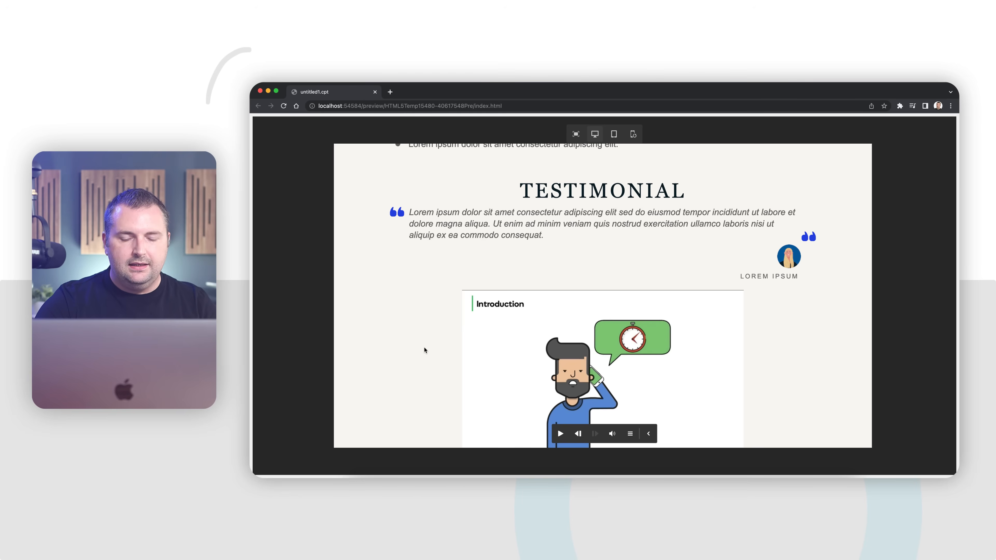
left_click(560, 434)
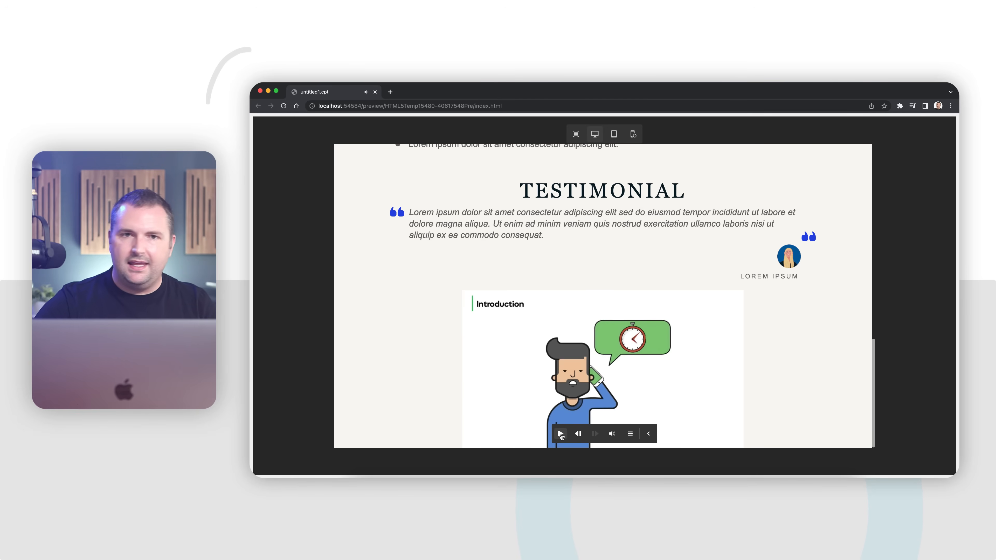
scroll(548, 372, "down", 1)
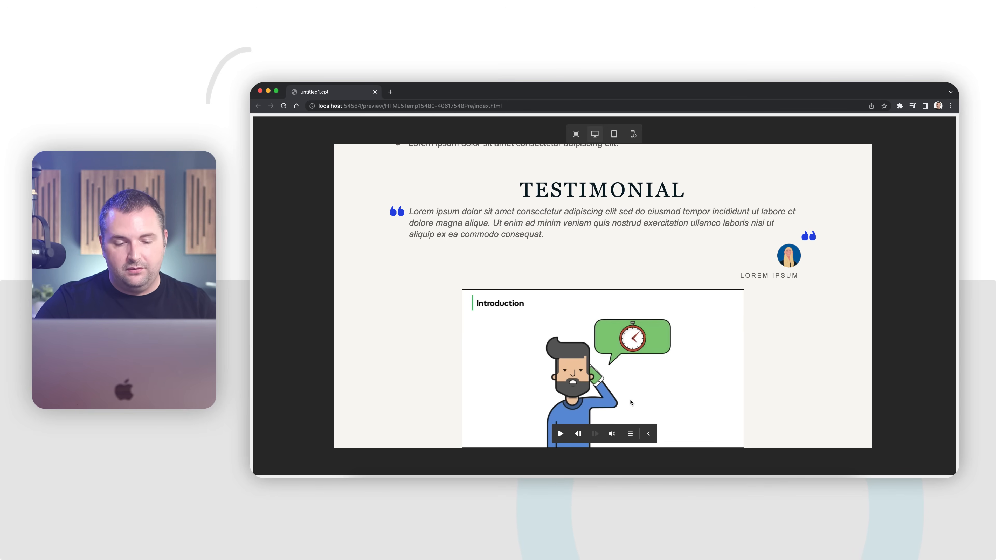
scroll(630, 402, "up", 2)
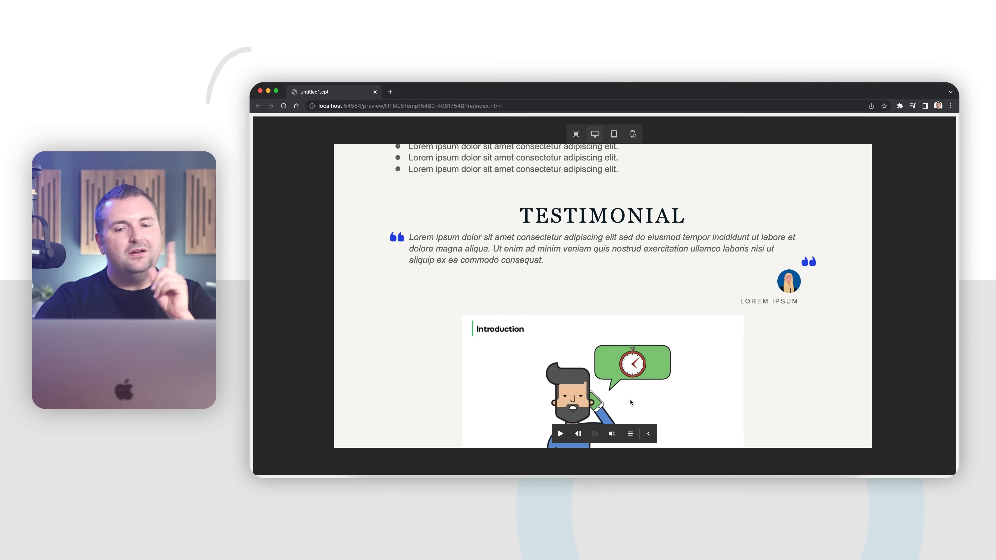
scroll(644, 318, "up", 10)
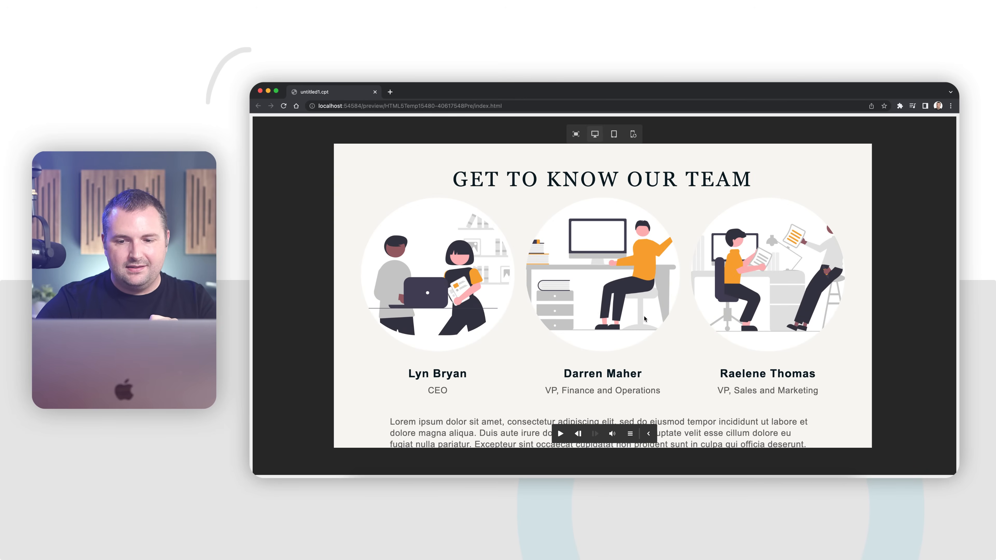
scroll(644, 318, "down", 10)
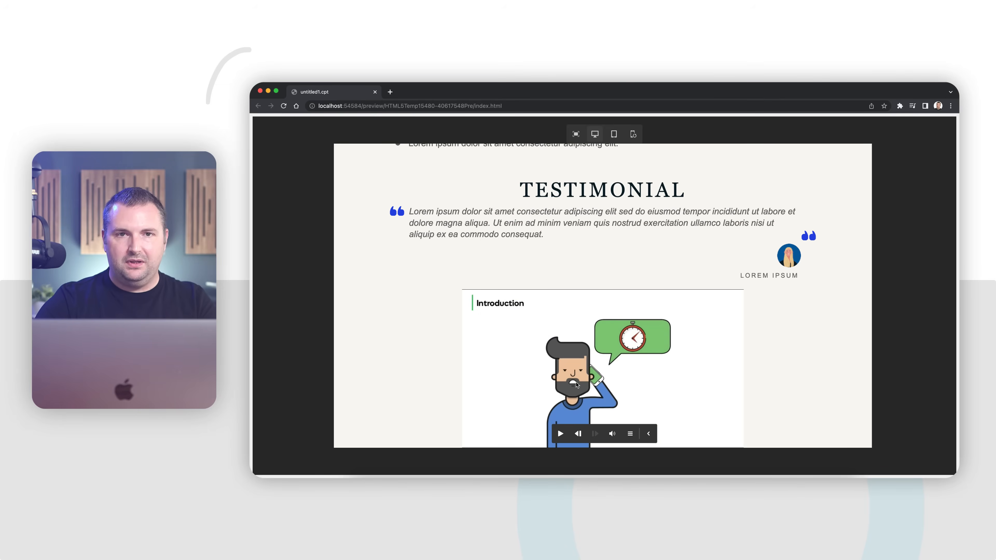
scroll(576, 385, "up", 10)
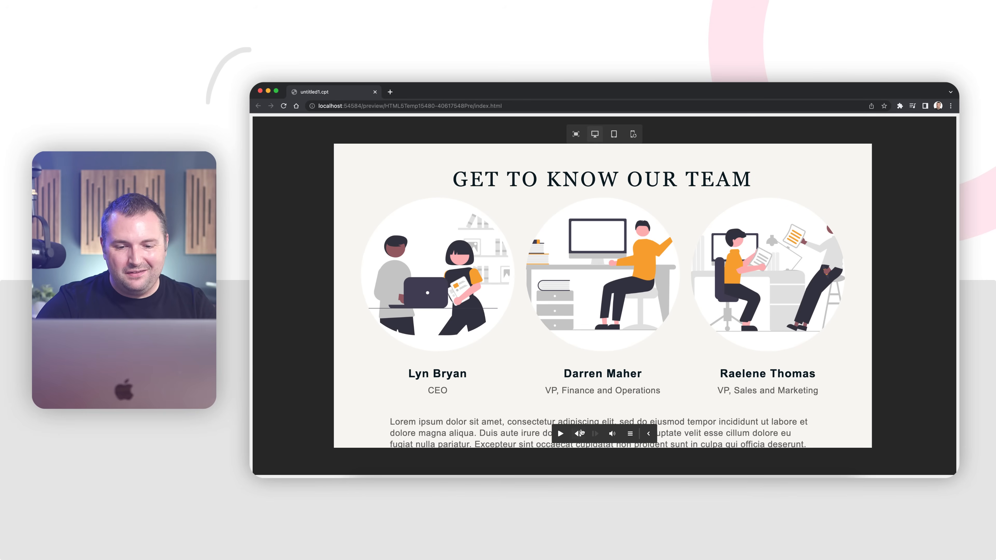
Go back to the introduction slide in the preview, return to the team slide and close the preview
left_click(578, 433)
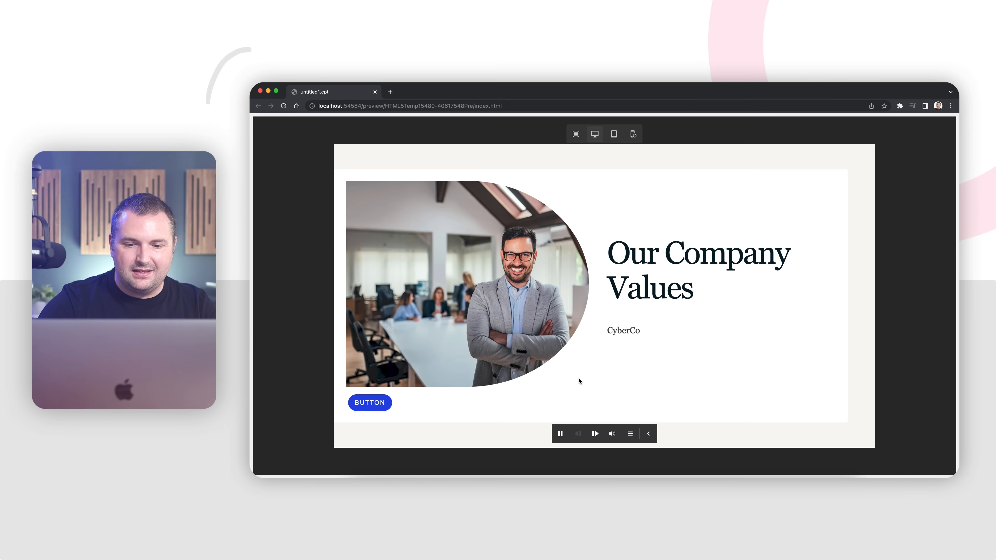
left_click(595, 433)
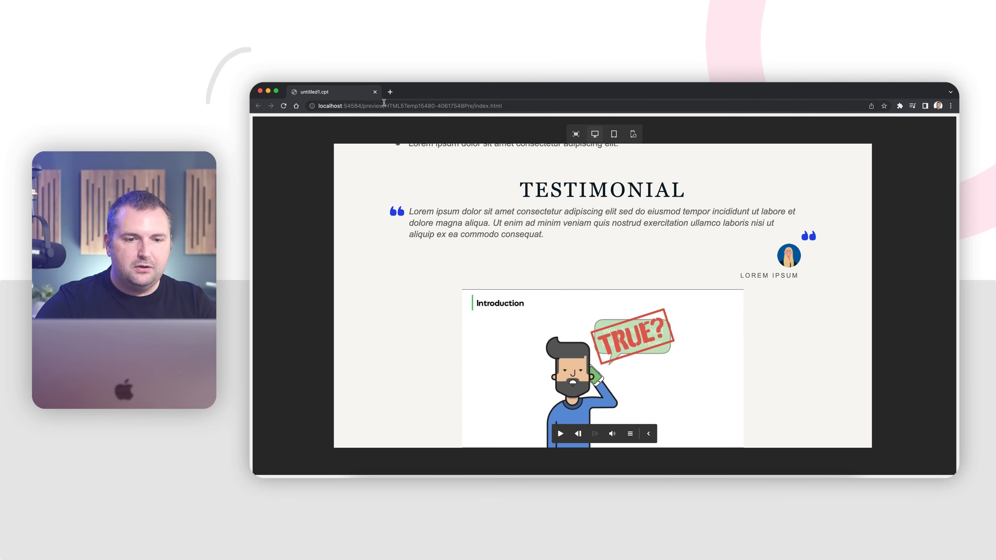
left_click(375, 92)
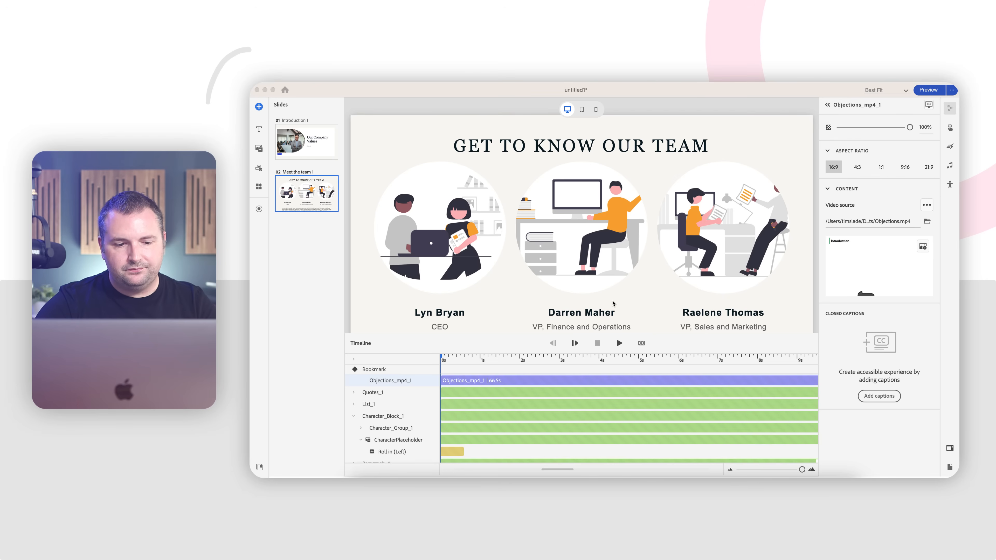
Collapse the timeline and increase the heights of the list and testimonial blocks to give them more space
left_click(367, 344)
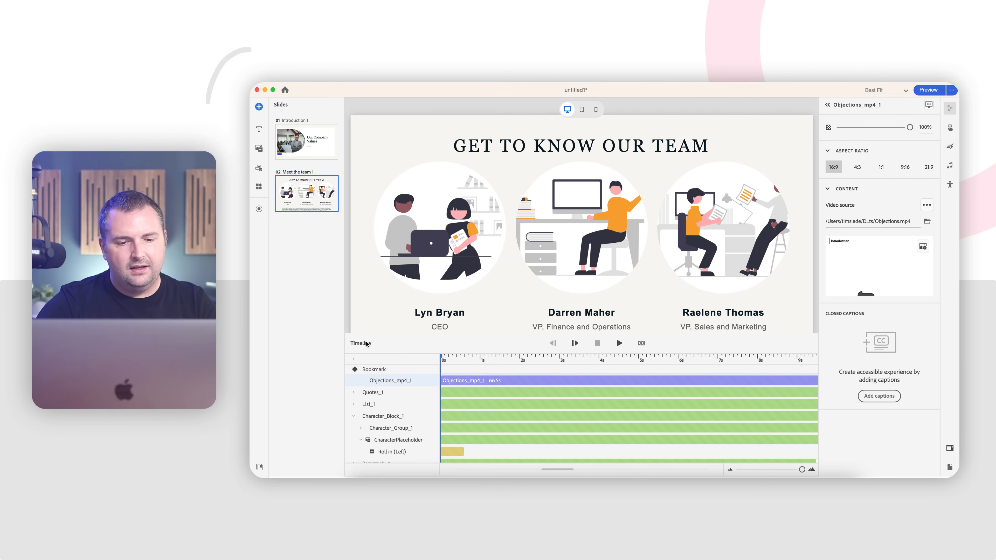
left_click(363, 343)
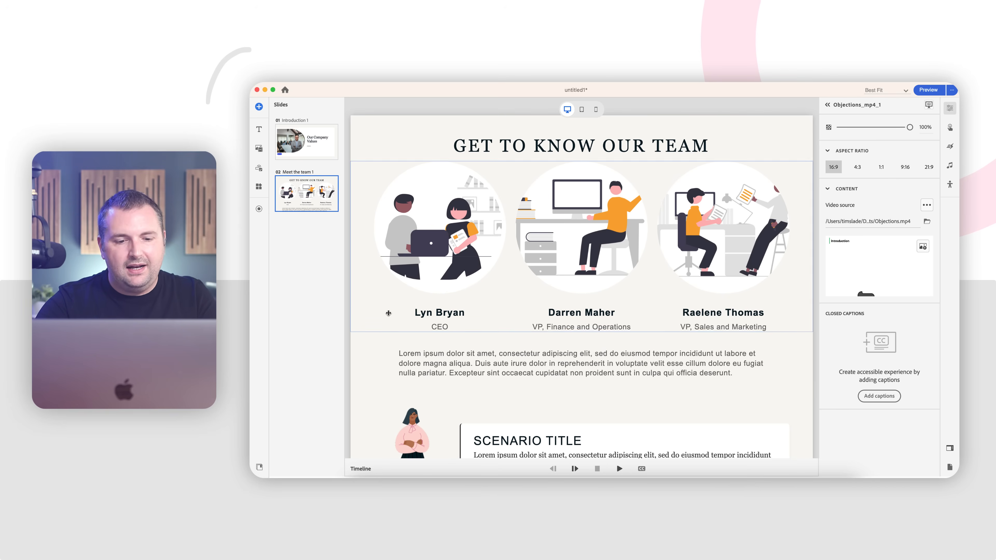
scroll(415, 349, "down", 4)
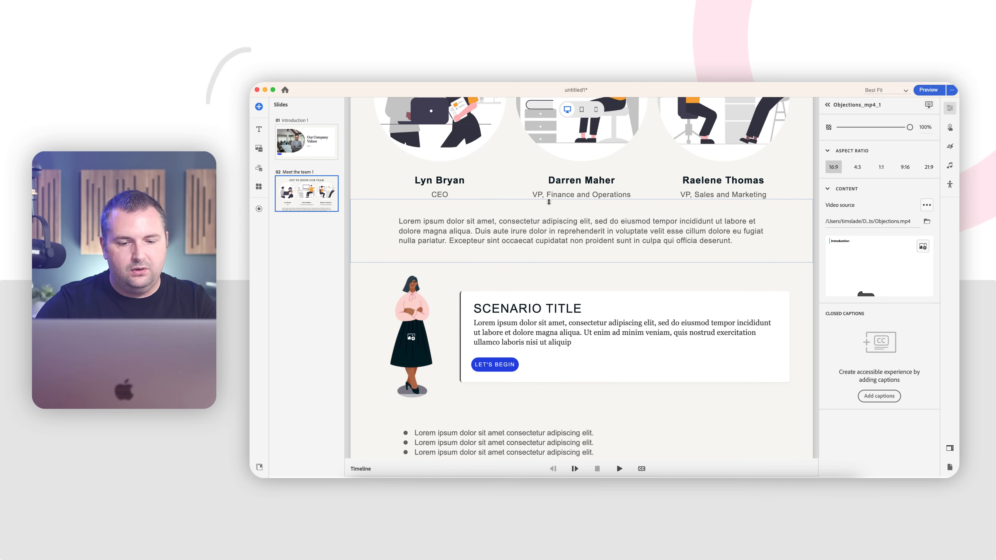
scroll(549, 201, "down", 3)
scroll(549, 202, "down", 4)
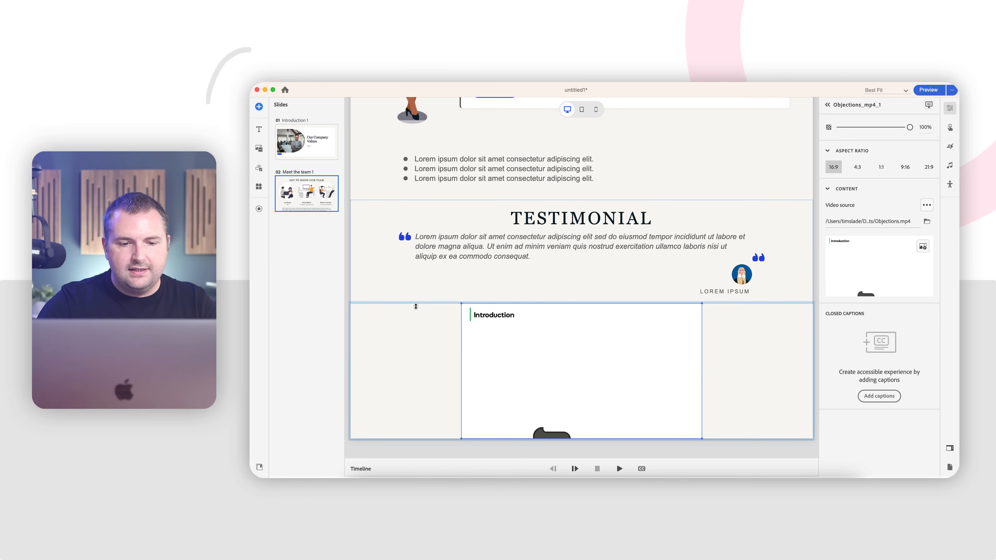
left_click_drag(416, 306, 411, 239)
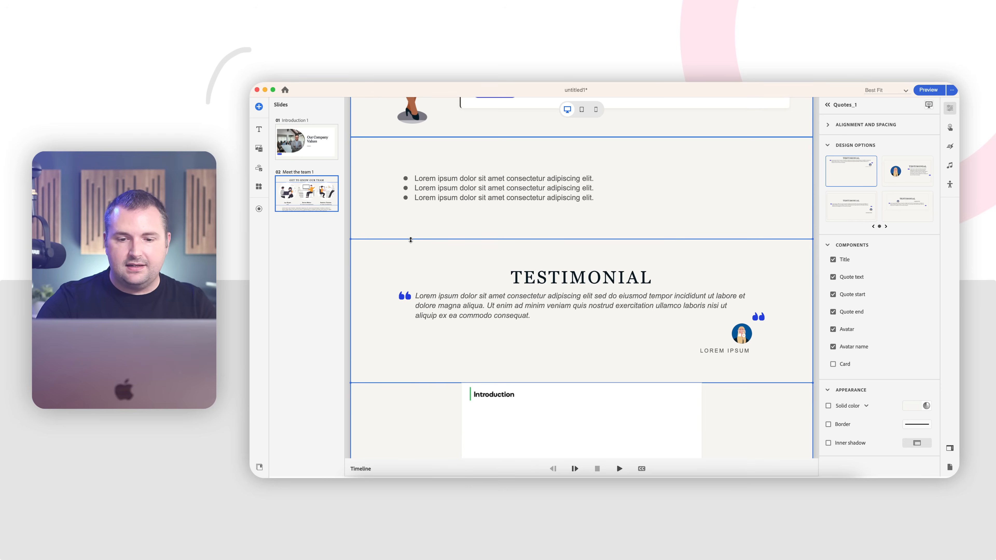
Increase the height of the scenario block above the bulleted list
scroll(410, 240, "up", 3)
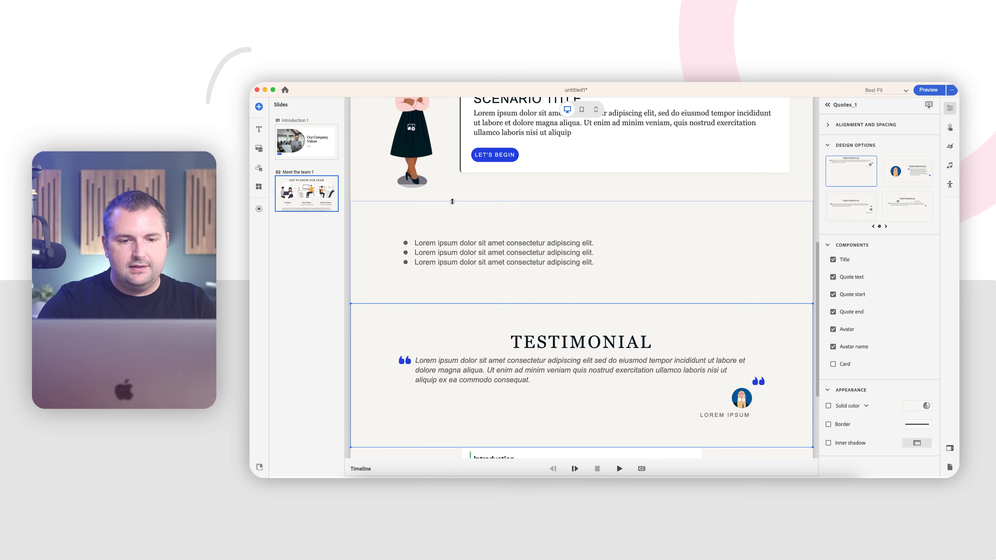
left_click(452, 202)
scroll(453, 205, "up", 2)
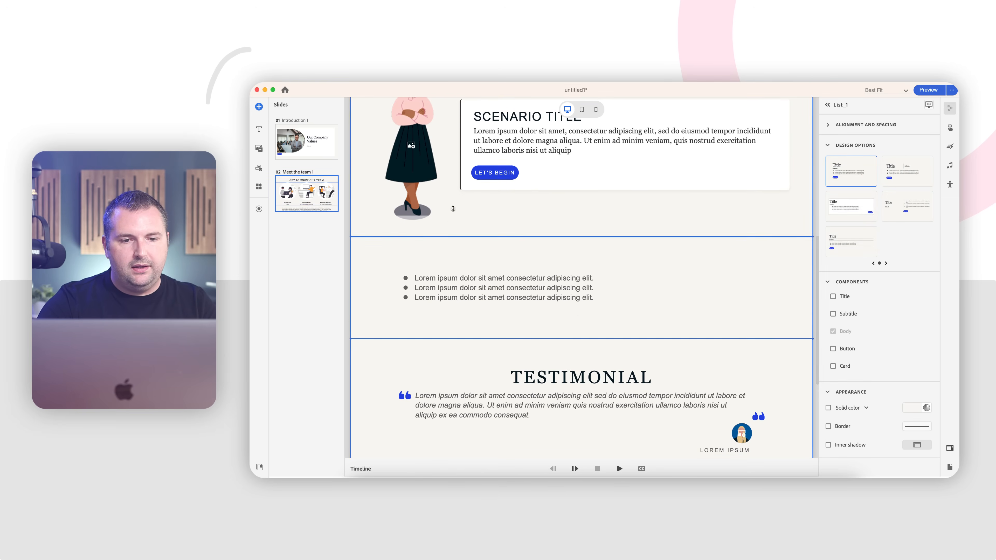
scroll(630, 299, "up", 3)
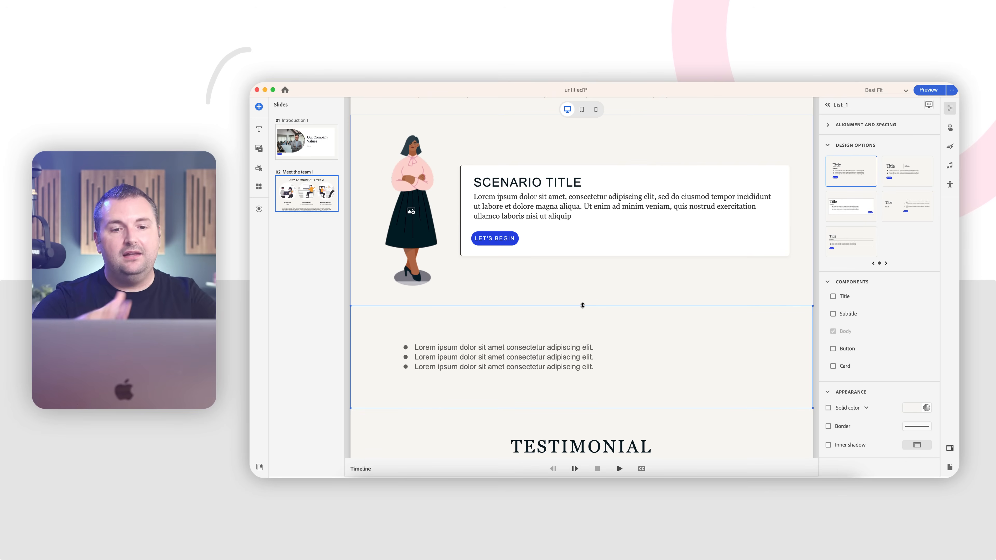
Review the spacing of the lower blocks and select the image grid block with the three team pictures
scroll(583, 305, "down", 5)
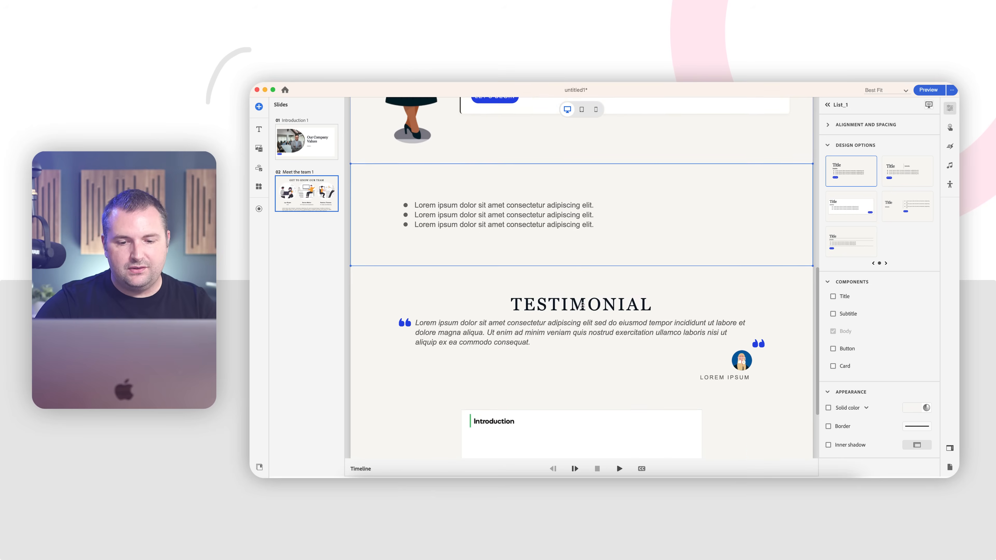
scroll(583, 305, "up", 10)
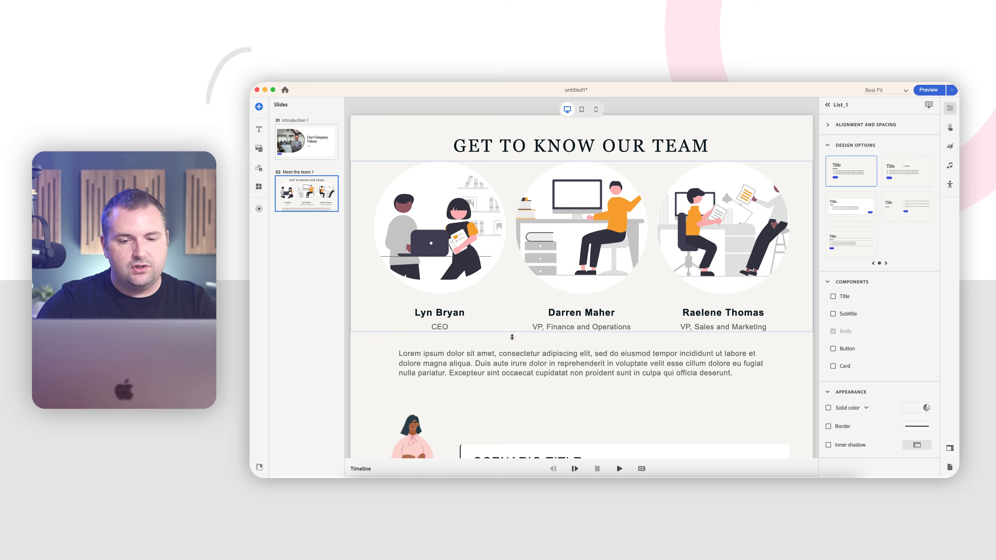
left_click(512, 331)
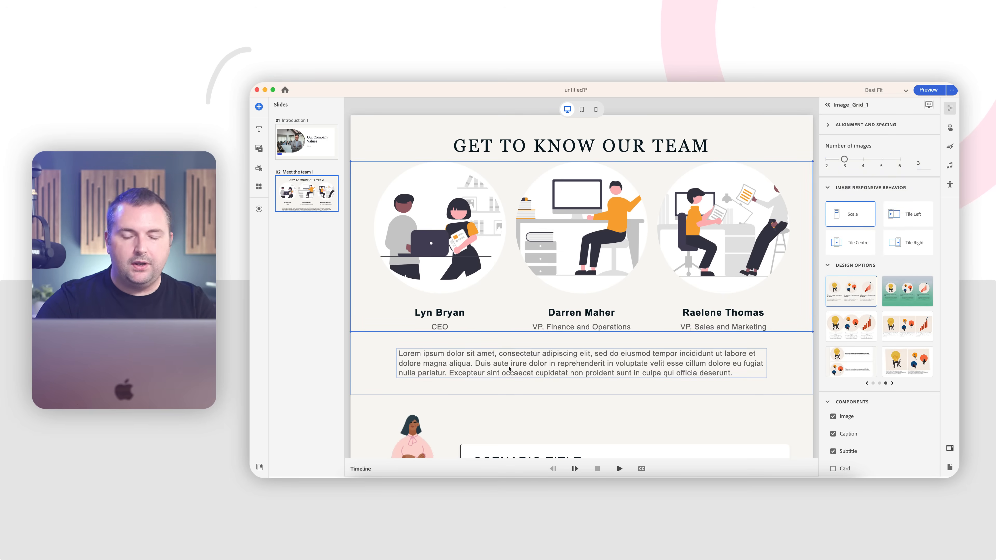
Add a blank slide after the team slide and insert a Timeline widget on it
left_click(260, 106)
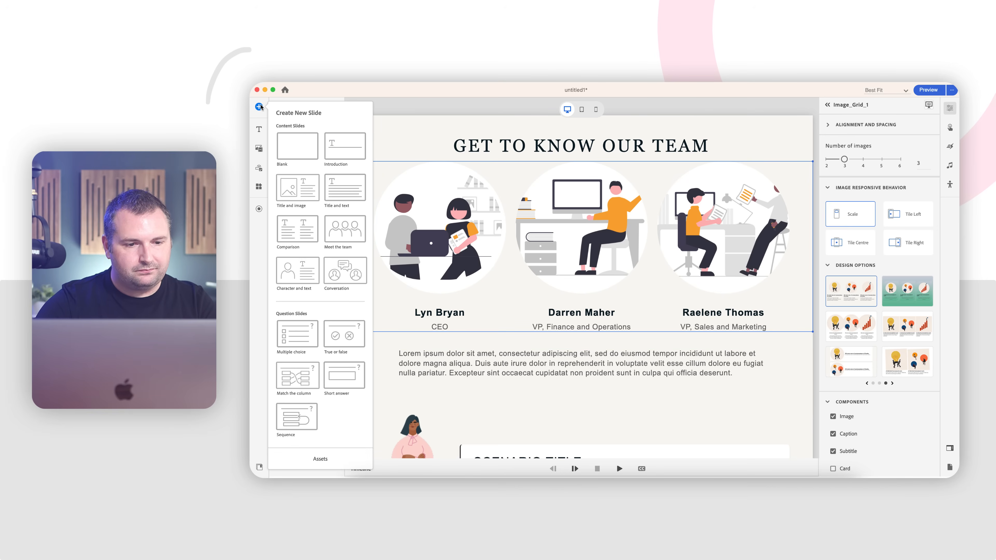
left_click(295, 144)
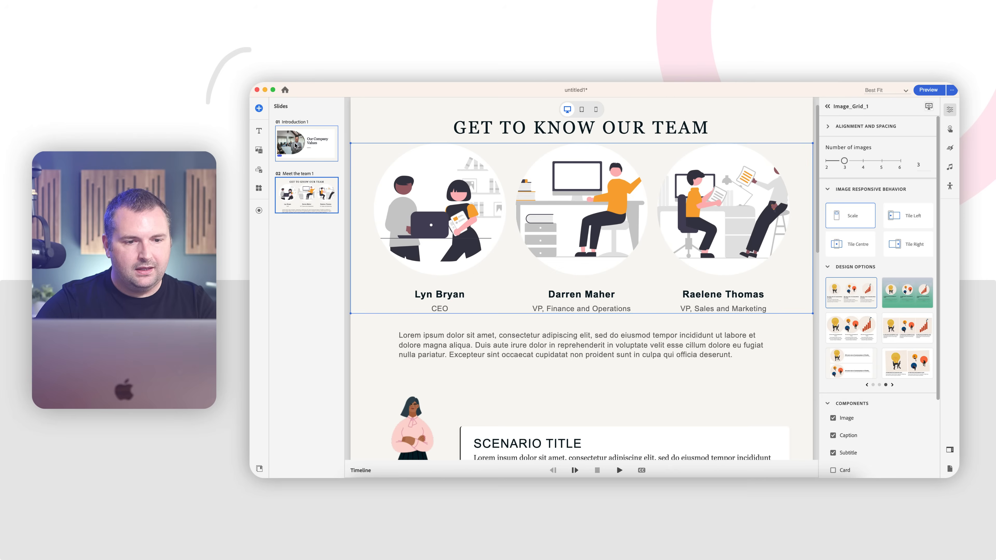
left_click(259, 188)
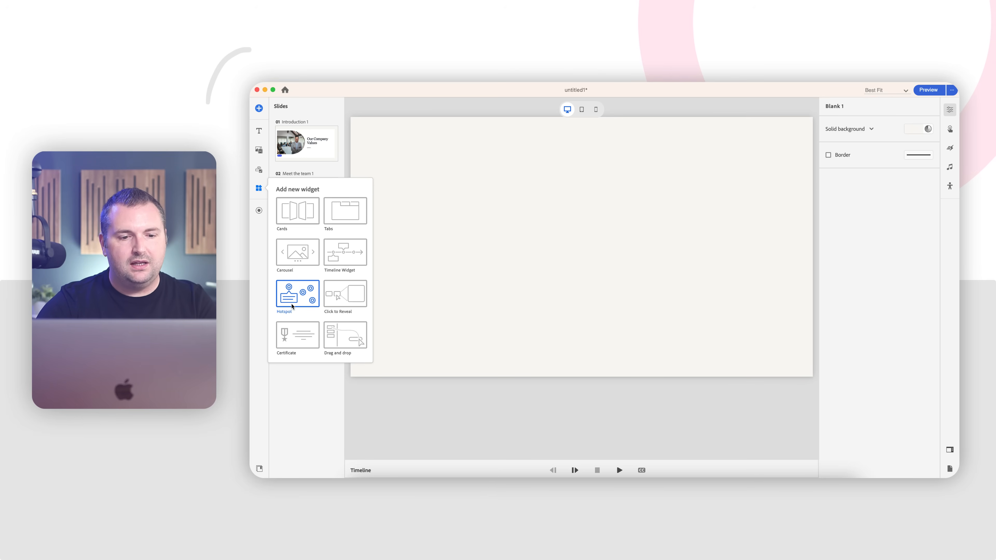
left_click(338, 256)
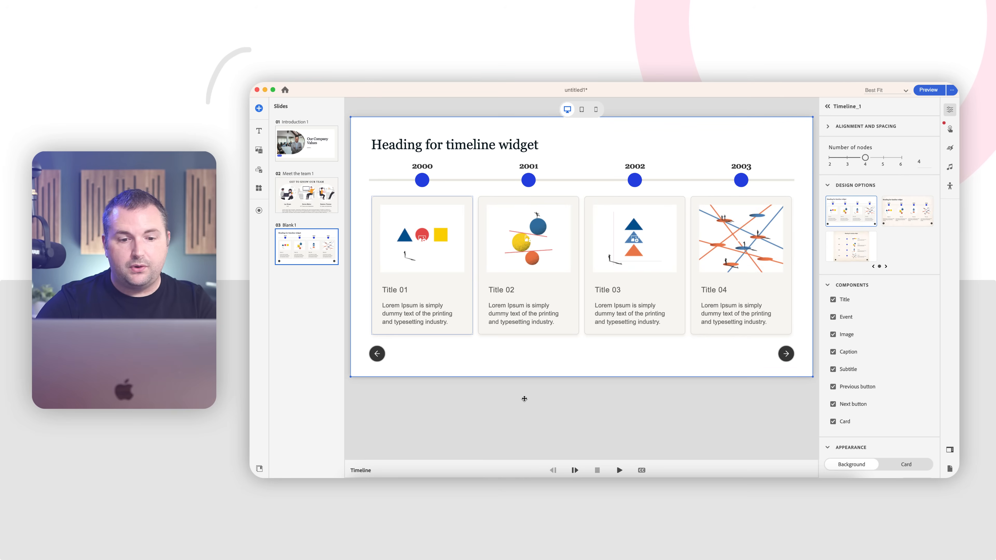
Try the circular-image horizontal design and the vertical design on the timeline widget, and restore the horizontal card design
left_click(911, 214)
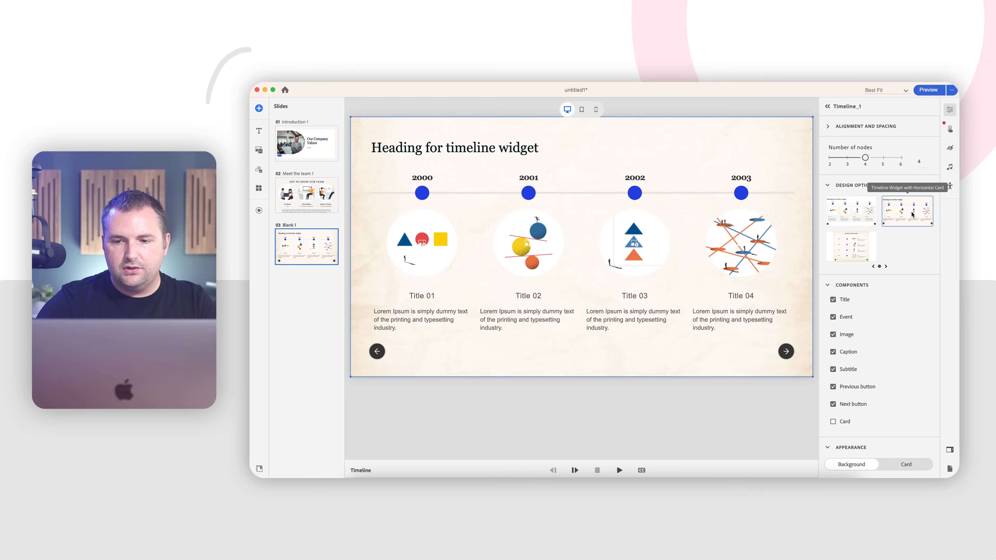
left_click(850, 257)
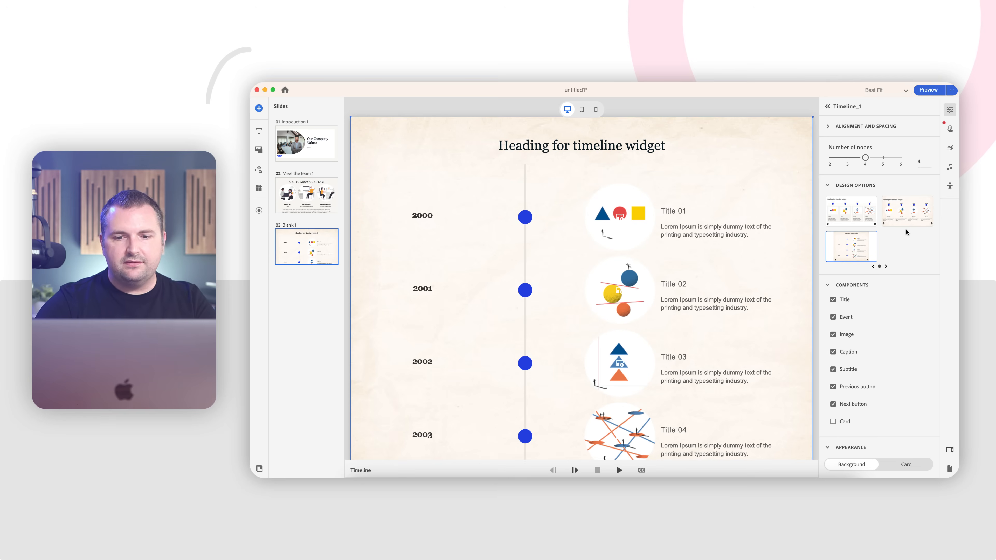
scroll(714, 293, "down", 3)
scroll(713, 294, "up", 3)
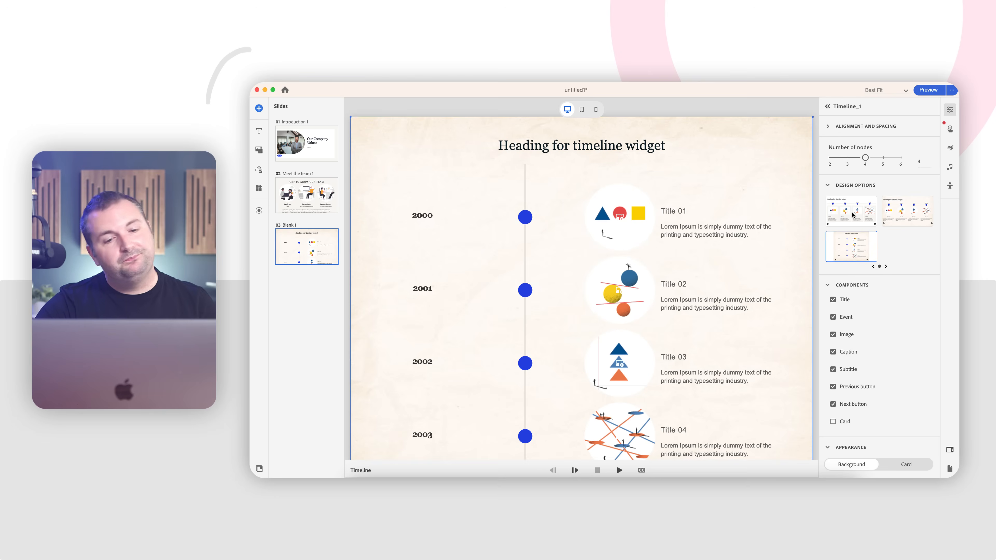
left_click(853, 214)
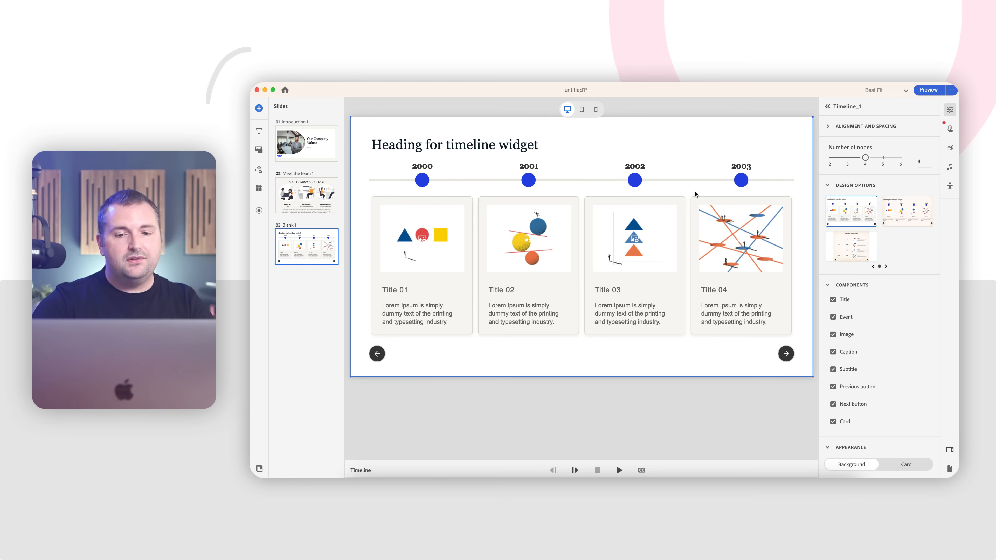
Inspect the first card's image and body text, and switch the timeline widget's Title component off and on again
left_click(412, 247)
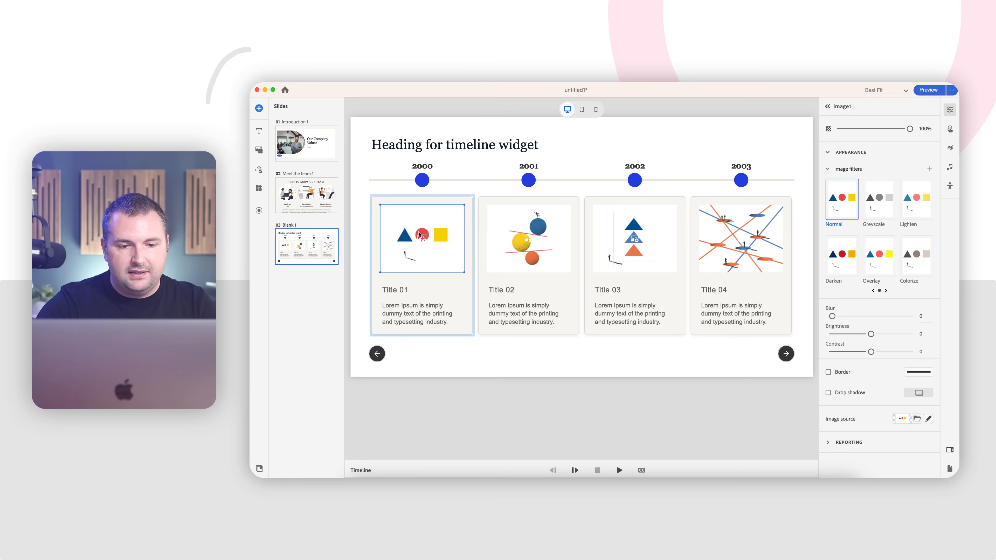
left_click(414, 312)
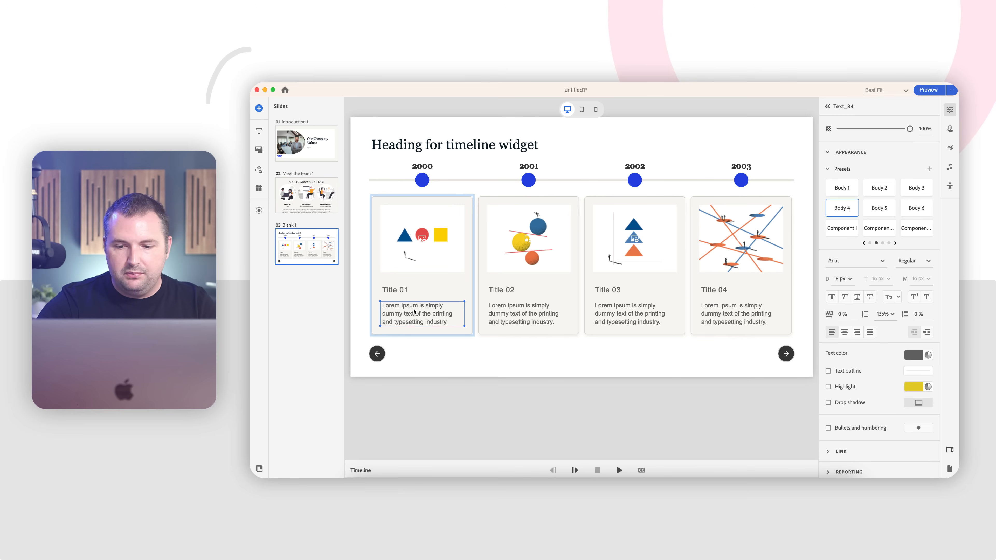
left_click(742, 119)
left_click(833, 300)
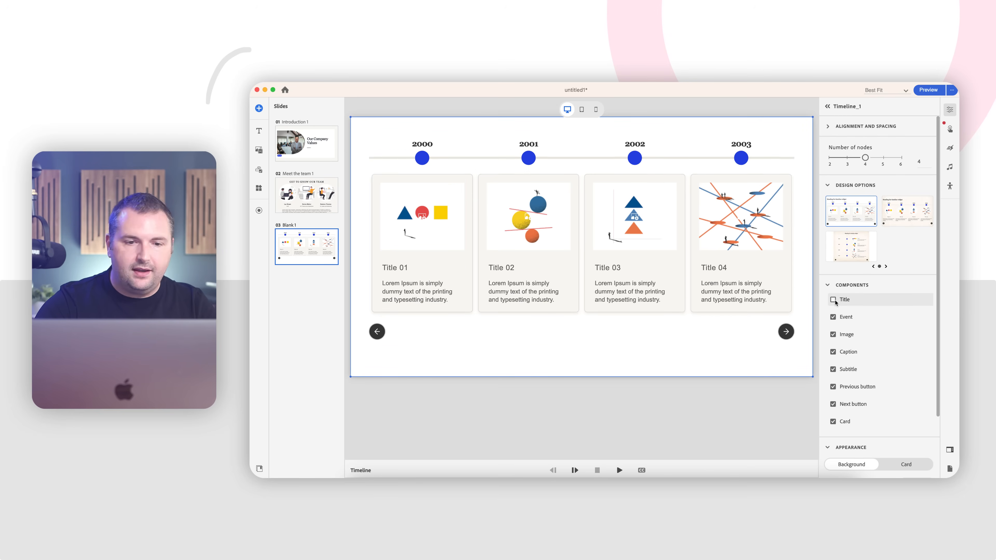
left_click(834, 301)
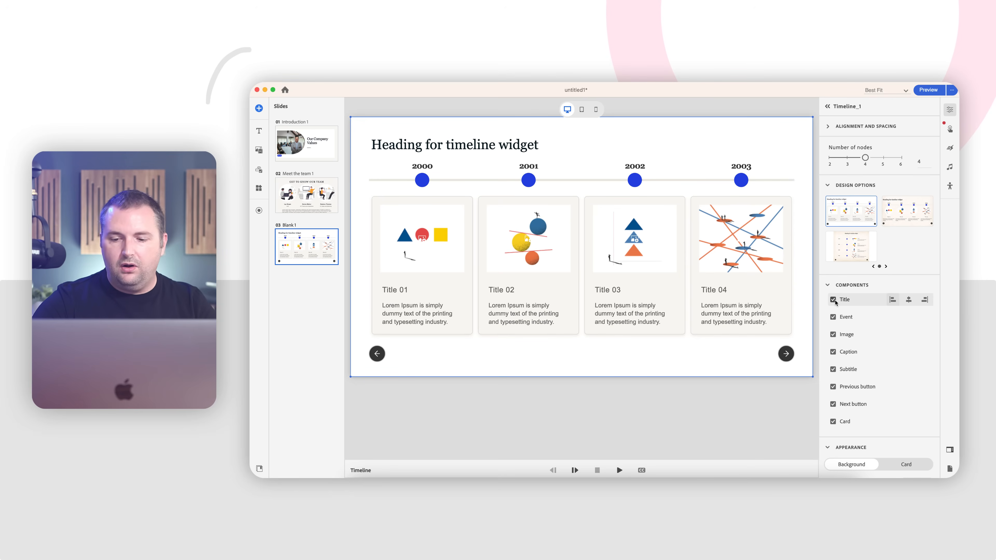
Try a light grey solid background on the timeline widget and restore the white background
scroll(852, 353, "down", 4)
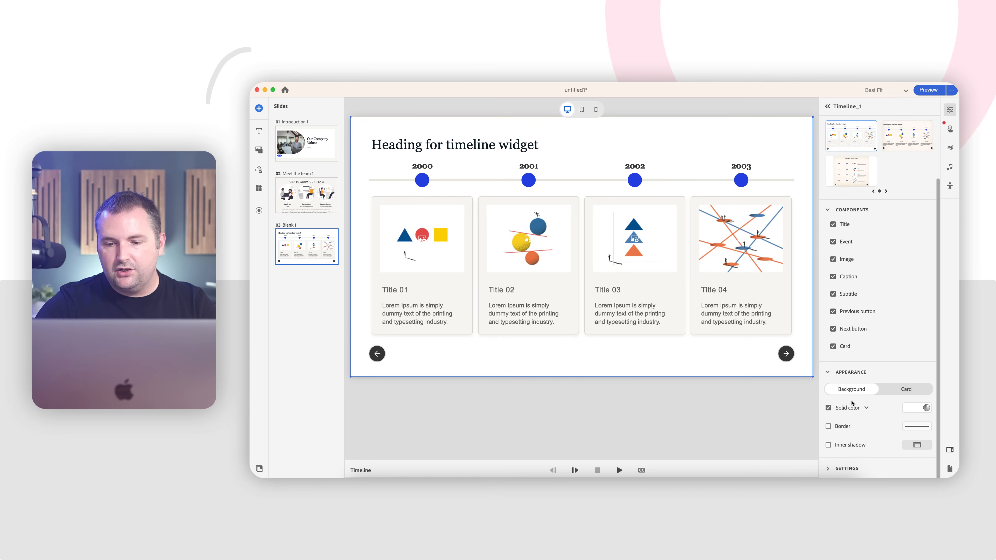
left_click(911, 409)
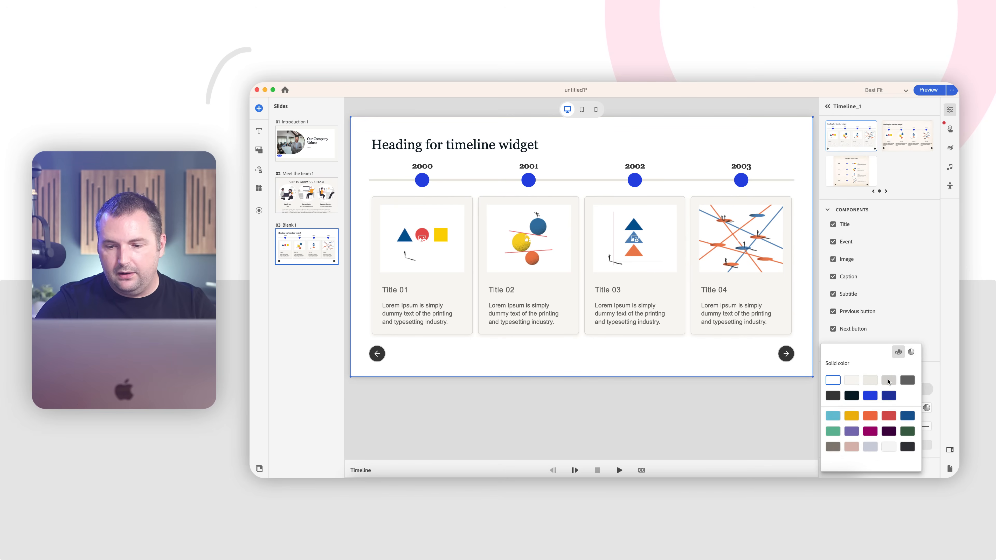
left_click(889, 381)
left_click(833, 380)
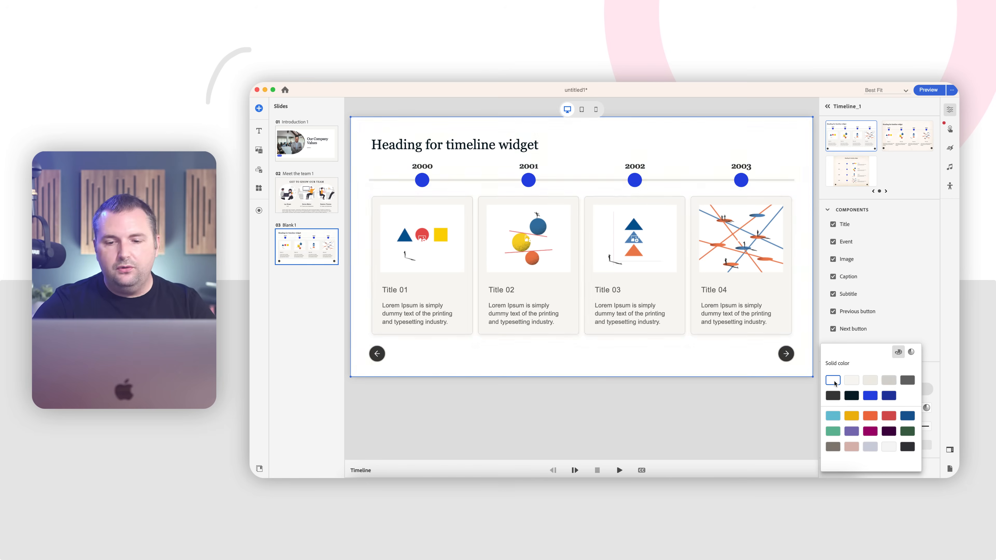
left_click(798, 361)
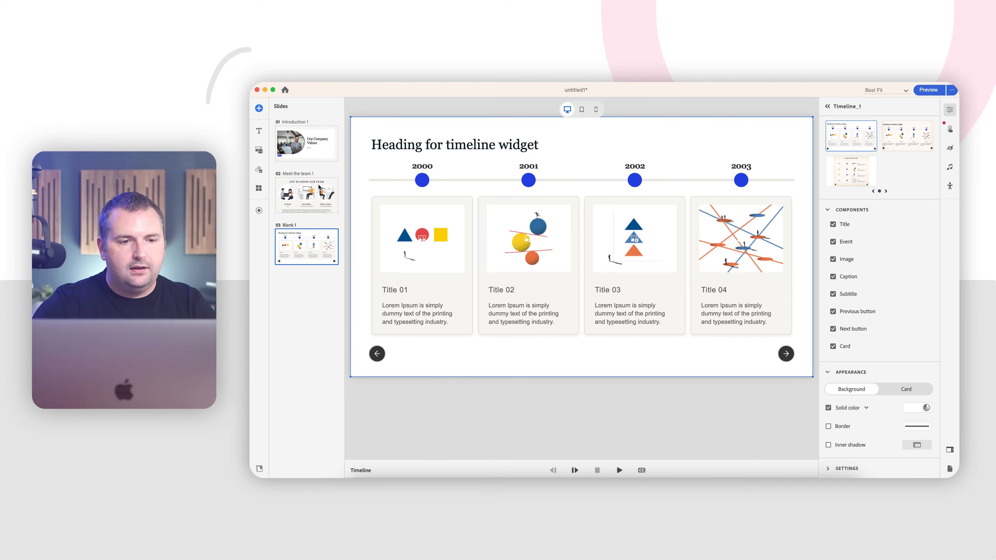
Add a paragraph text block and a Single Character media block below the timeline widget
left_click(259, 131)
left_click(294, 151)
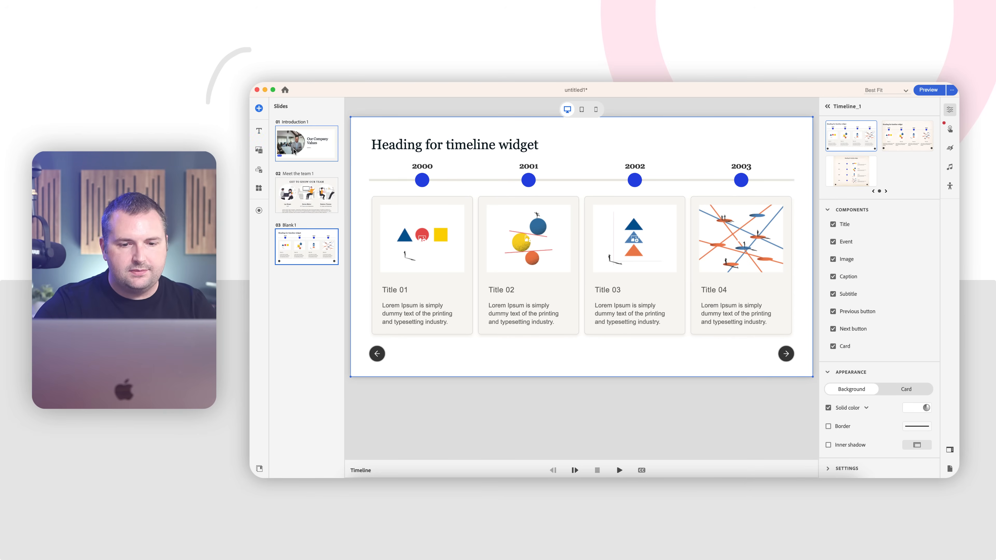
left_click(258, 149)
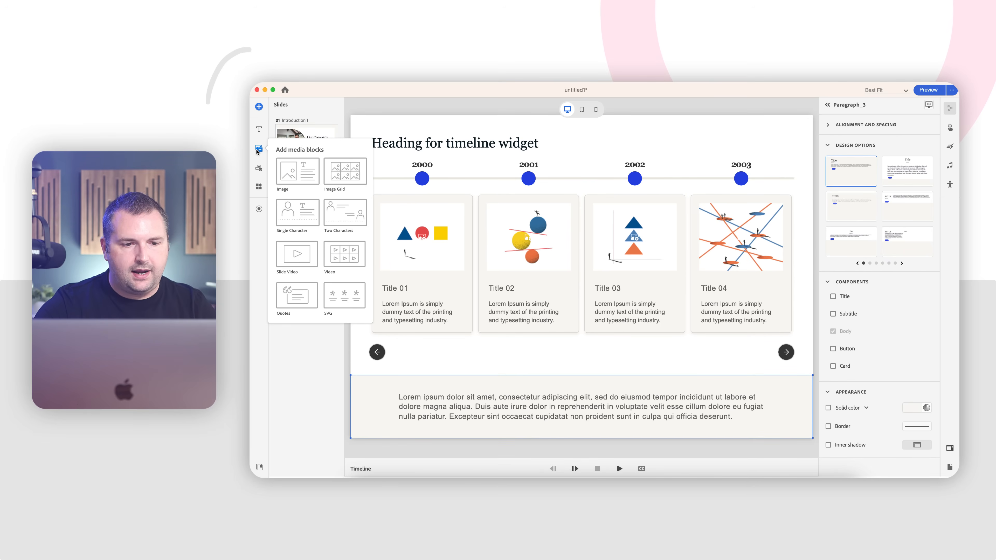
left_click(297, 212)
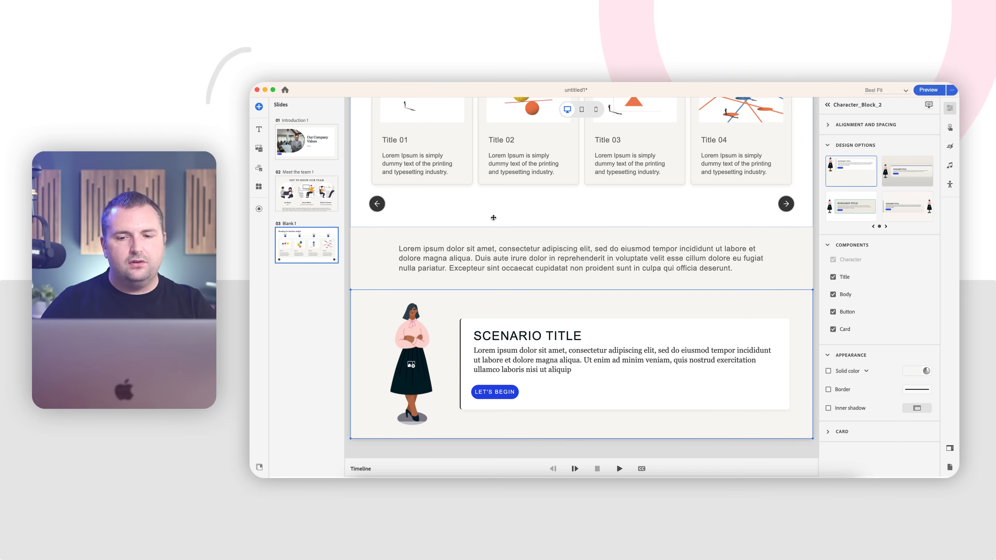
Review the timeline slide's stacked blocks, open the preview and start its playback
left_click(457, 203)
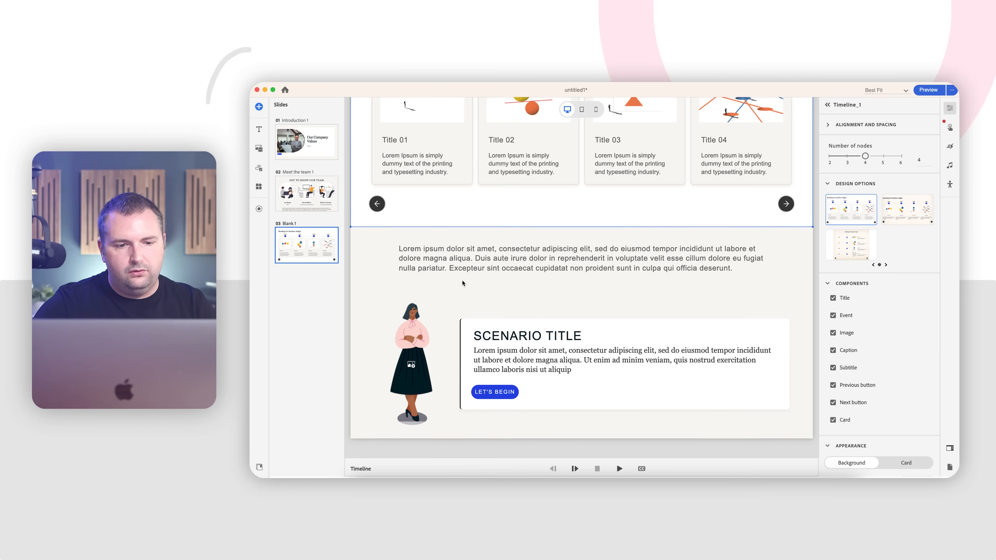
scroll(455, 433, "up", 3)
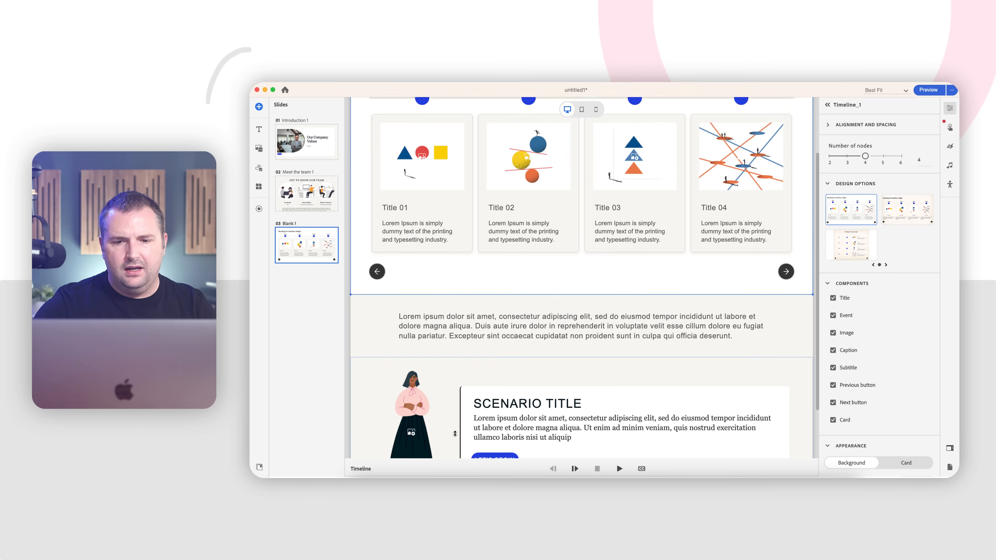
scroll(611, 304, "down", 3)
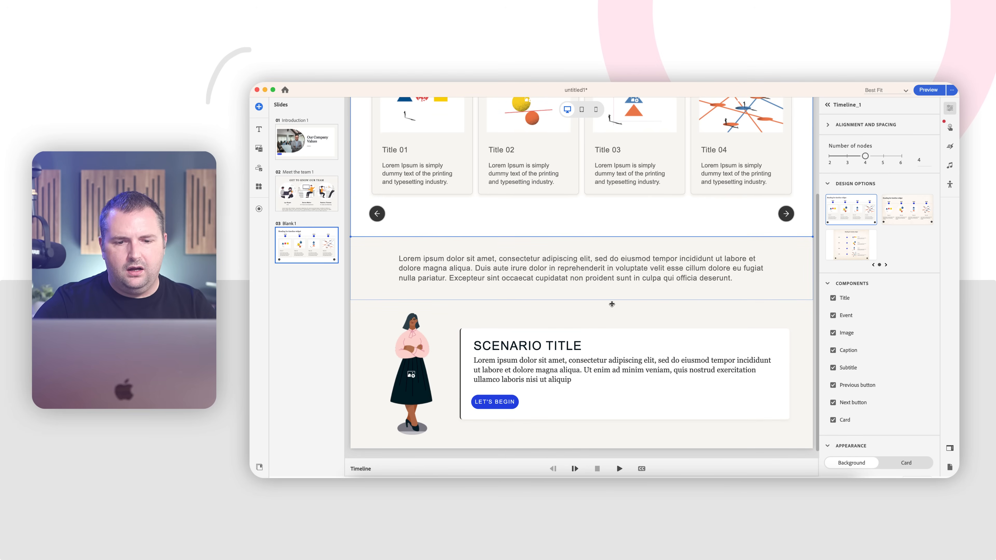
scroll(611, 304, "up", 6)
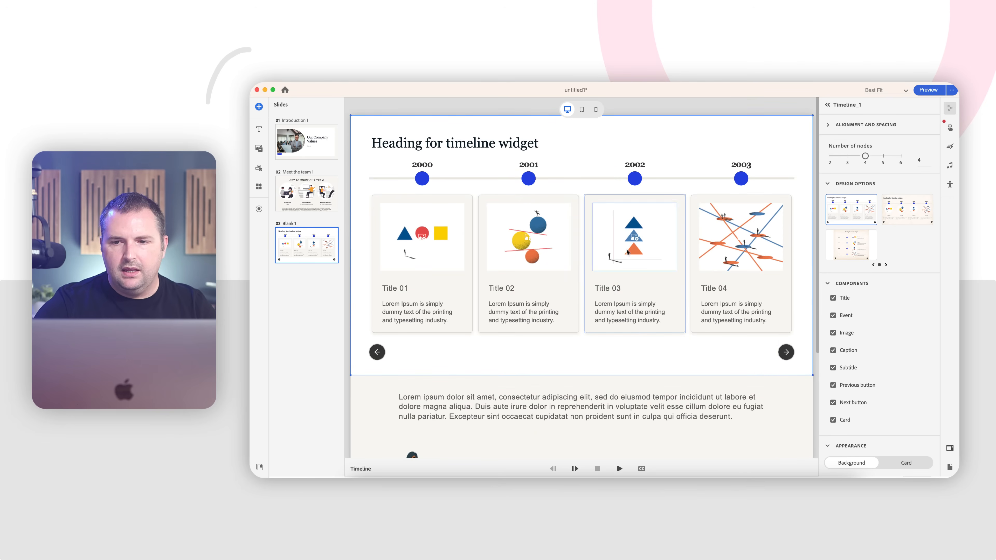
left_click(925, 92)
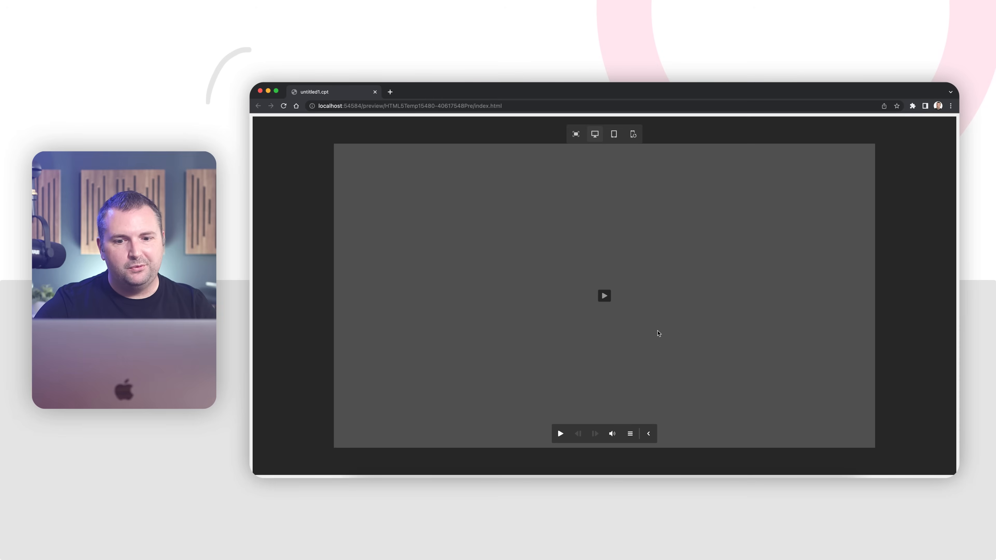
left_click(602, 352)
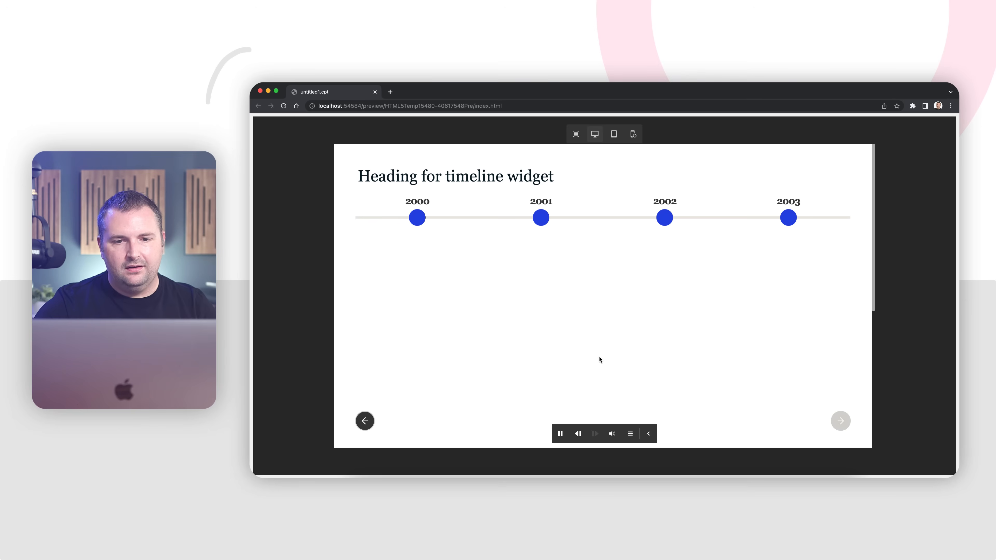
Reveal the cards for 2001, 2002, 2003 and 2000 in the preview, check the blocks below and close the preview
left_click(541, 219)
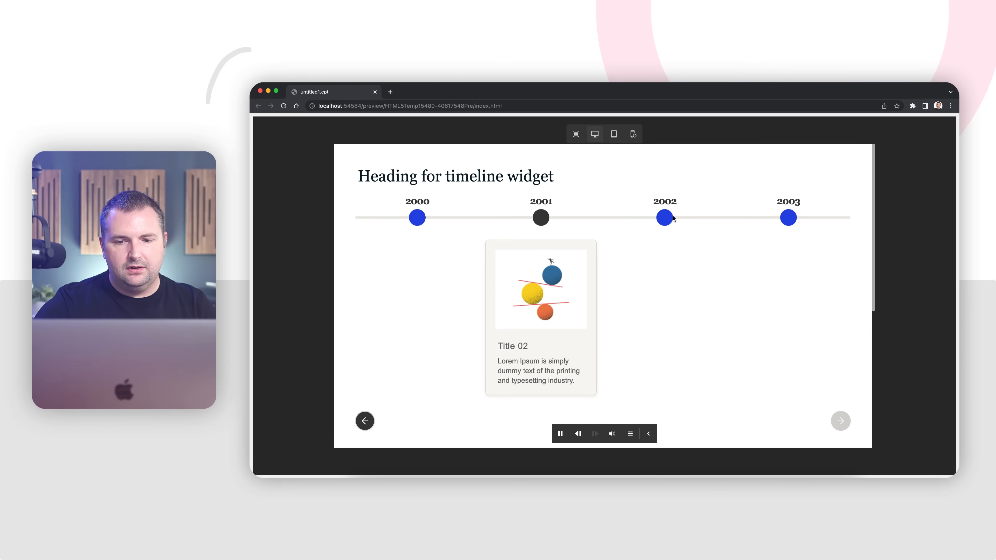
left_click(665, 219)
left_click(789, 219)
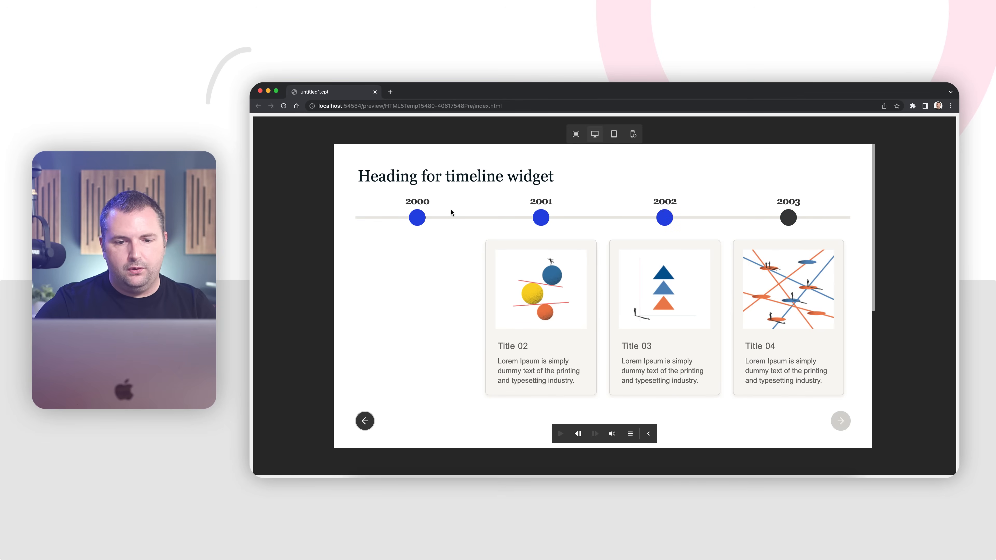
left_click(418, 222)
scroll(438, 310, "down", 3)
scroll(438, 310, "down", 4)
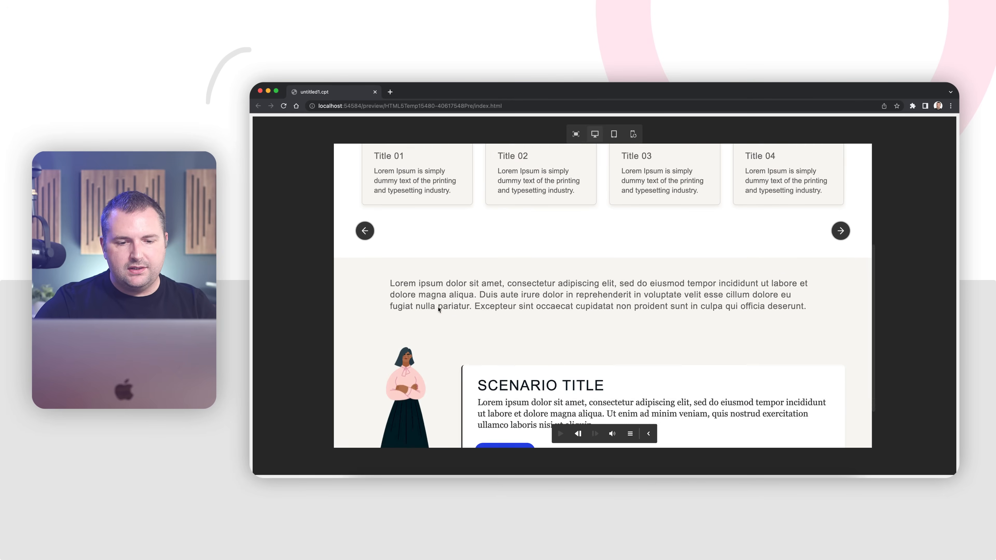
scroll(438, 309, "up", 6)
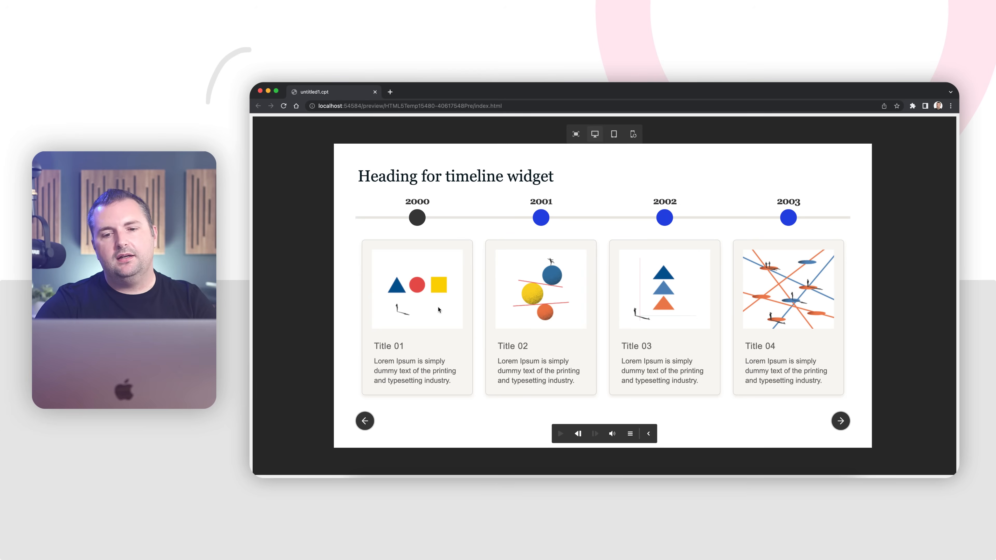
left_click(375, 91)
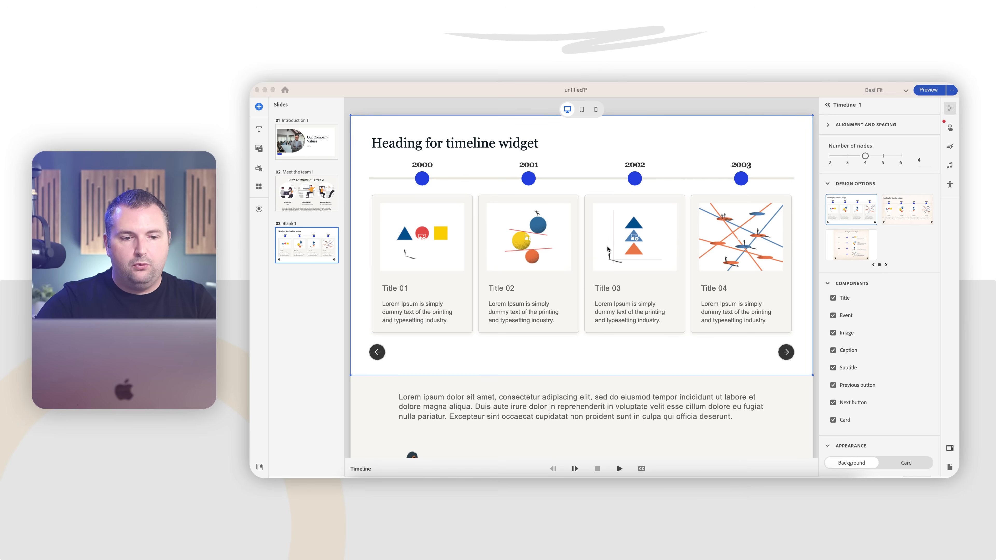
Give the Introduction slide's button a Click/Tap action to the next slide with a Slide left transition, and recheck its settings
left_click(327, 142)
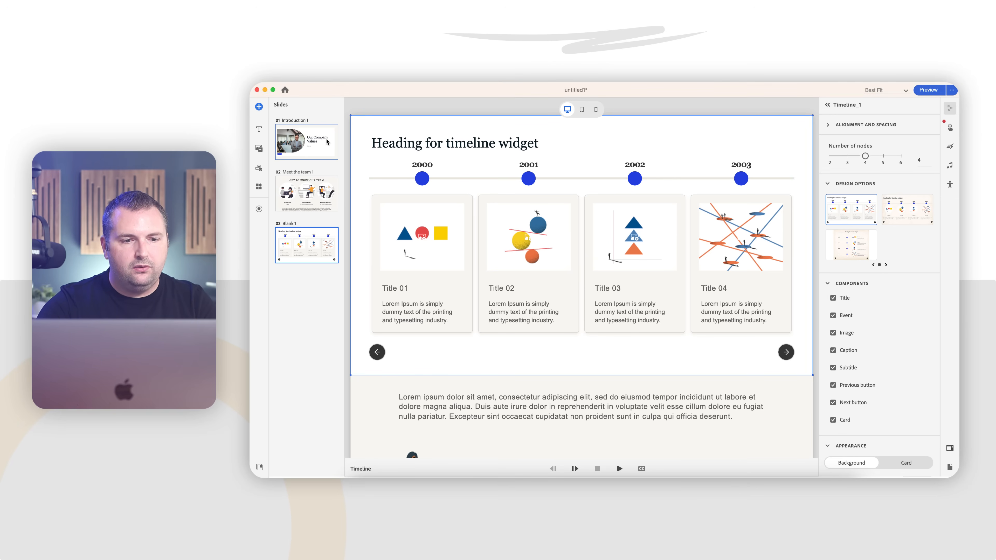
left_click(328, 142)
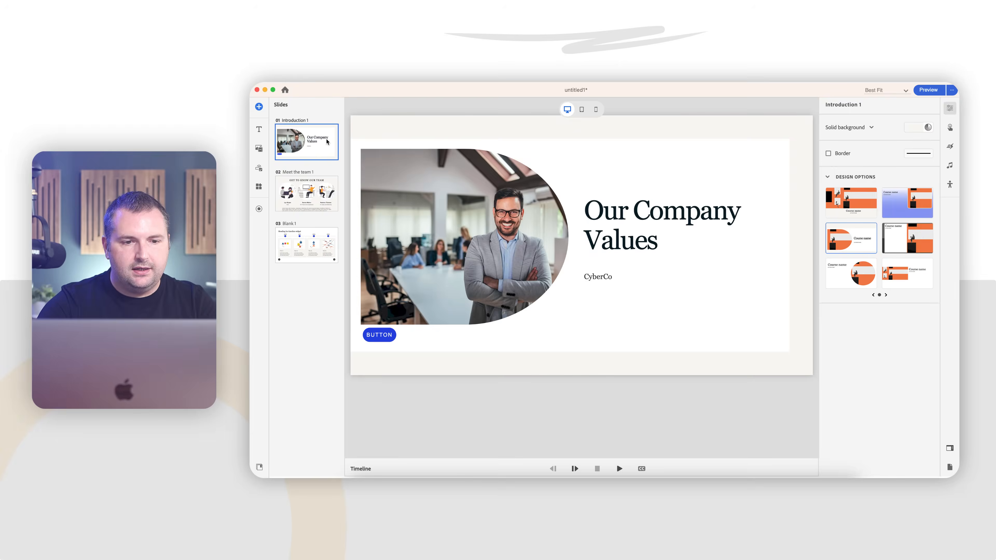
left_click(373, 338)
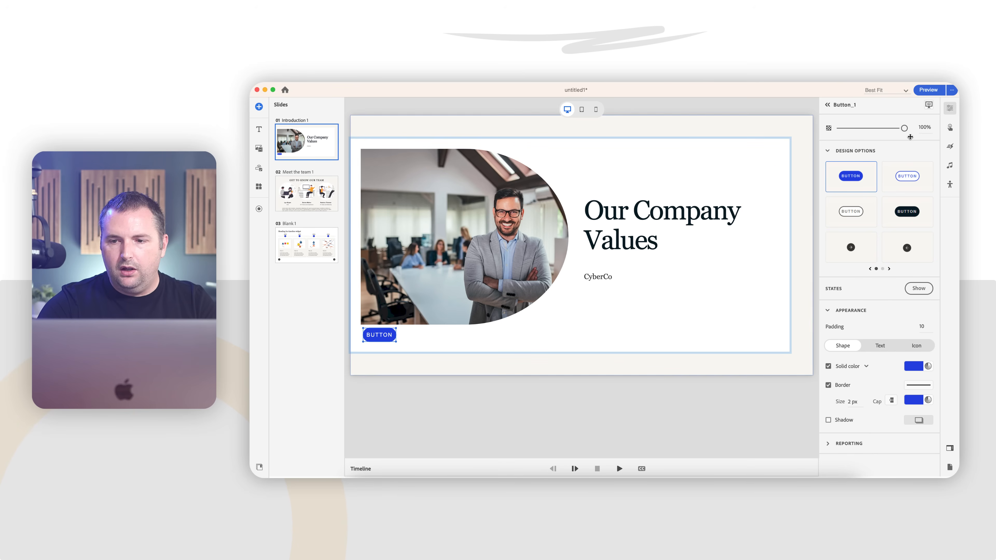
left_click(951, 128)
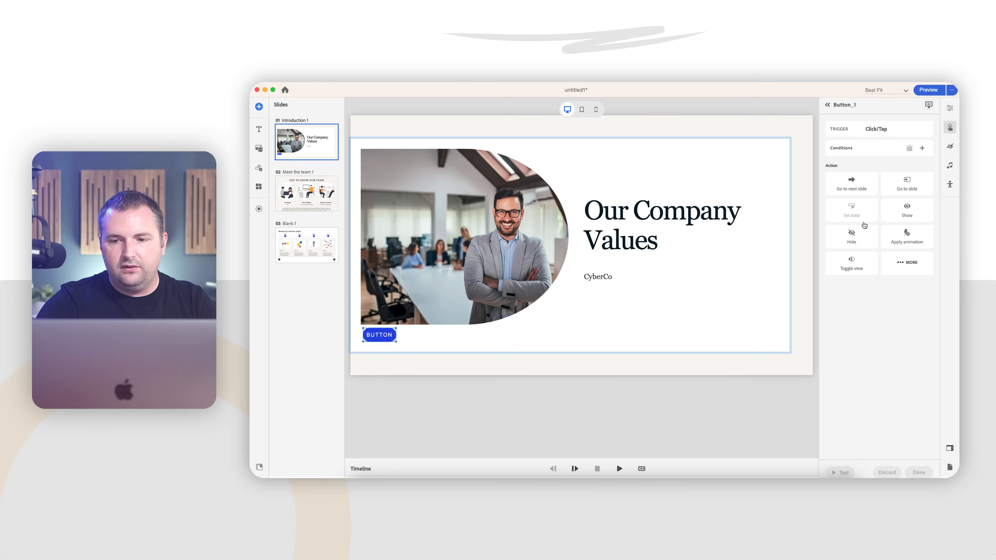
left_click(851, 190)
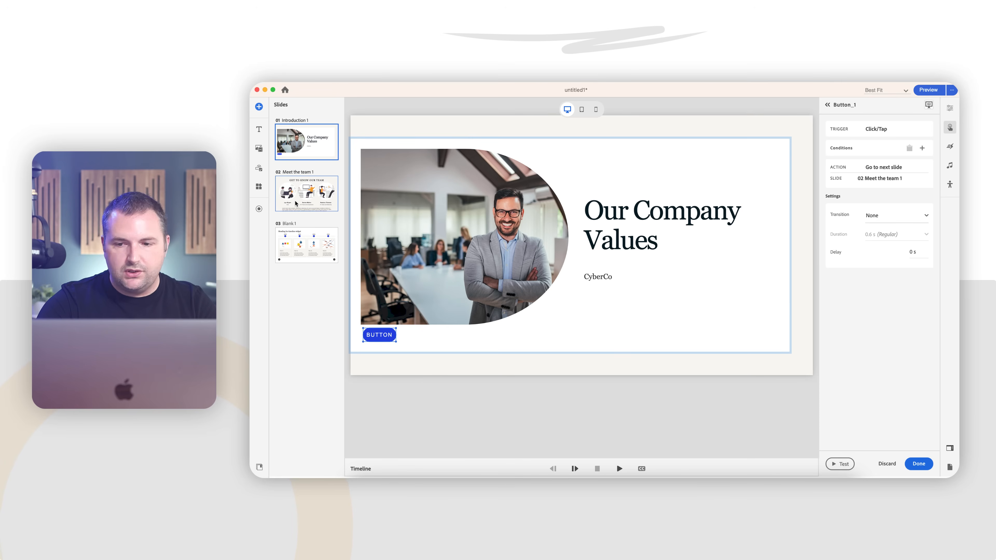
left_click(895, 218)
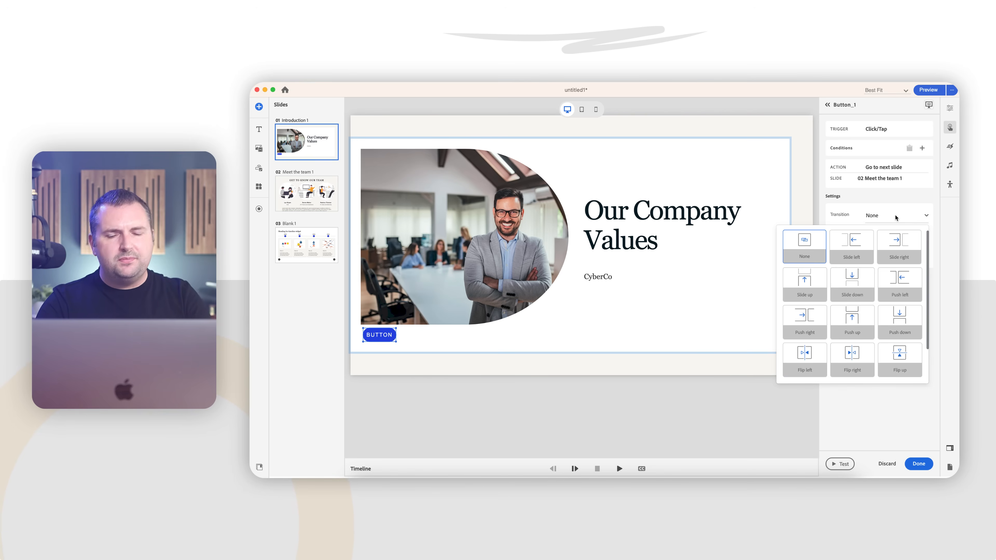
left_click(852, 246)
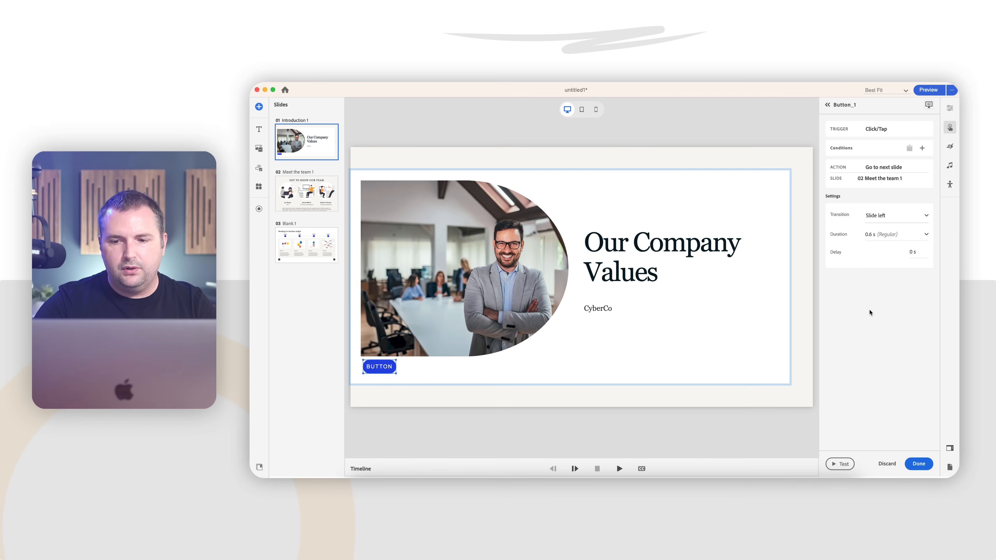
left_click(913, 464)
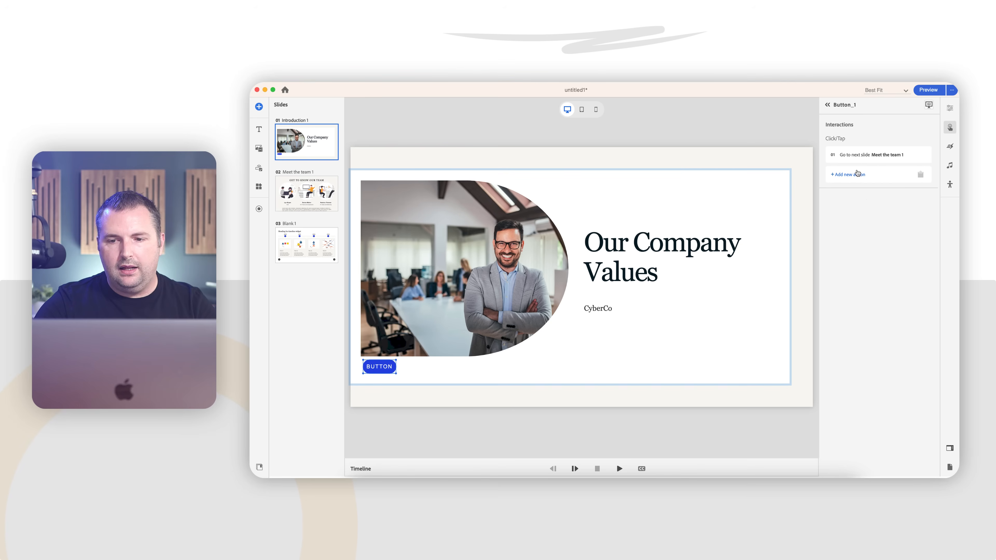
left_click(918, 156)
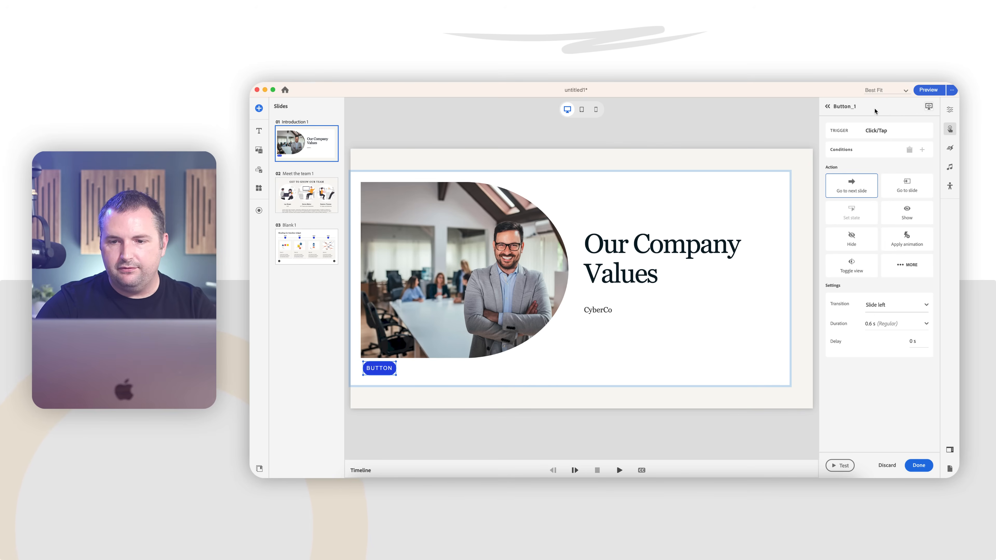
left_click(828, 106)
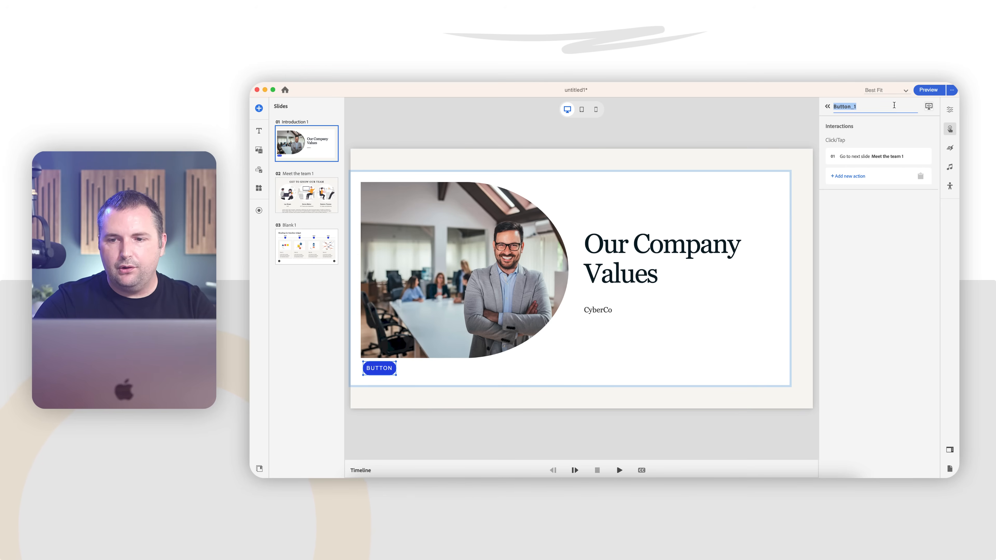
Preview the slide, test the button's jump to the team slide, pause playback, scroll through that slide and close the preview
left_click(930, 90)
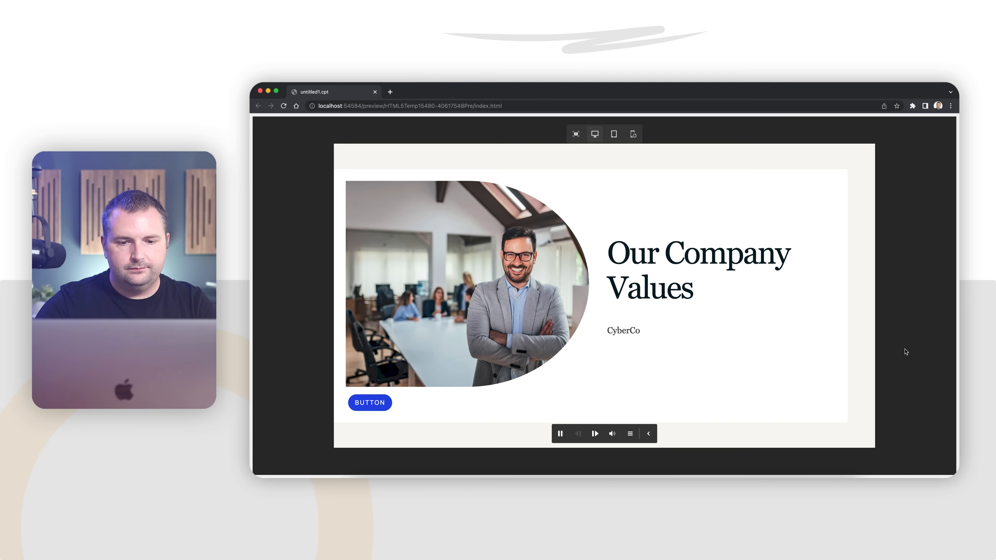
left_click(364, 404)
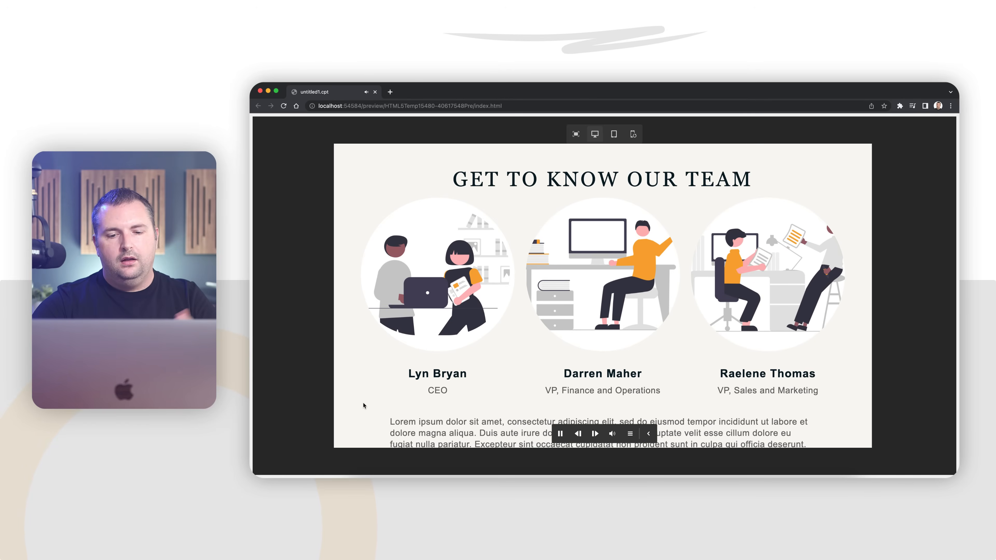
left_click(560, 433)
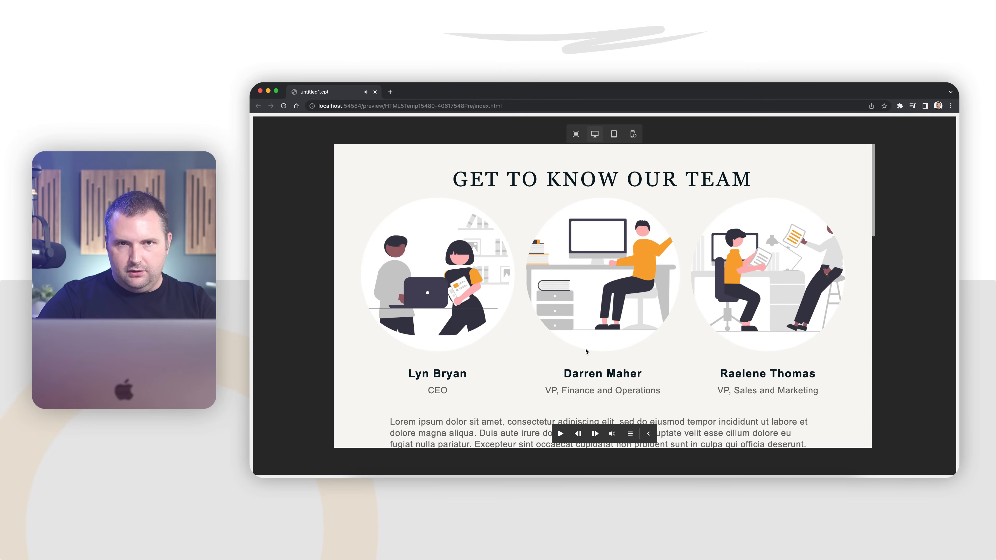
scroll(585, 351, "down", 10)
scroll(585, 351, "up", 10)
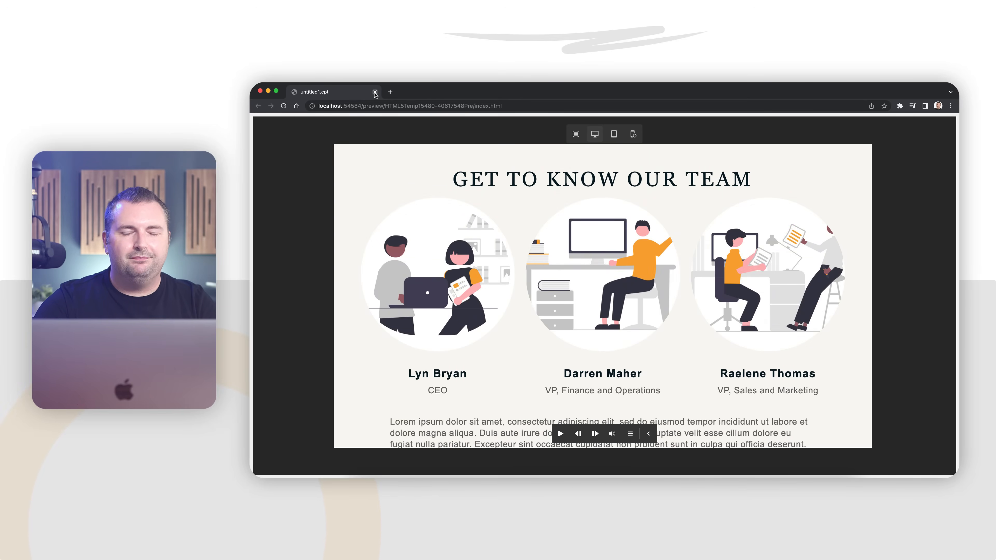
left_click(375, 93)
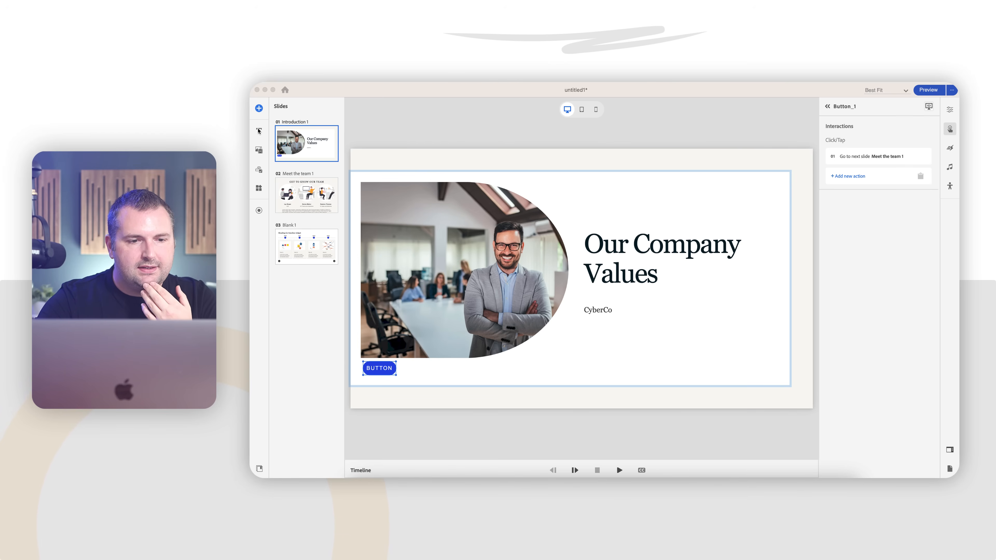
Add a Multiple choice question slide and move it after the timeline slide, directly before the Result slide
left_click(259, 109)
left_click(259, 110)
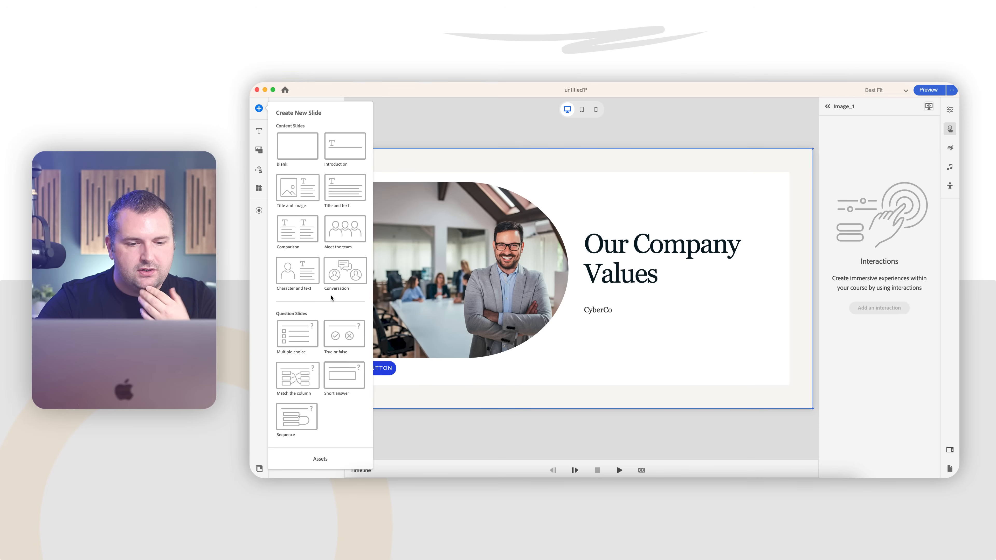
left_click(301, 339)
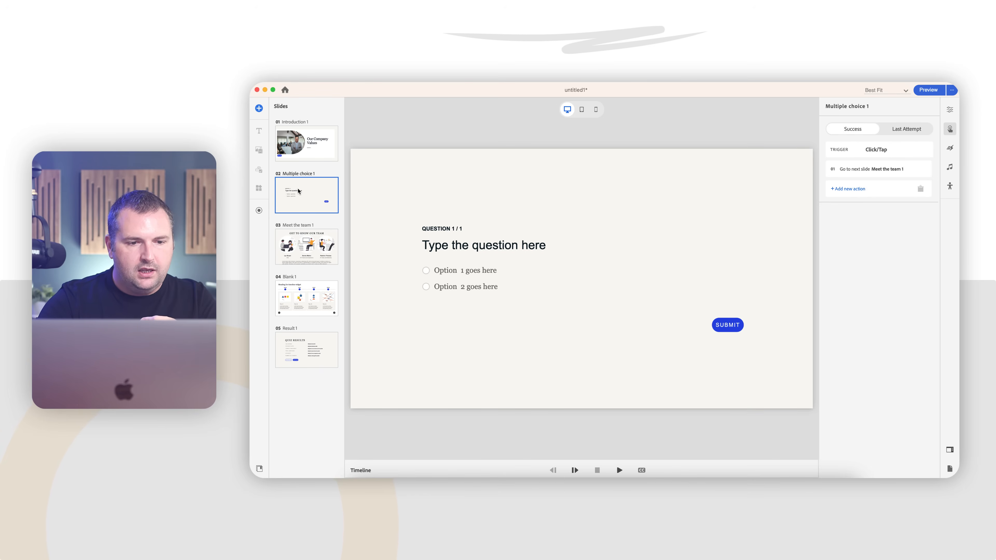
left_click_drag(298, 191, 320, 378)
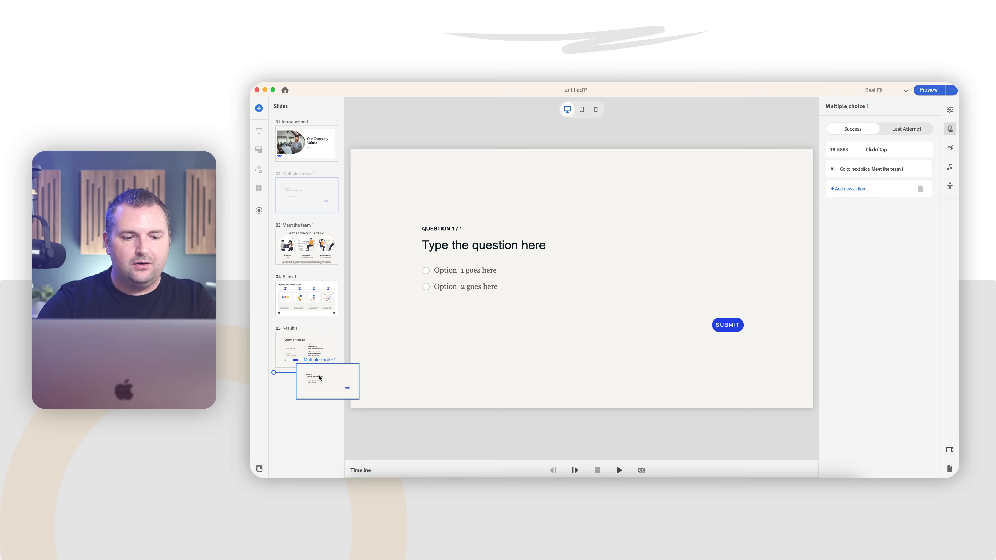
left_click_drag(320, 378, 319, 378)
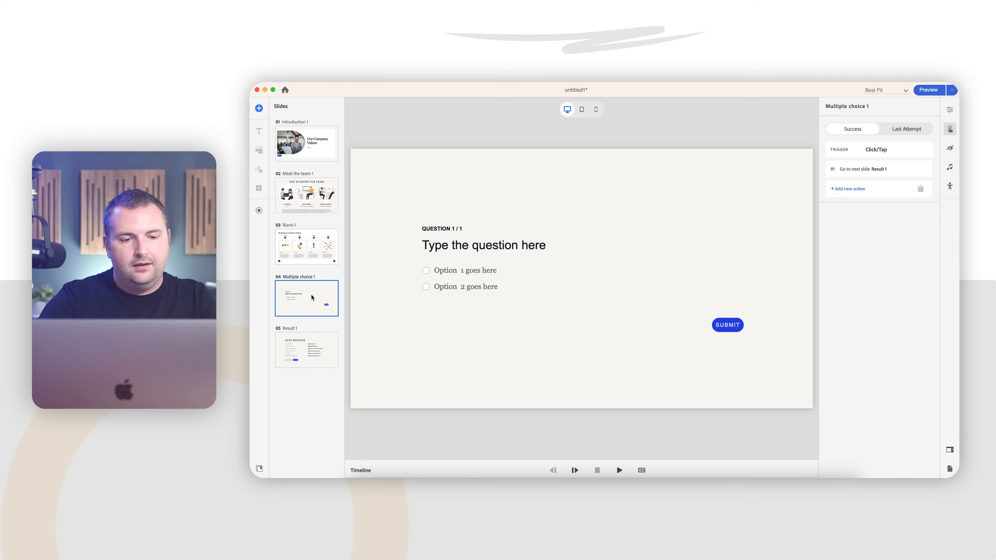
left_click_drag(315, 293, 326, 368)
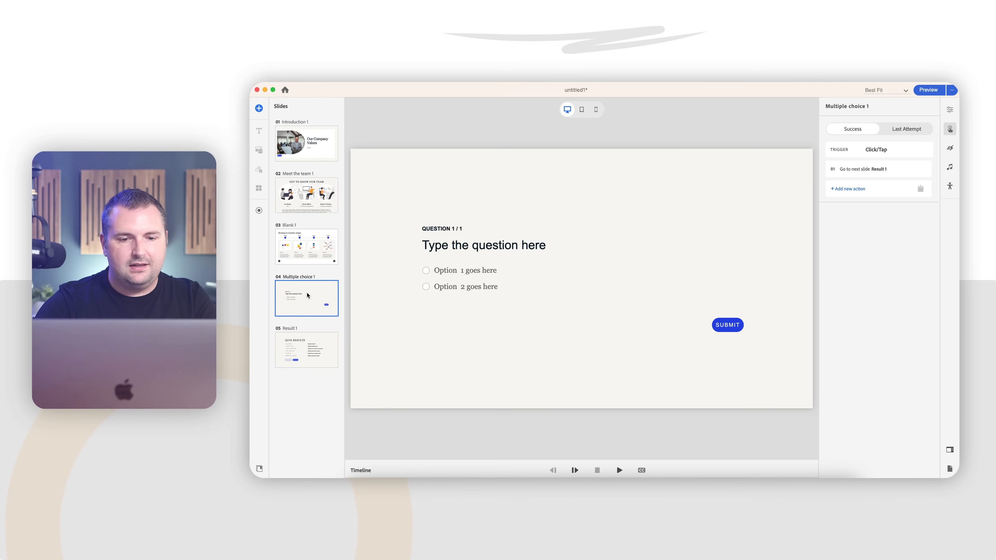
Replace the placeholder question text with "What Color is the Sky?"
left_click(458, 246)
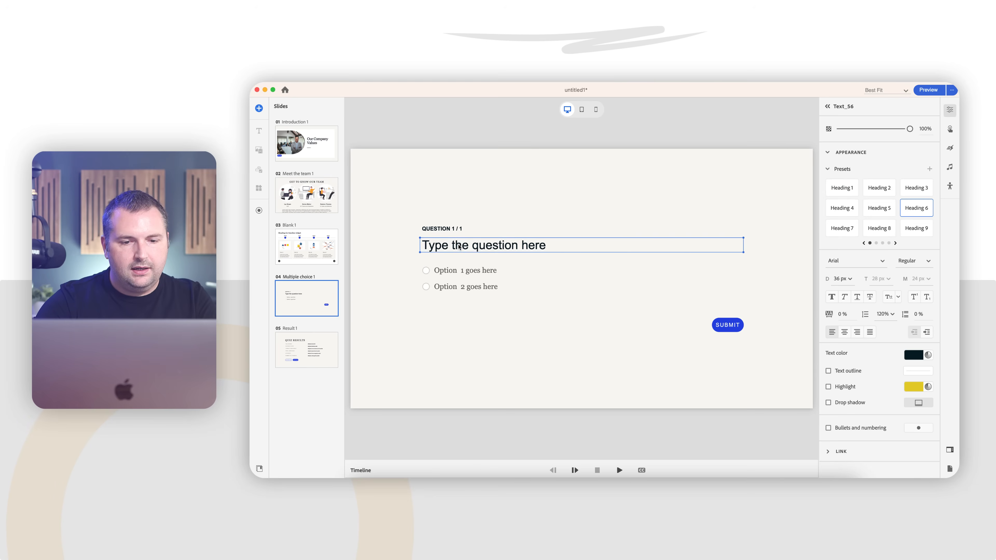
left_click(458, 245)
type("What C")
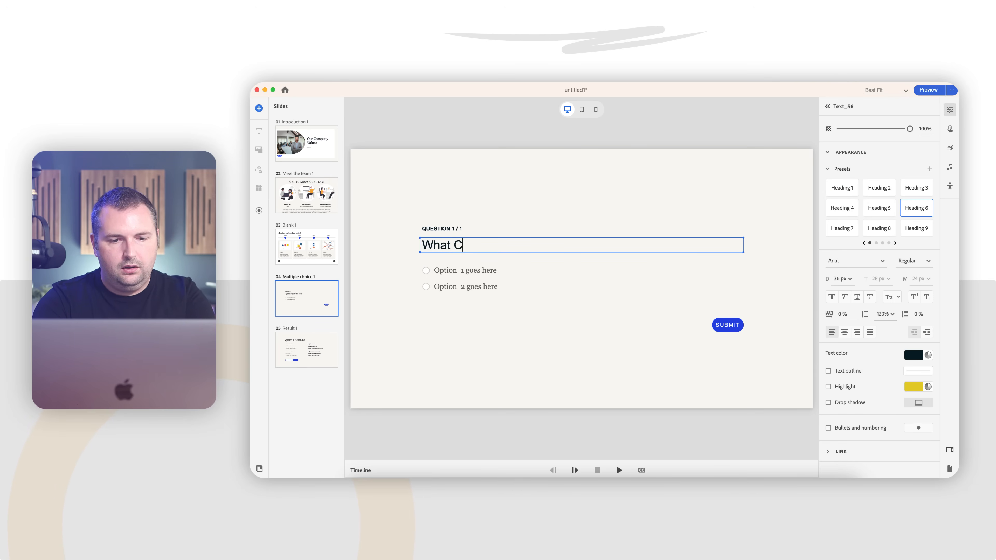
type("olor is the Sky?")
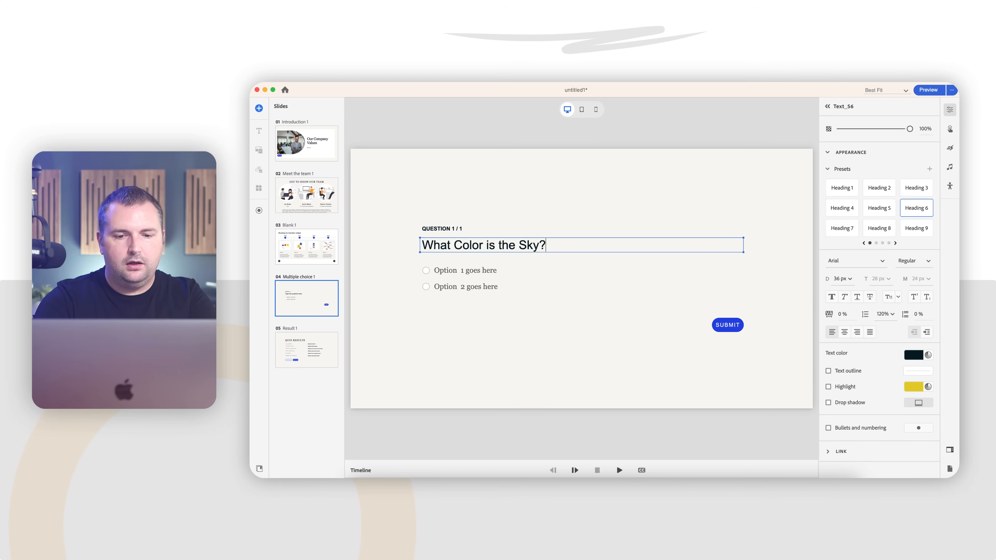
Set Option 1 as the correct answer in the multiple choice slide's question properties
left_click(464, 272)
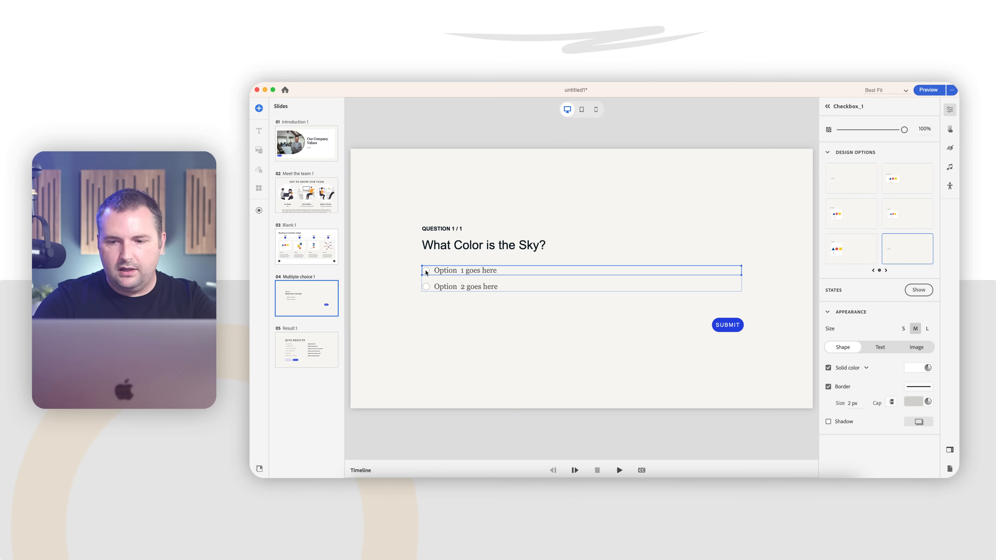
left_click(828, 107)
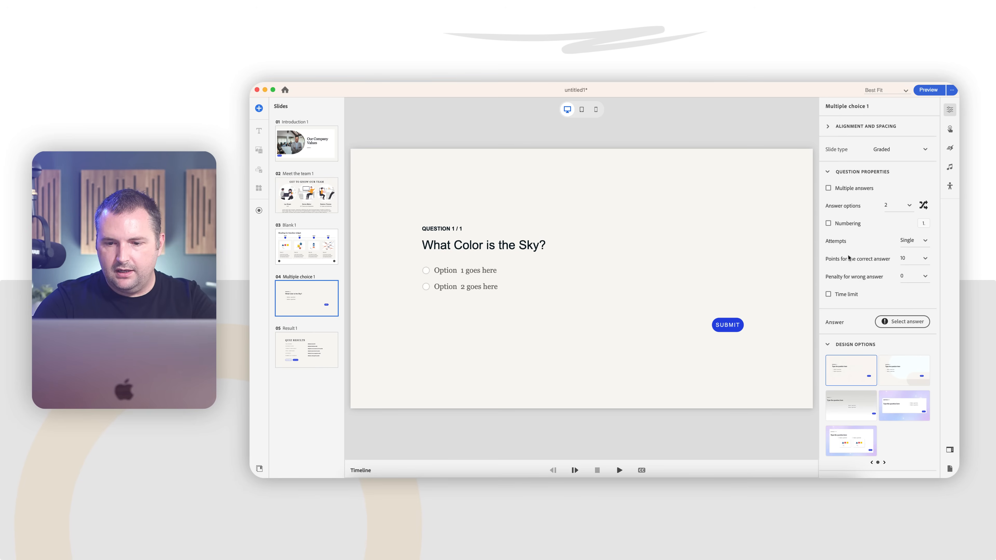
scroll(898, 321, "down", 2)
left_click(893, 290)
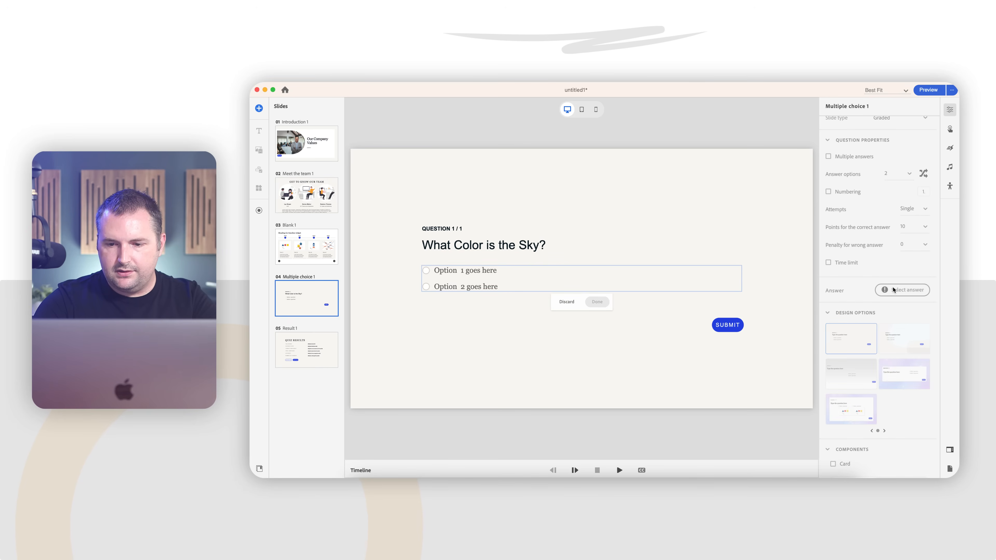
left_click(427, 270)
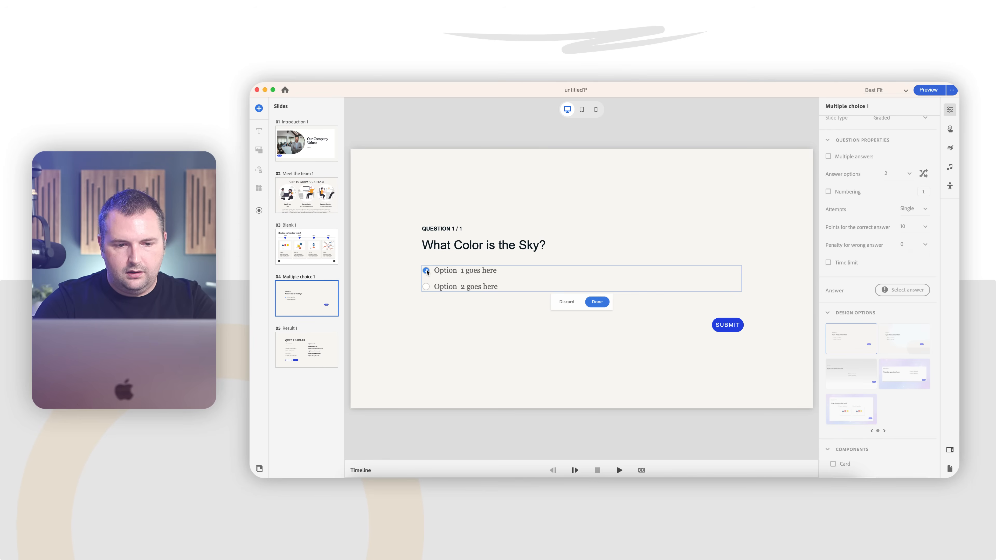
left_click(598, 304)
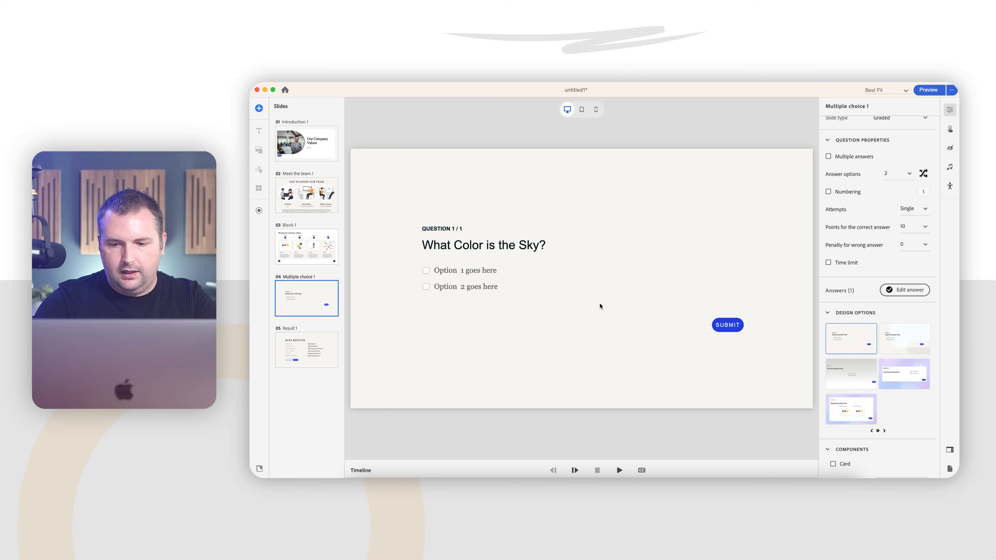
Look over the question slide's design options and components, submit Option 1 in the preview and close it
scroll(859, 325, "down", 5)
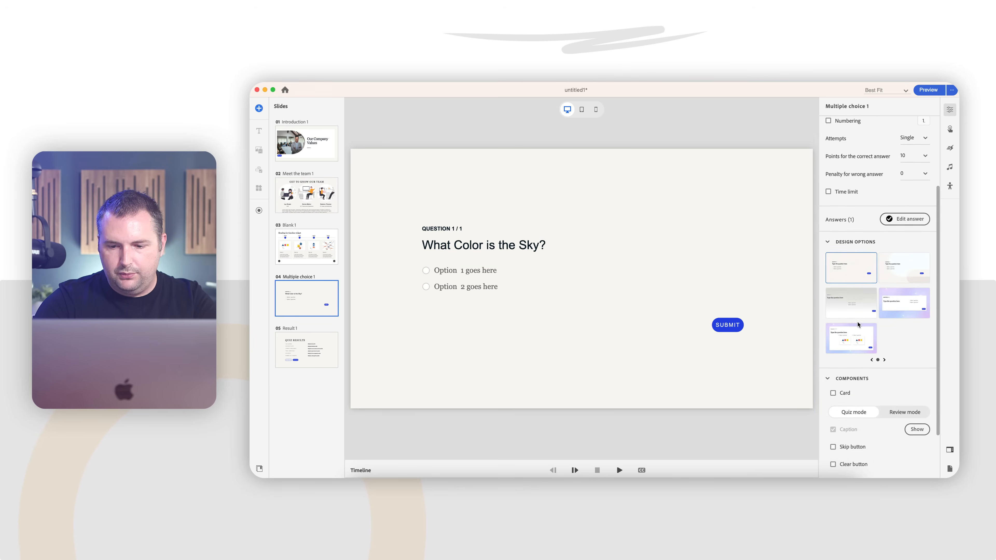
scroll(858, 325, "down", 1)
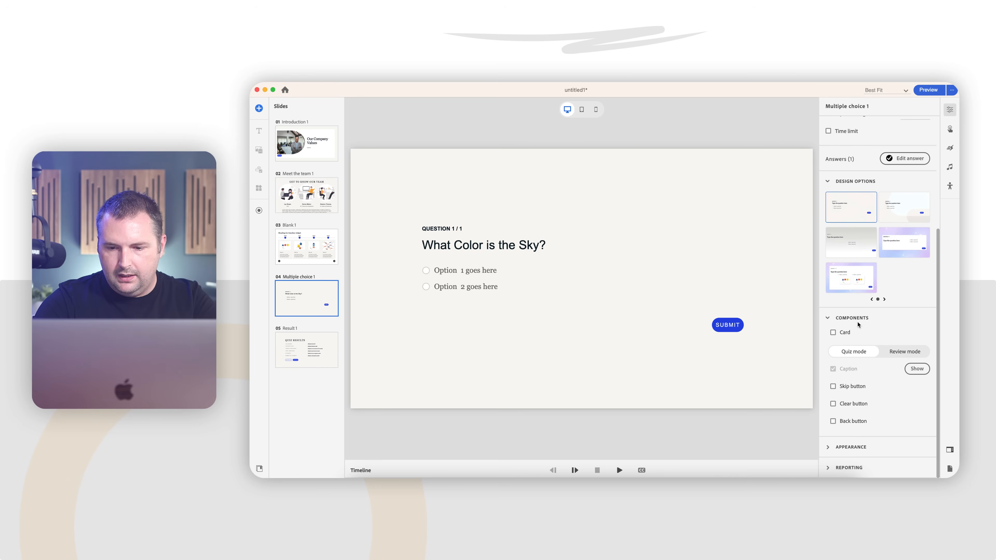
left_click(926, 90)
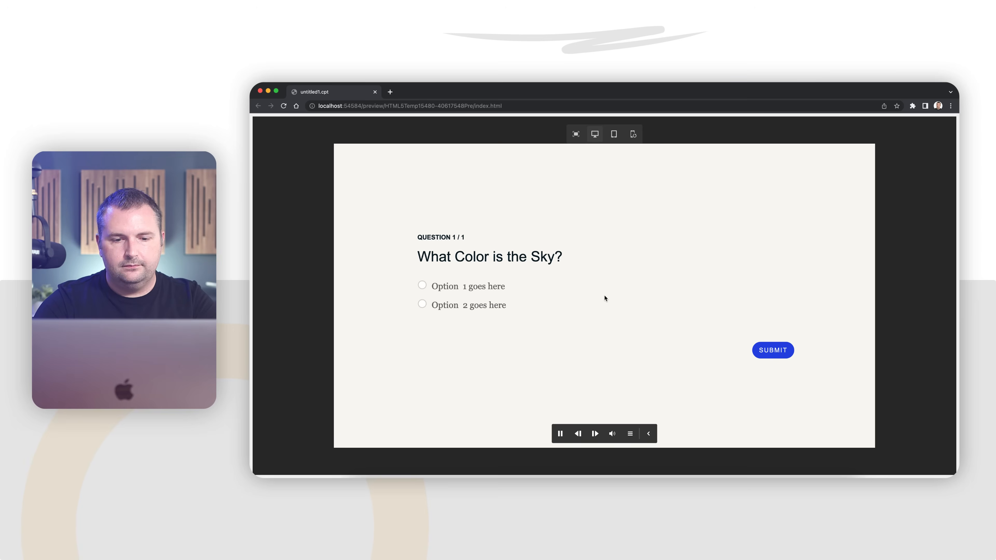
left_click(422, 285)
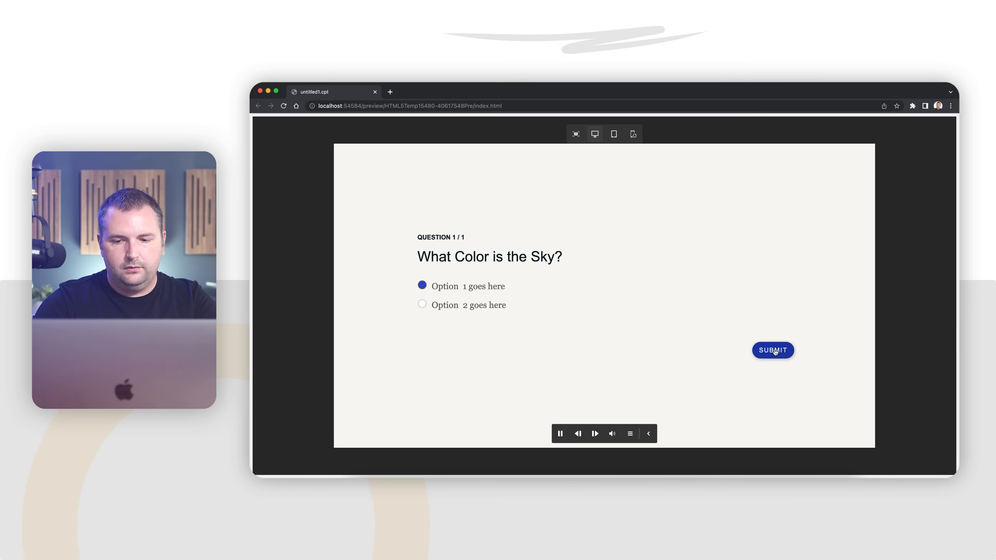
left_click(774, 352)
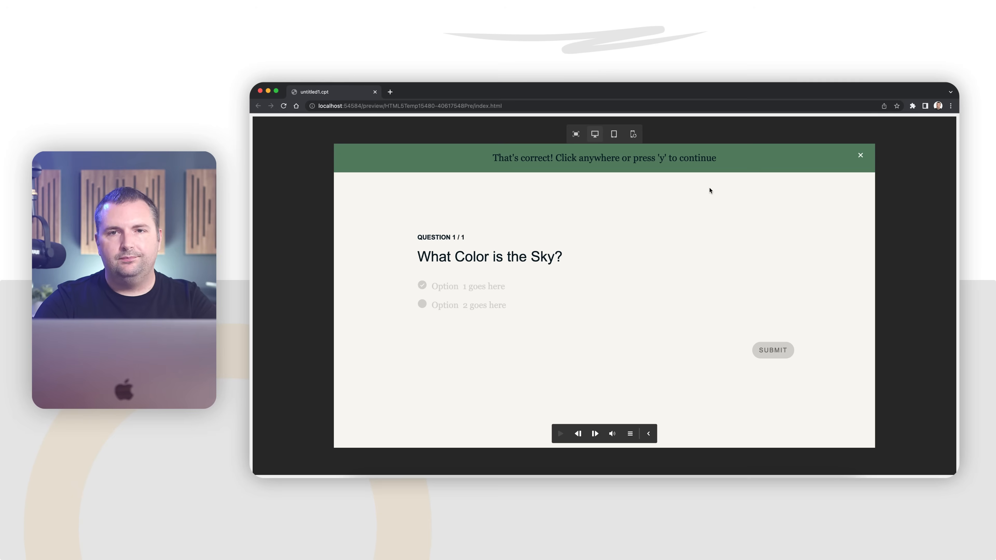
left_click(375, 91)
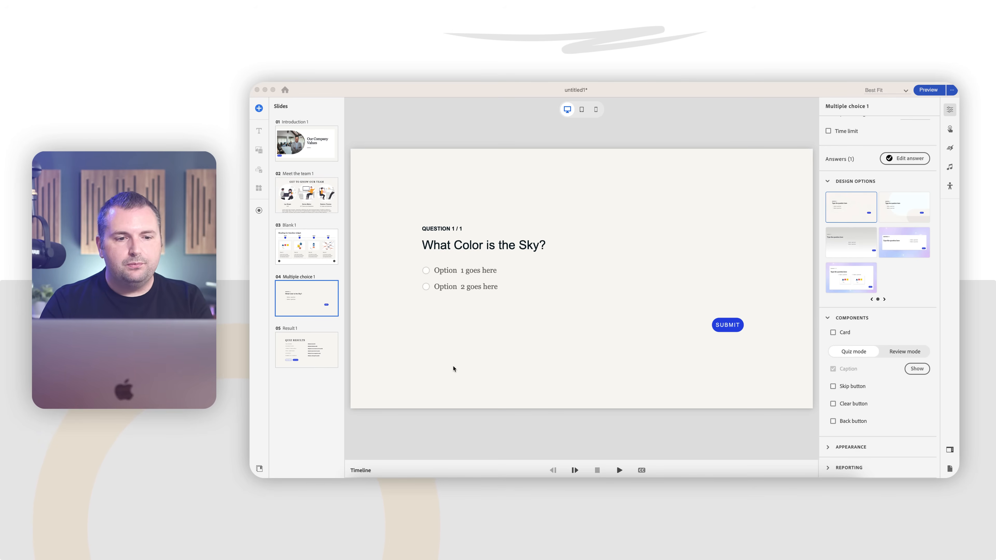
left_click(450, 447)
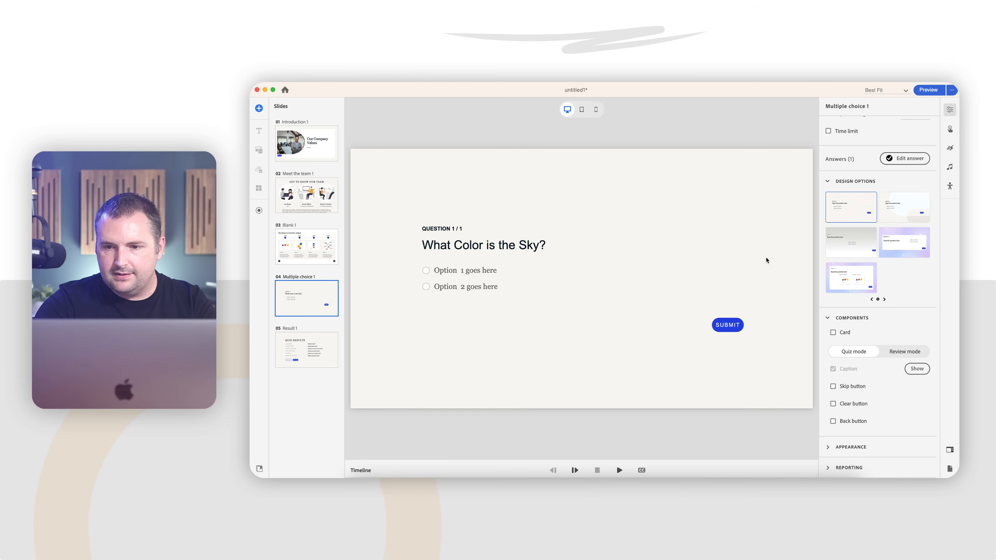
Check the multiple choice slide's accessibility settings and tab order, and hide the Option 1 checkbox from the screen reader
left_click(951, 186)
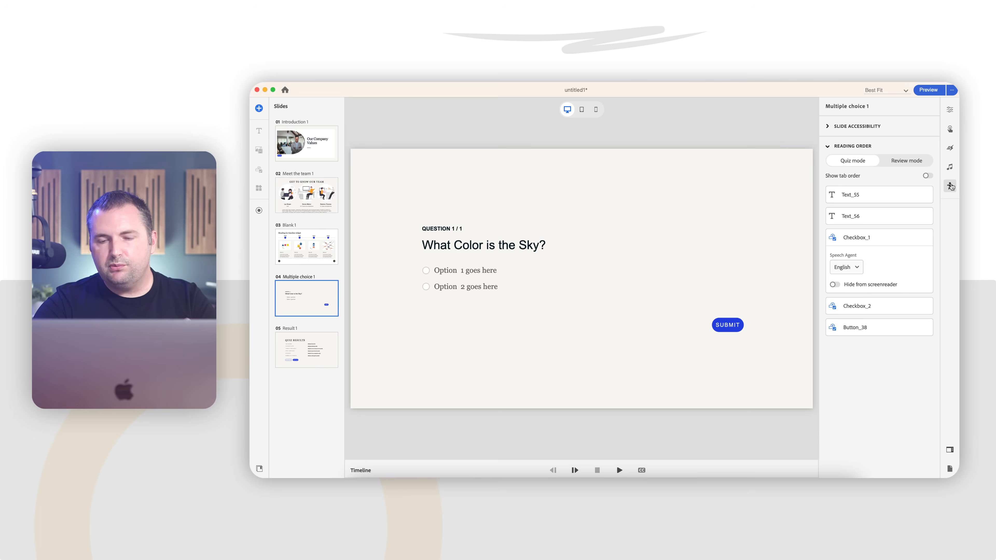
left_click(828, 126)
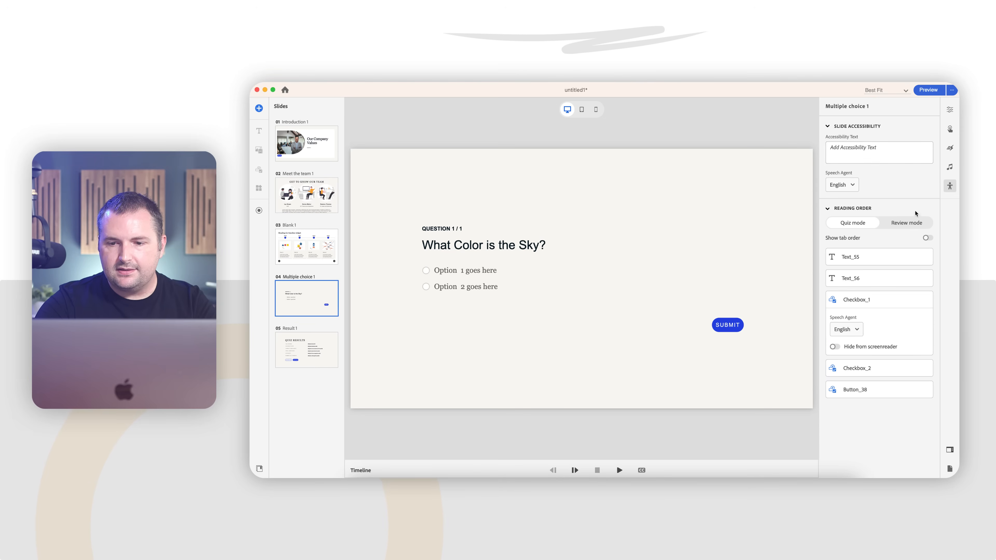
left_click(927, 238)
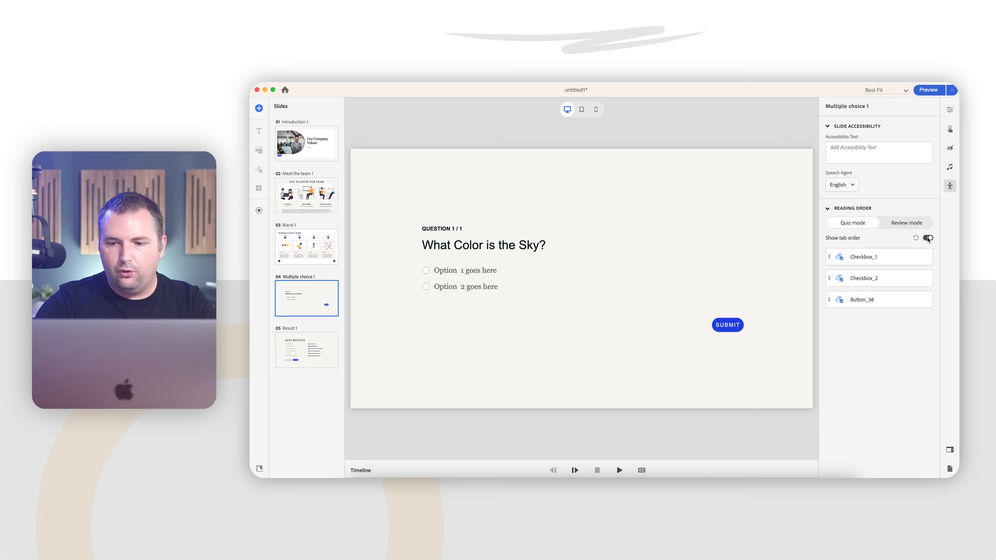
left_click(927, 238)
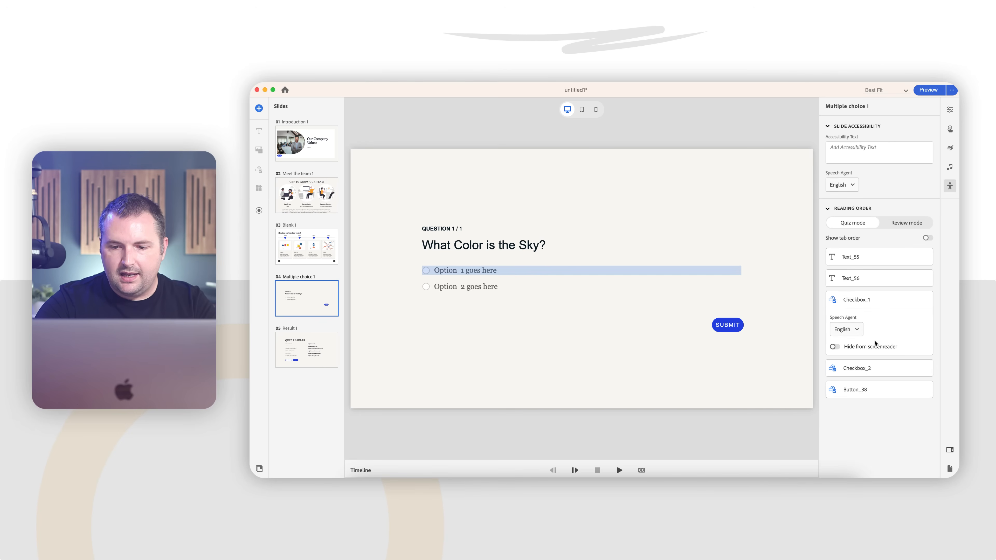
left_click(834, 347)
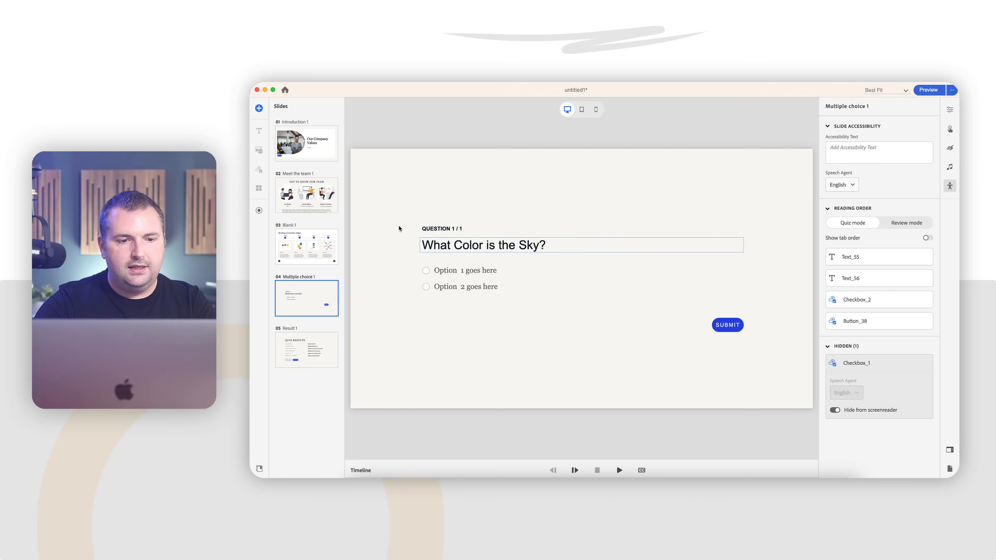
Examine the accessibility options of the first team image and the closed caption options of the Introduction video on the team slide
left_click(310, 195)
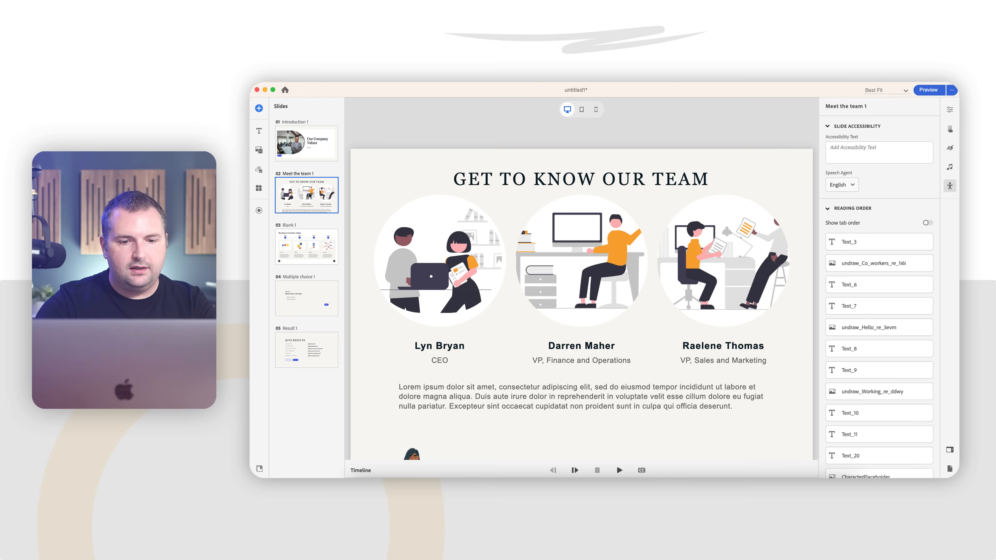
left_click(422, 276)
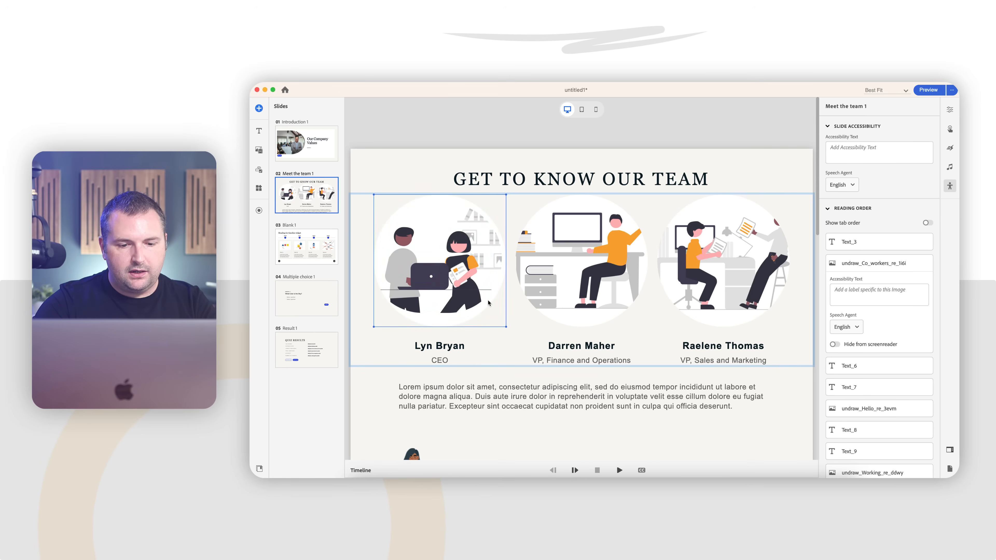
scroll(488, 302, "down", 10)
left_click(495, 335)
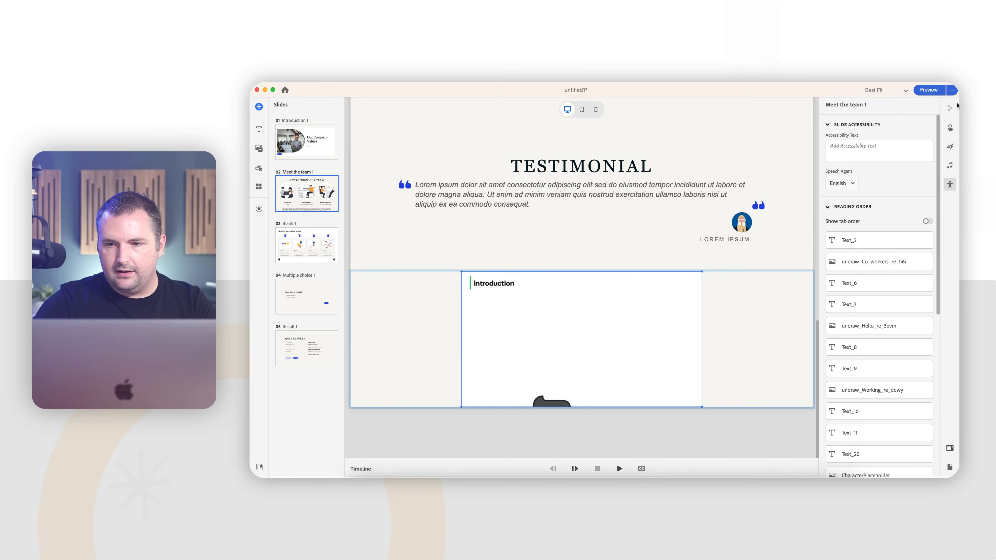
left_click(950, 108)
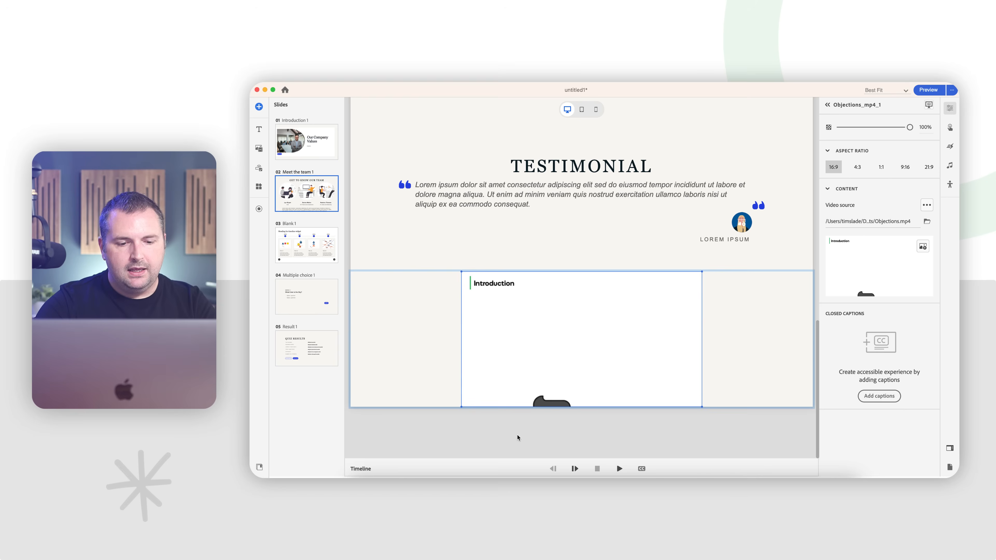
left_click(427, 415)
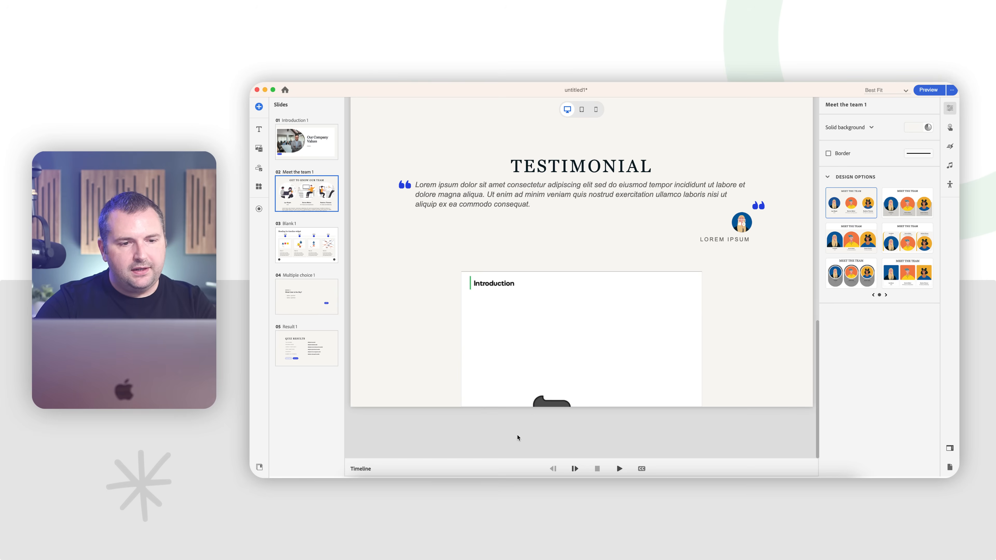
Browse the asset library's characters, images, icons and audio collections
left_click(259, 467)
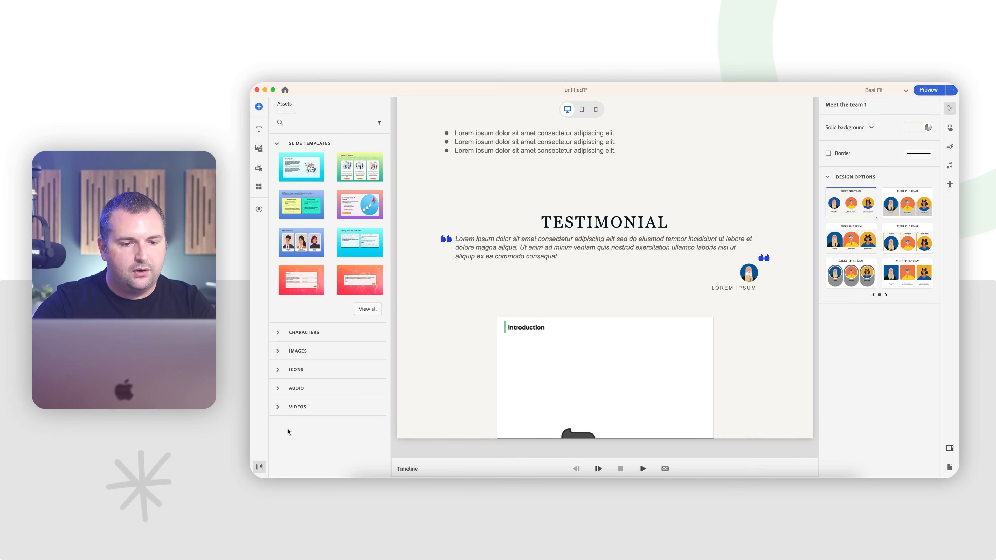
left_click(295, 333)
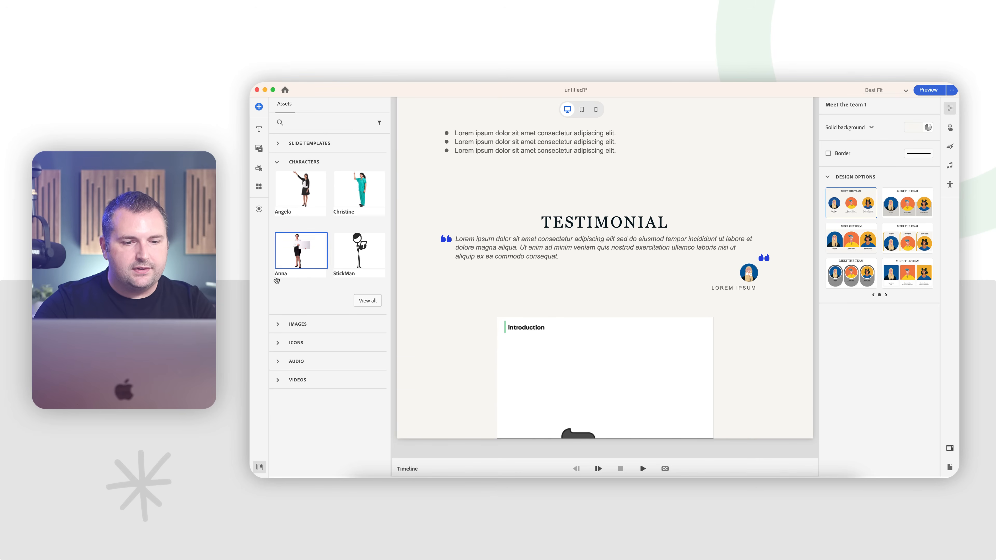
left_click(279, 325)
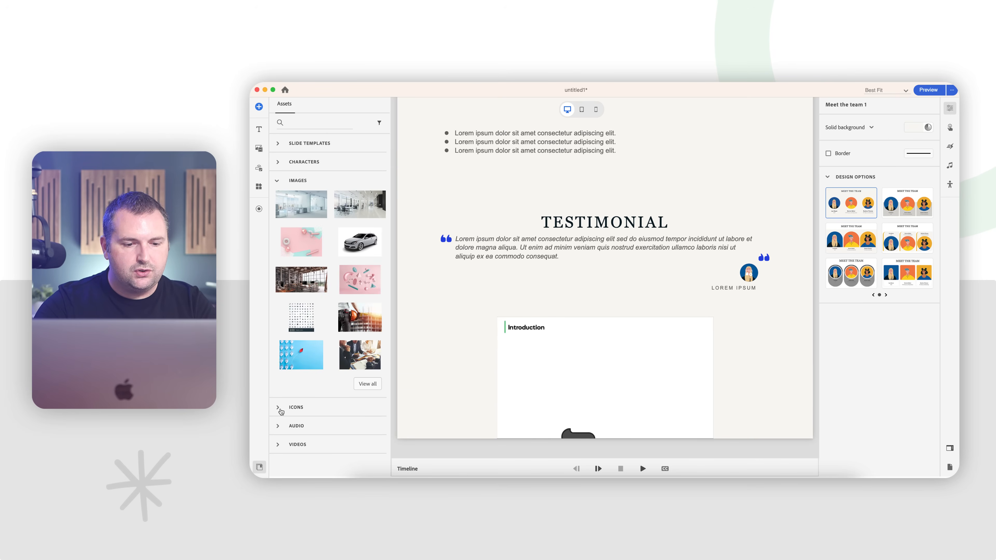
left_click(280, 408)
left_click(279, 406)
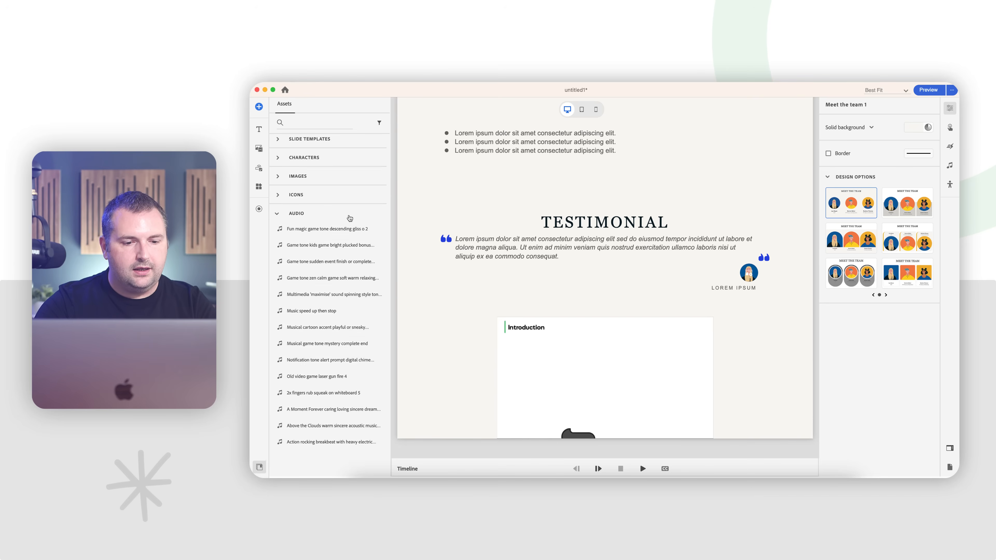
scroll(350, 218, "down", 2)
scroll(350, 218, "up", 2)
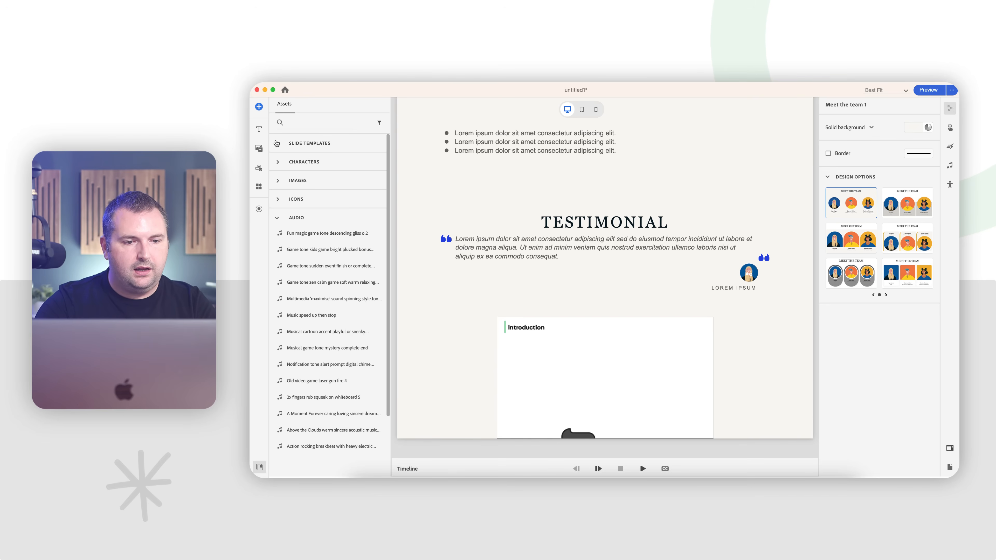
Browse all slide templates and insert the Problem-solving Techniques slide after the team slide
left_click(276, 143)
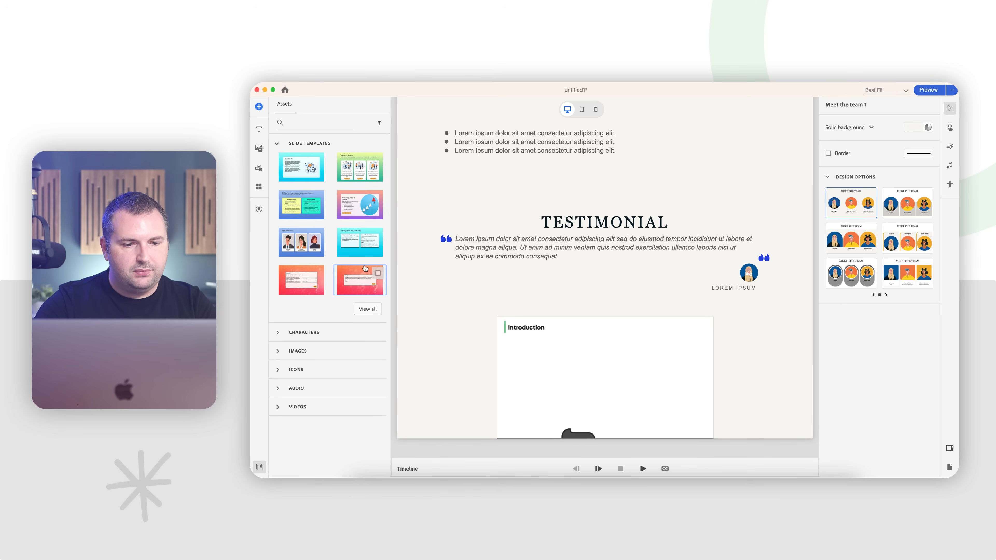
left_click(368, 308)
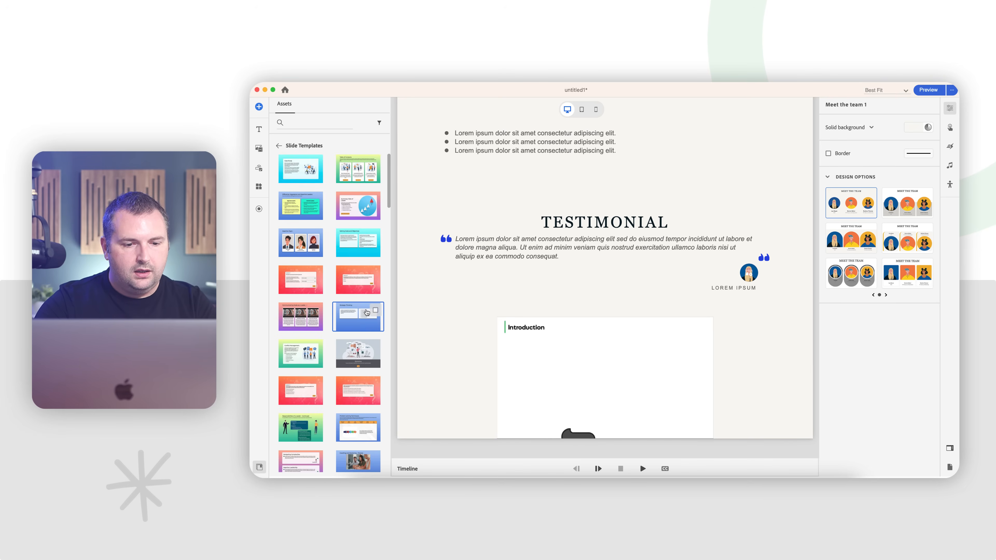
scroll(366, 312, "down", 5)
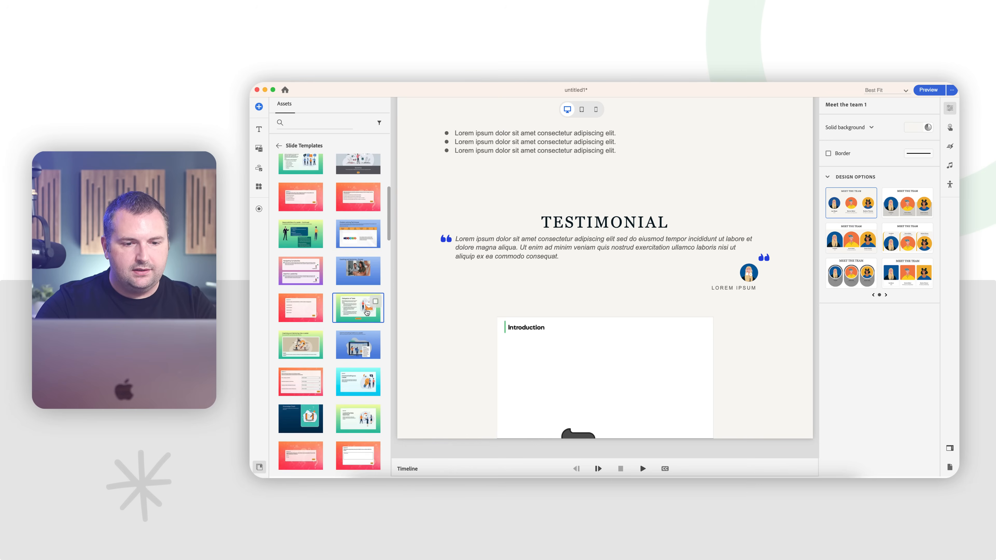
scroll(366, 312, "up", 3)
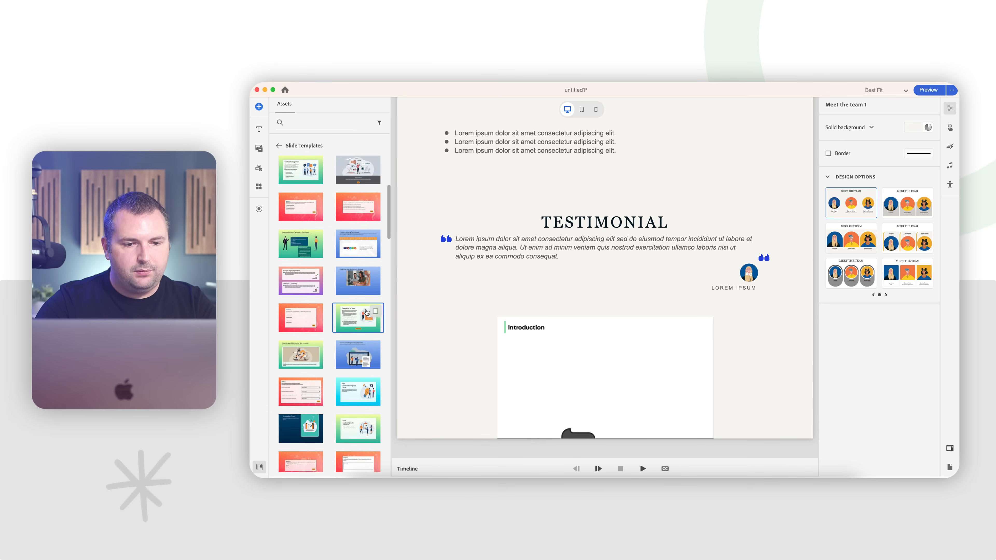
left_click(375, 237)
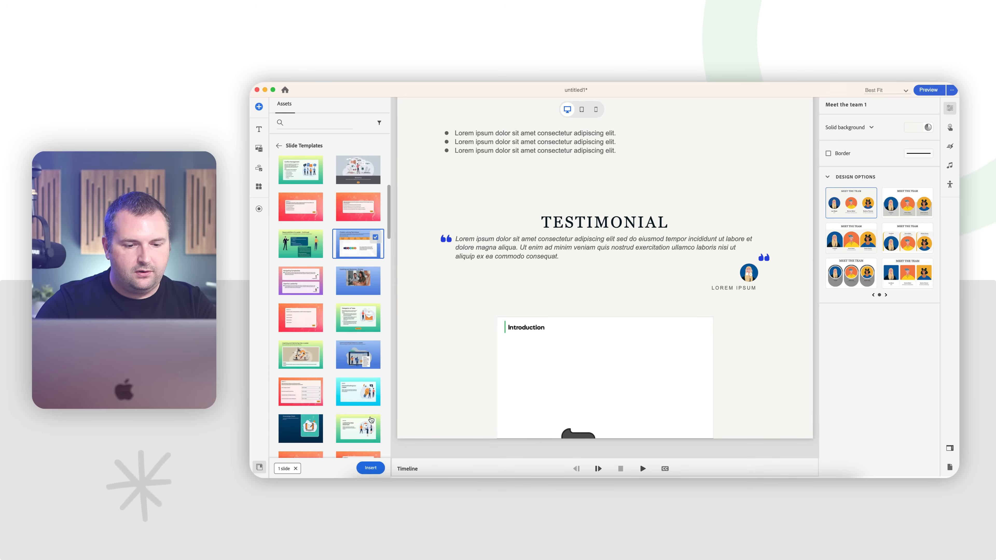
left_click(370, 468)
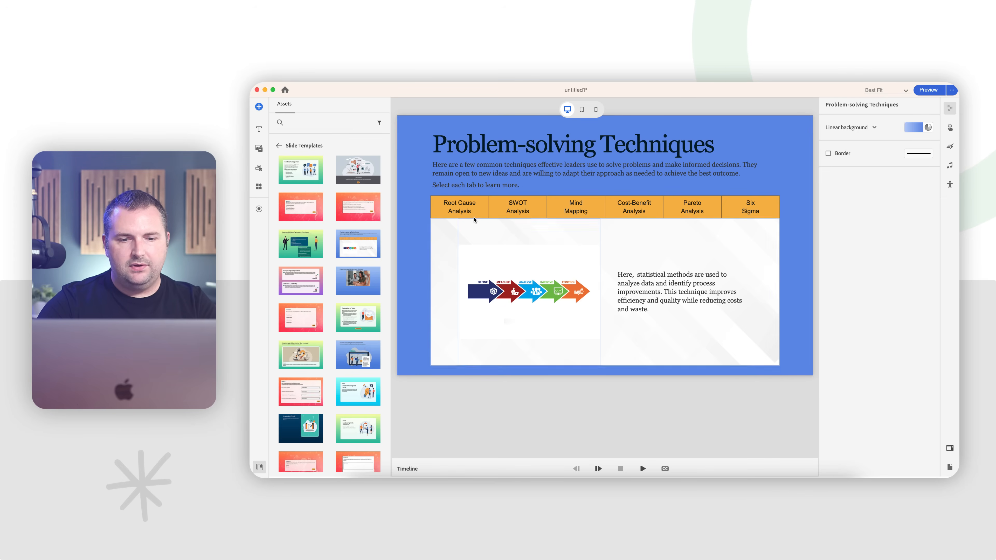
Inspect the Problem-solving Techniques slide in the tablet and mobile layouts, and return to the desktop layout
left_click(450, 212)
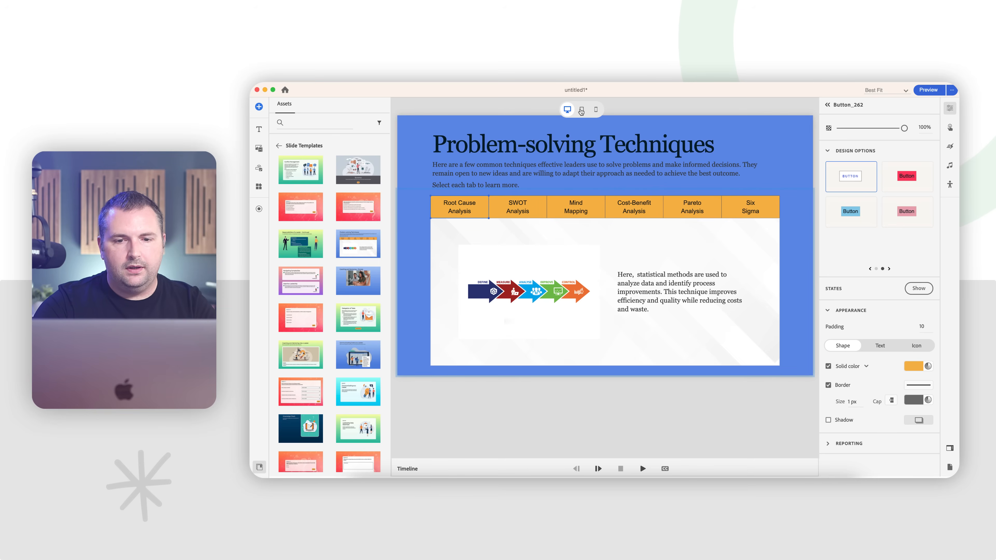
left_click(581, 110)
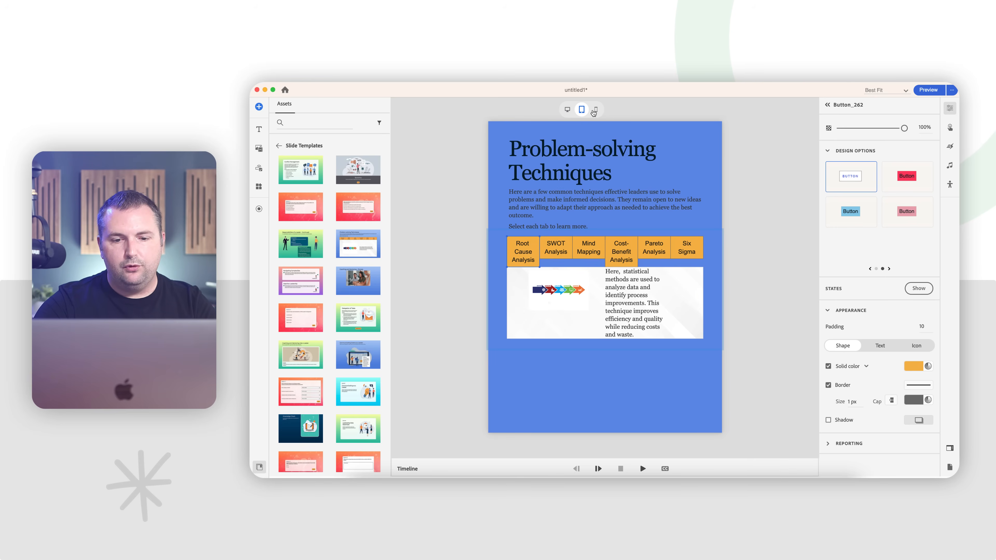
left_click(595, 111)
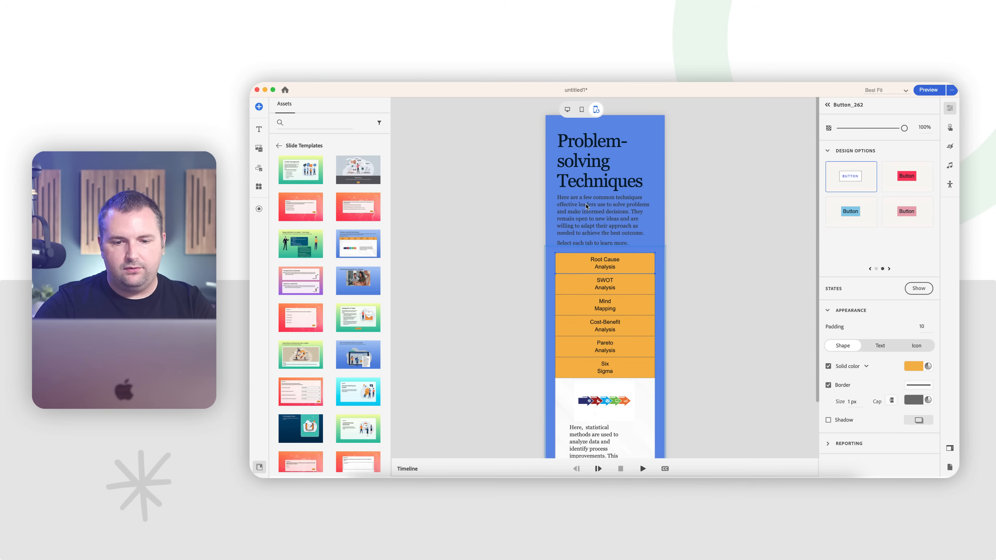
scroll(586, 207, "down", 3)
scroll(585, 206, "up", 3)
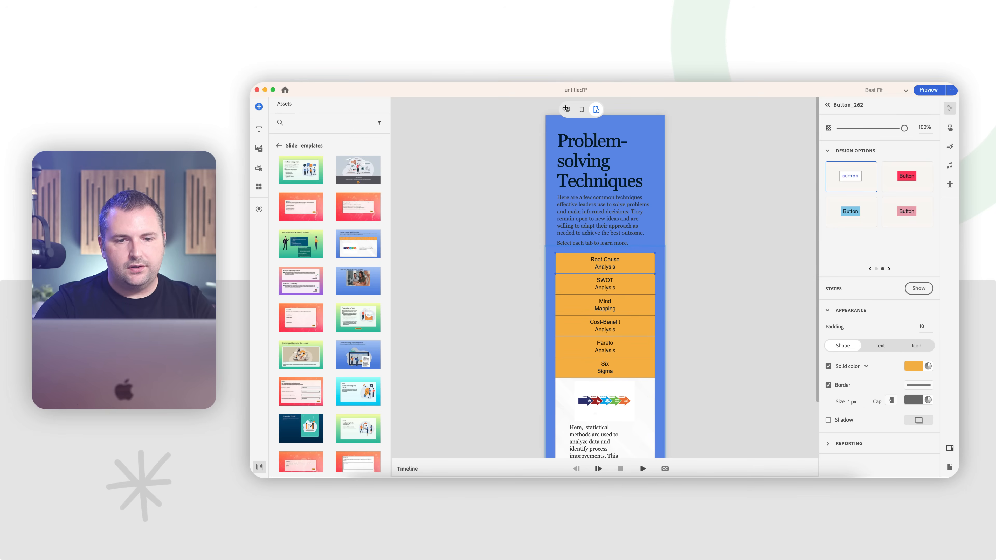
left_click(567, 110)
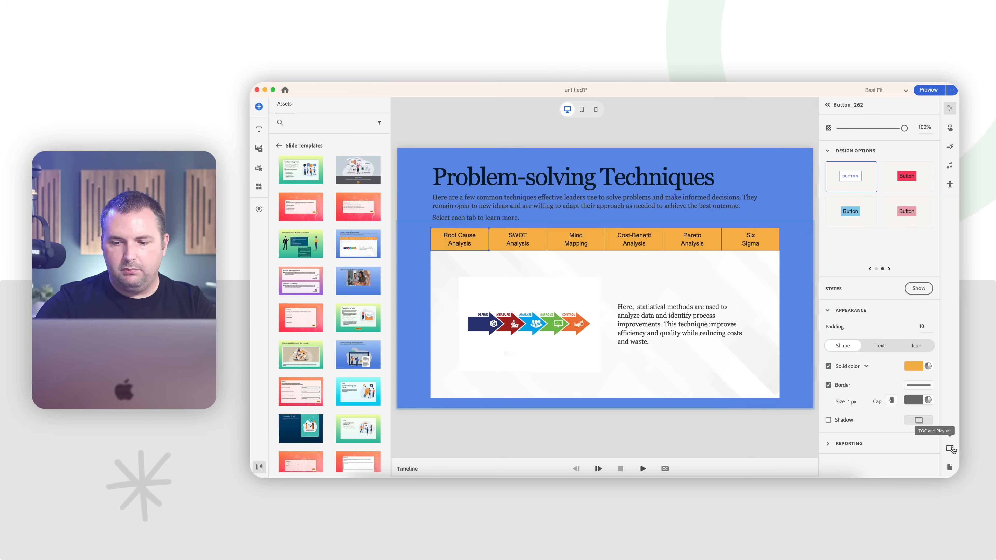
Turn on the project's table of contents and try the playbar's Closed Captions and TOC control switches
left_click(952, 450)
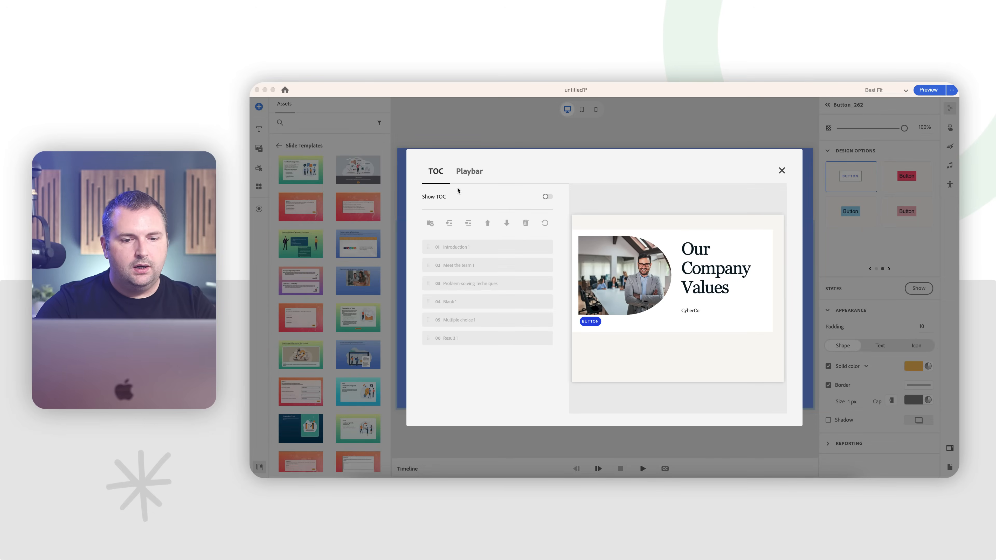
left_click(547, 197)
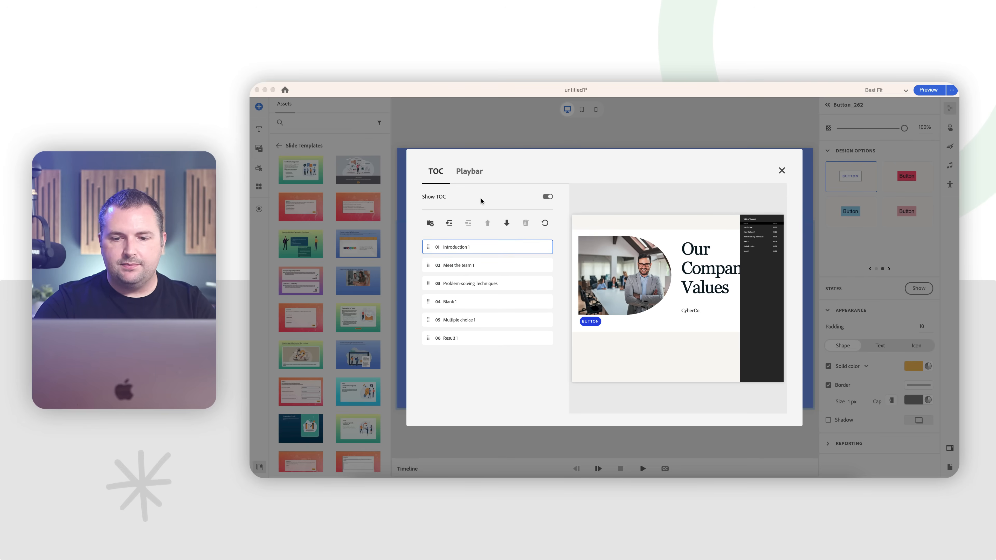
left_click(472, 172)
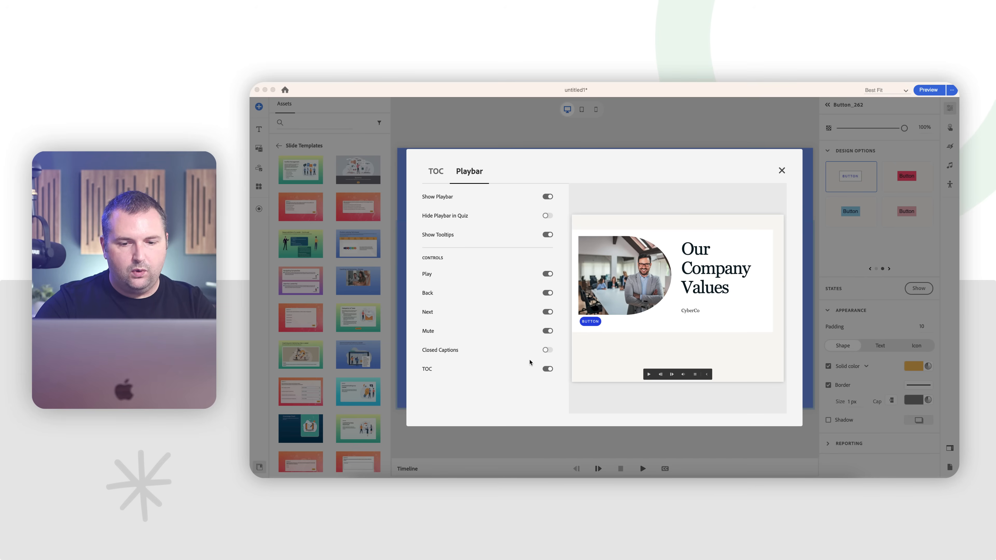
left_click(547, 350)
left_click(547, 349)
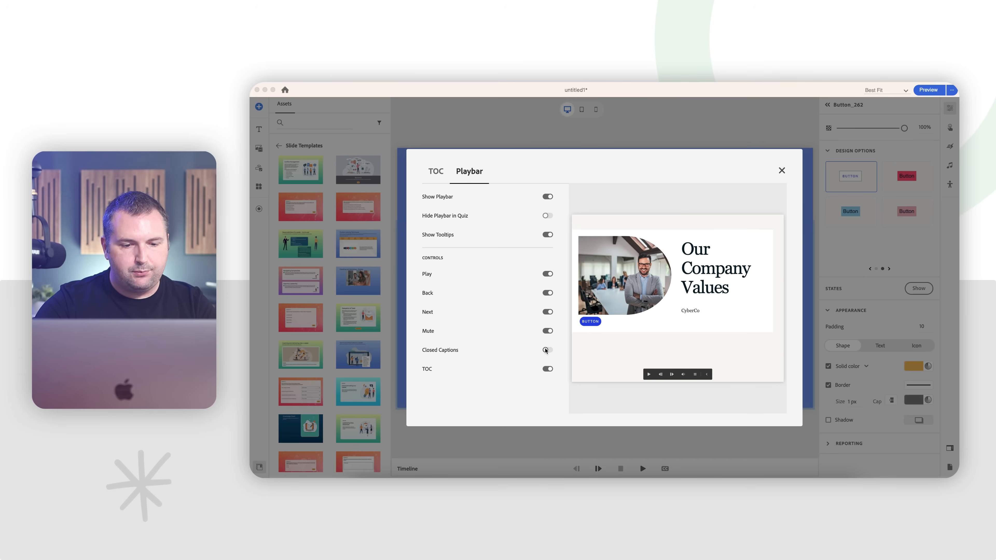
left_click(549, 369)
left_click(548, 369)
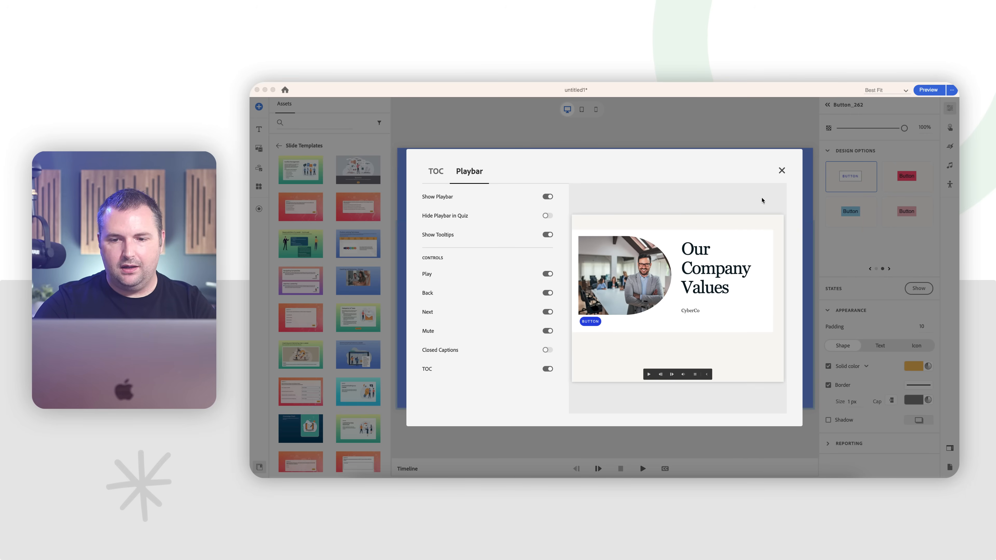
left_click(782, 170)
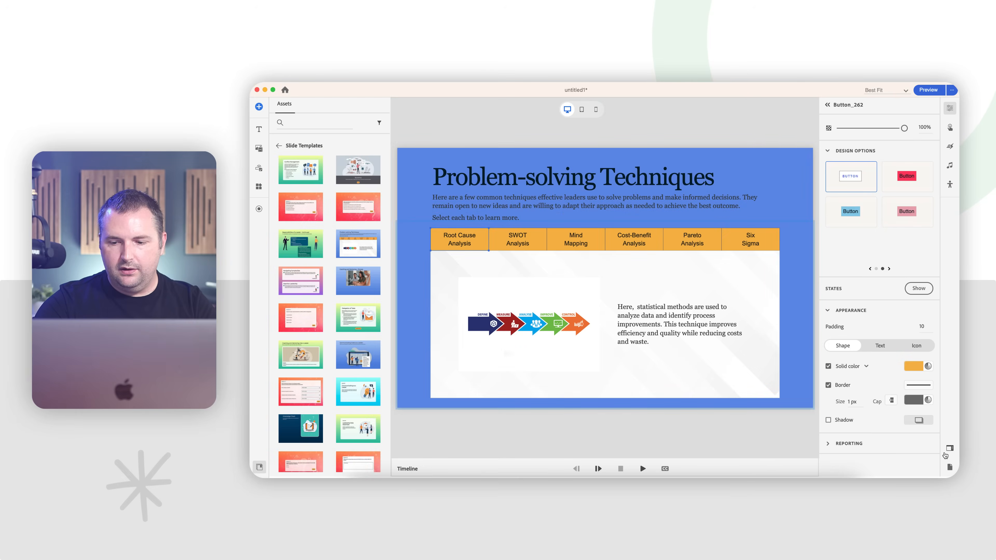
Open the project properties to view the theme, variables, background audio and publish settings
left_click(950, 467)
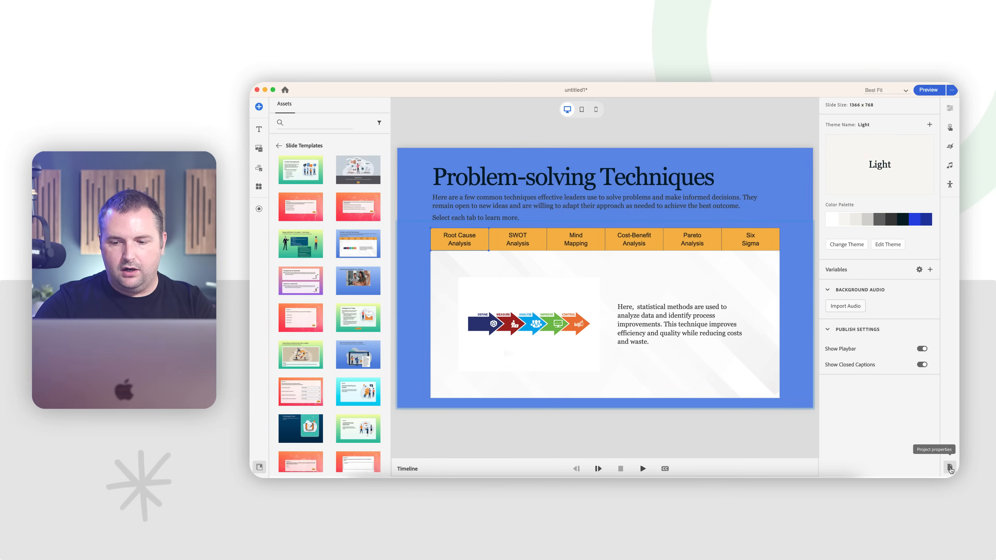